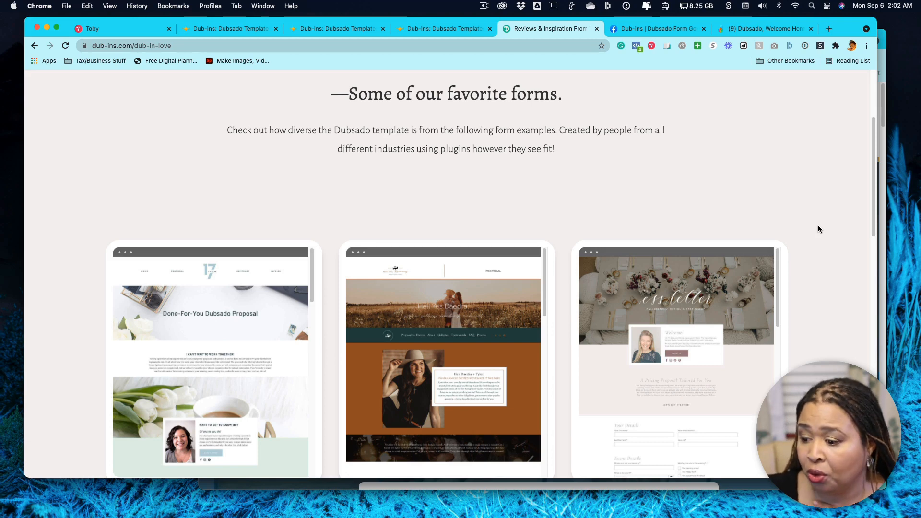
Look through the Done-For-You Dubsado Proposal example among the favorite forms, from its header to the add-ons, timeline, FAQ and closing section.
scroll(567, 269, down, 2)
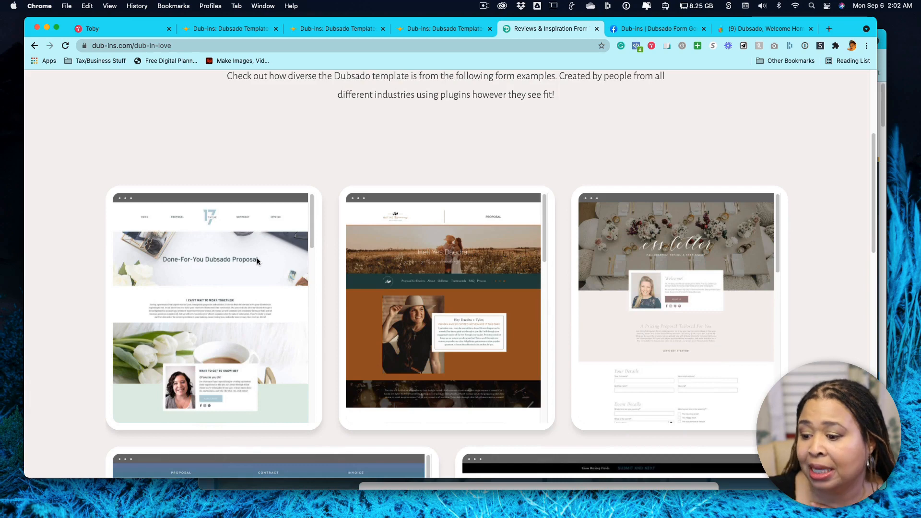
scroll(257, 261, down, 1)
scroll(257, 261, down, 8)
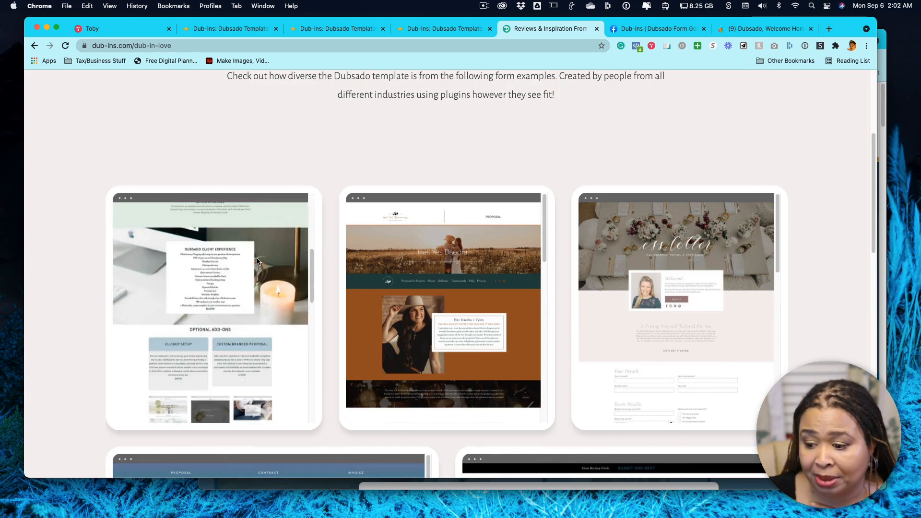
scroll(257, 262, down, 4)
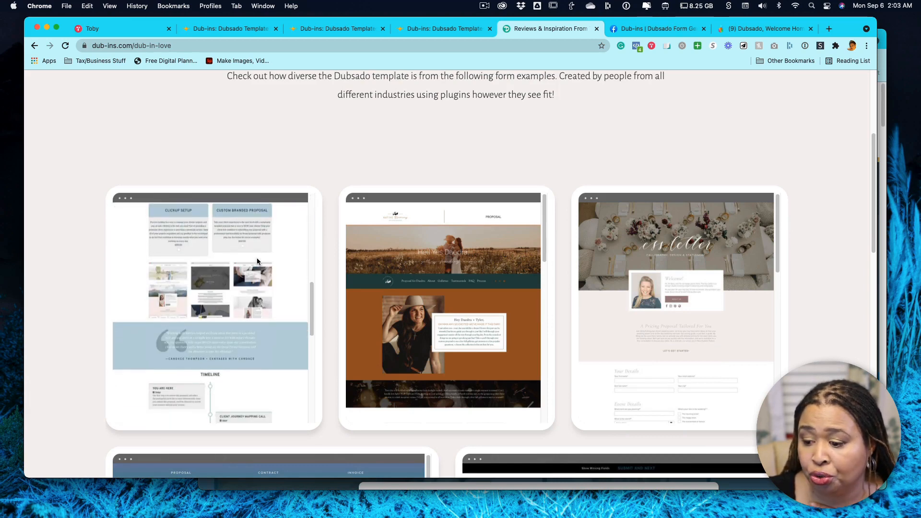
scroll(263, 282, down, 5)
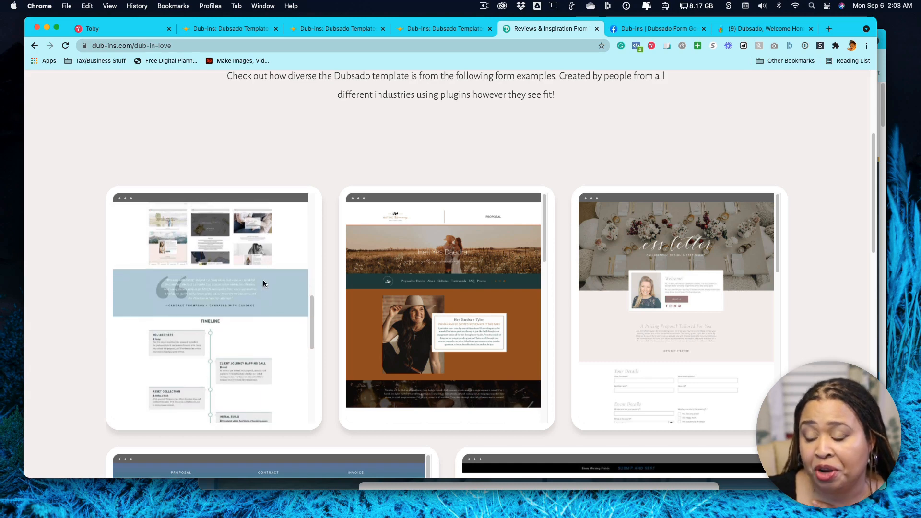
scroll(263, 283, down, 3)
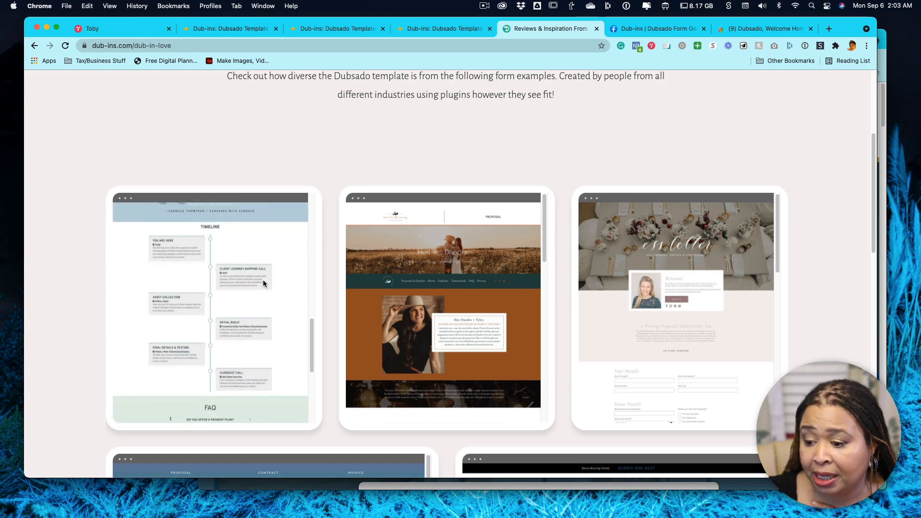
scroll(262, 283, down, 3)
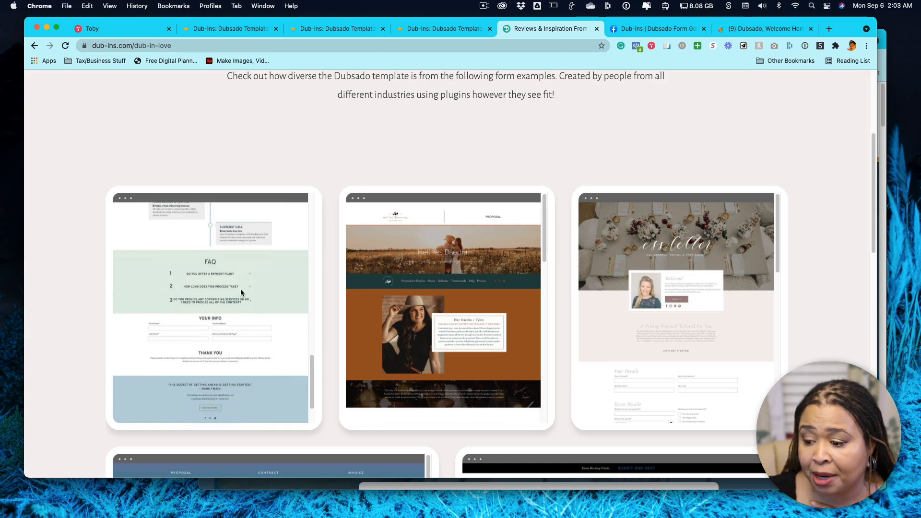
scroll(240, 288, down, 8)
scroll(244, 203, up, 10)
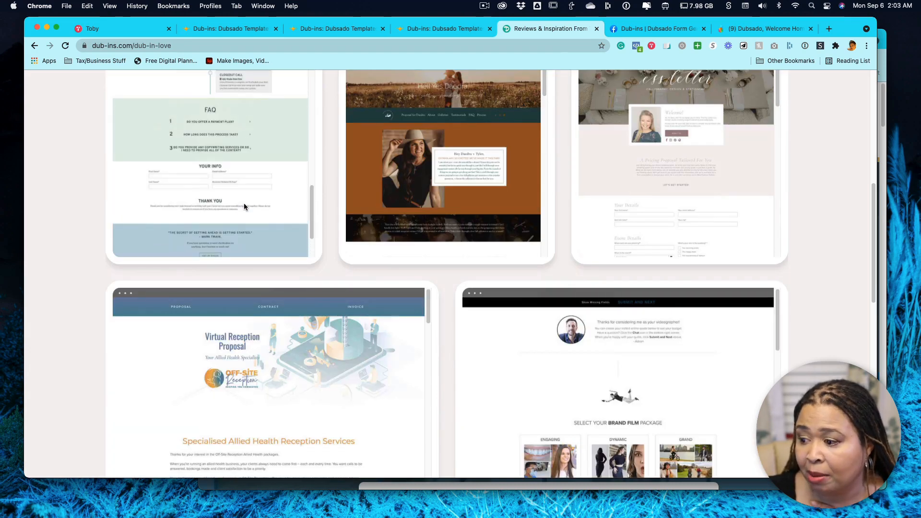
scroll(813, 229, up, 2)
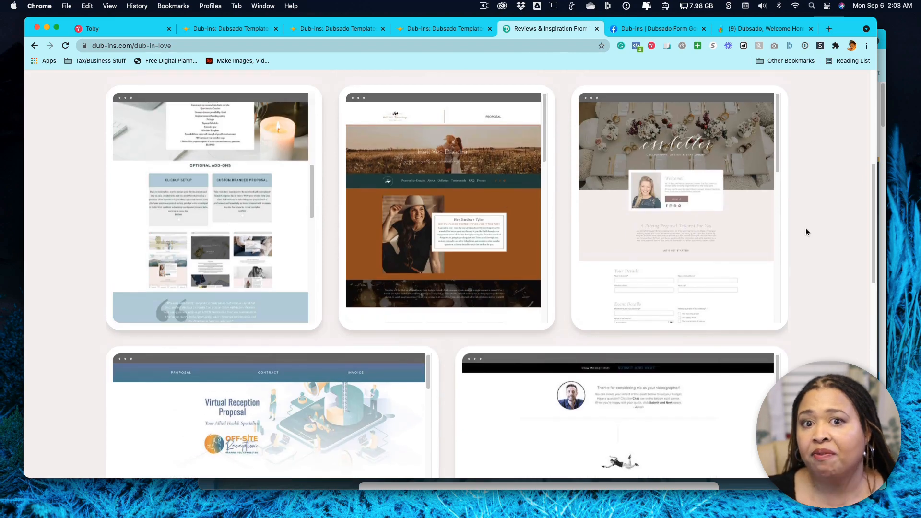
Look through the wedding photographer's proposal example, including its gallery, FAQ, process steps and custom collection packages.
scroll(484, 186, down, 3)
scroll(485, 186, down, 2)
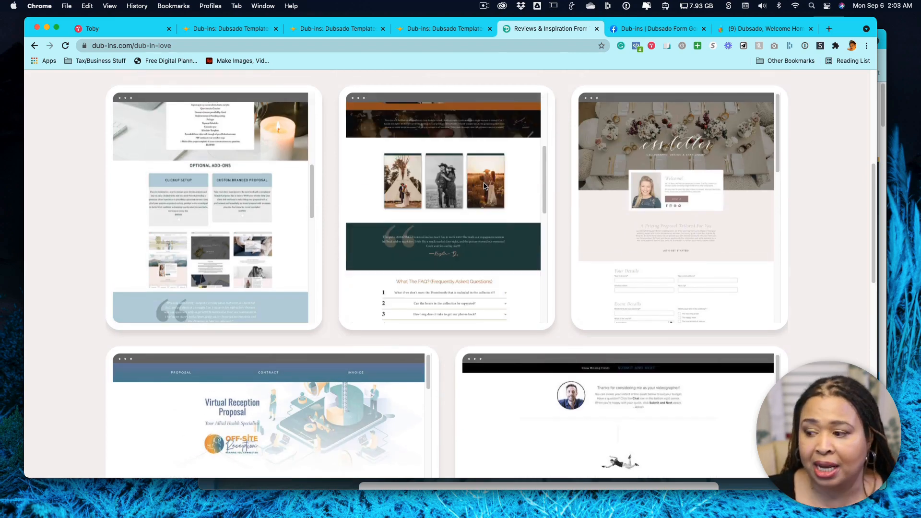
scroll(485, 186, down, 1)
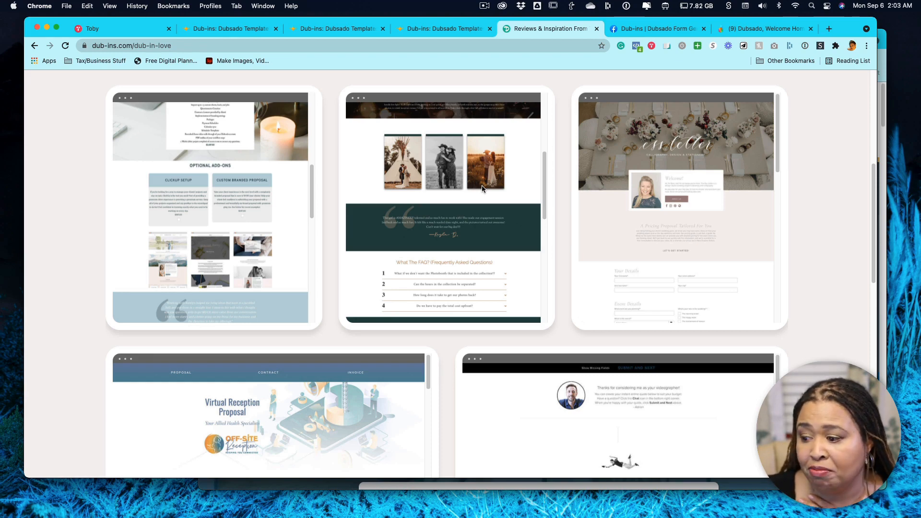
scroll(425, 168, down, 5)
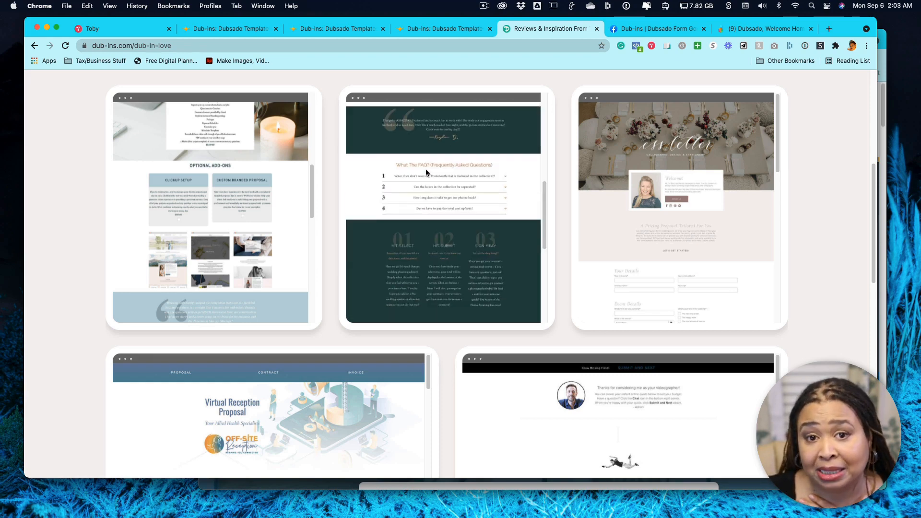
scroll(425, 169, down, 10)
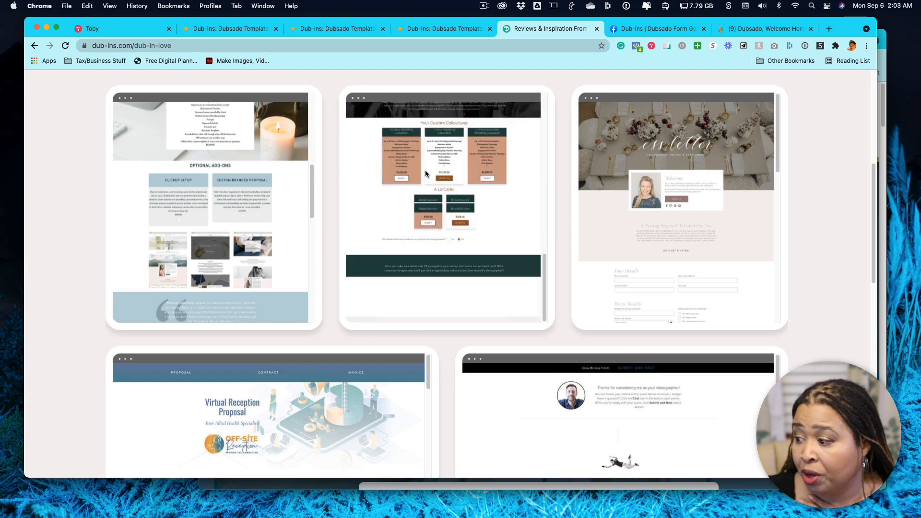
scroll(424, 174, down, 3)
Examine the calligraphy and stationery form example down to its services and print preferences questions.
scroll(846, 219, up, 4)
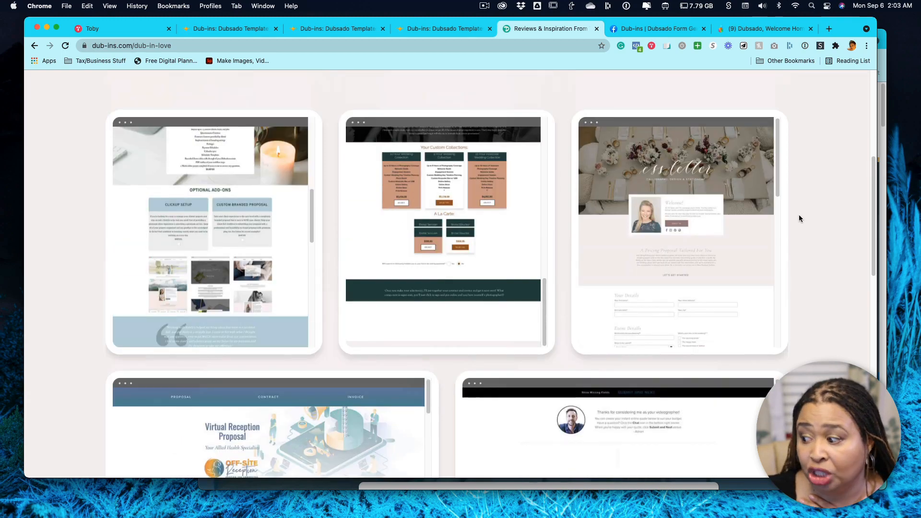
scroll(701, 183, down, 10)
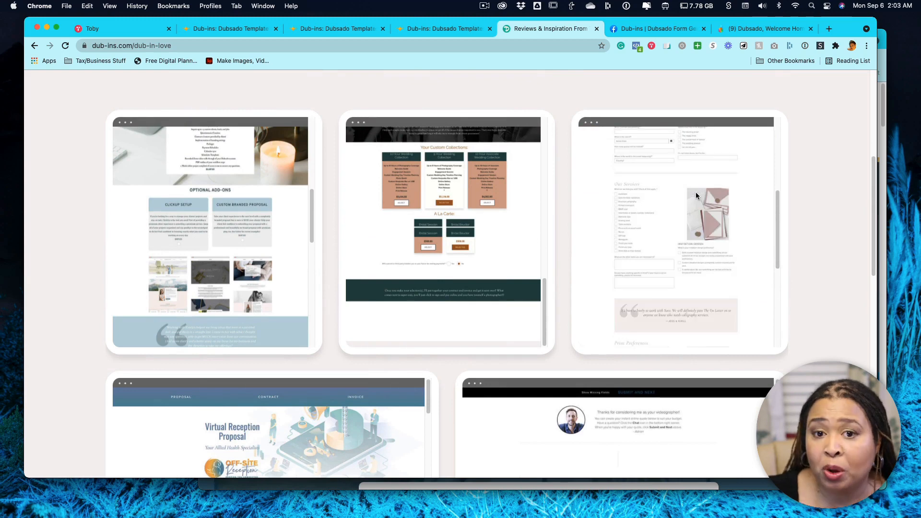
scroll(696, 192, down, 2)
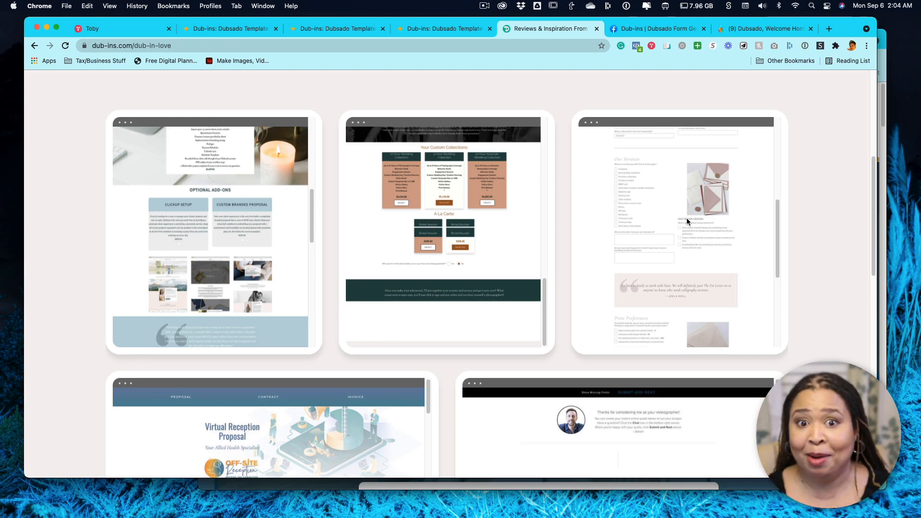
scroll(687, 221, up, 1)
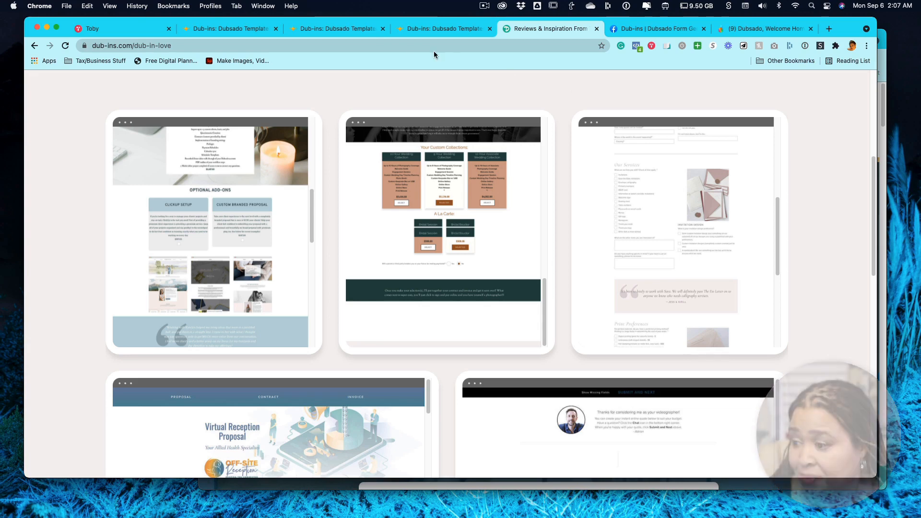
Go to the open Dub-ins pricing page and compare the yearly and monthly subscription plans, finishing on the yearly ones.
click(449, 28)
scroll(678, 181, up, 2)
scroll(678, 180, up, 1)
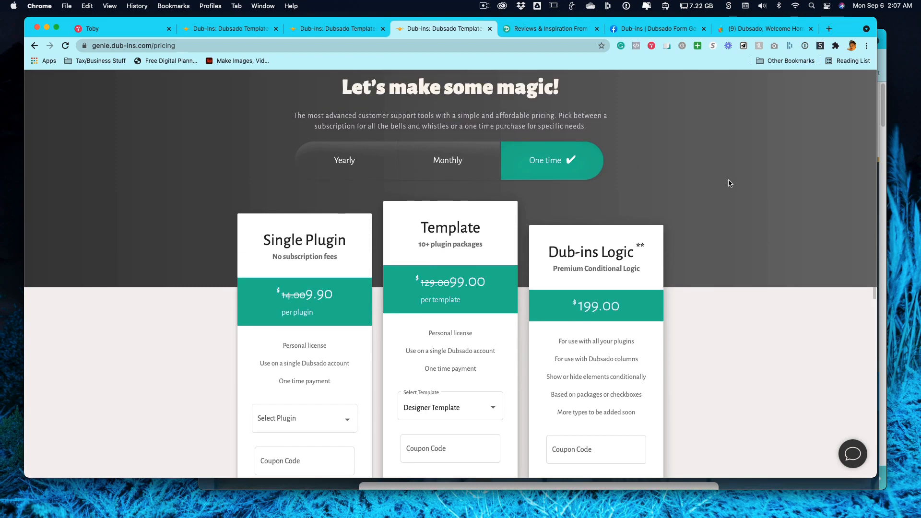
click(346, 161)
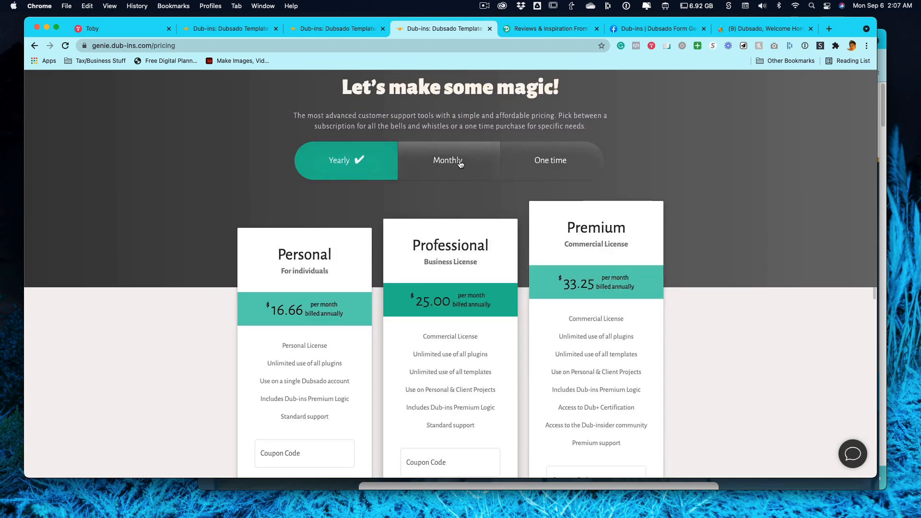
click(460, 164)
scroll(504, 158, down, 1)
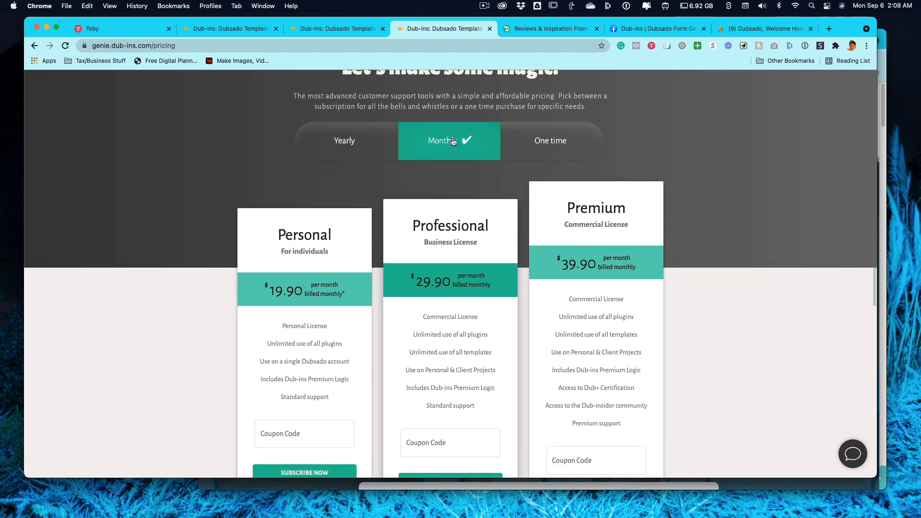
click(339, 141)
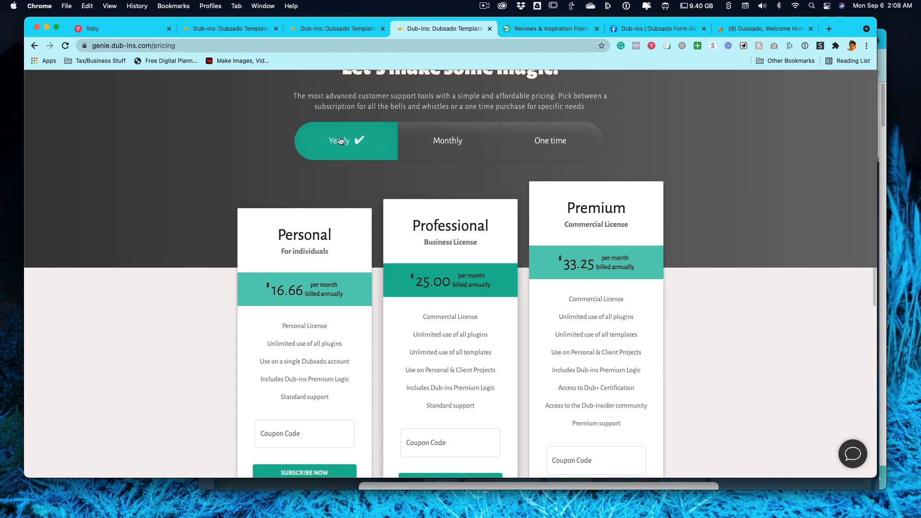
scroll(680, 202, down, 1)
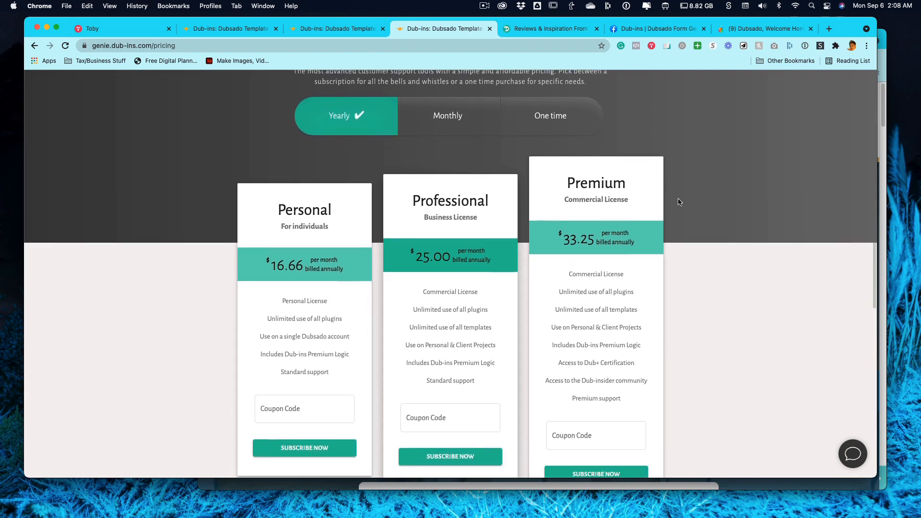
scroll(679, 201, down, 1)
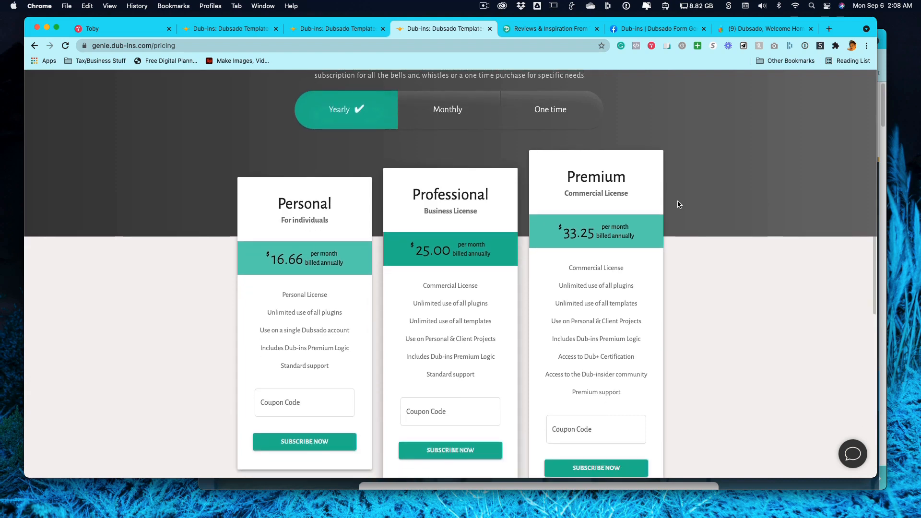
Show the one-time purchase options and check which templates are offered, keeping Designer Template selected.
click(552, 110)
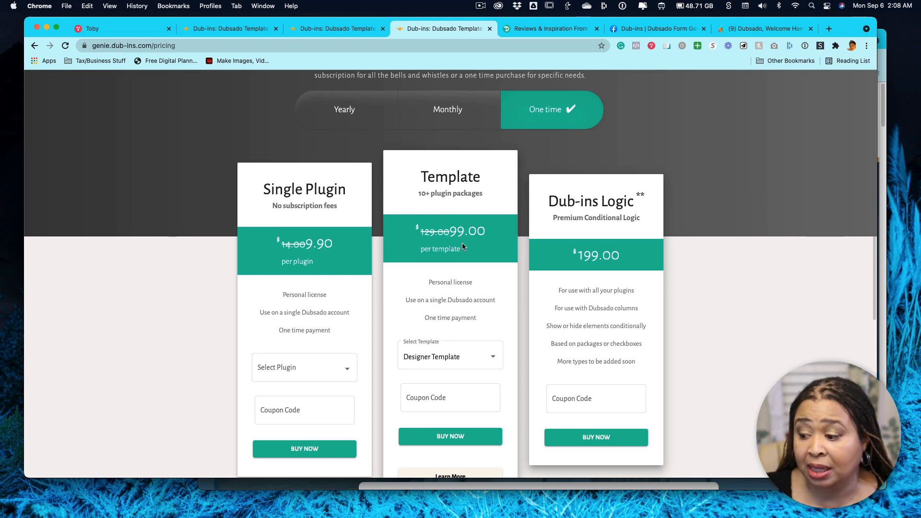
click(490, 358)
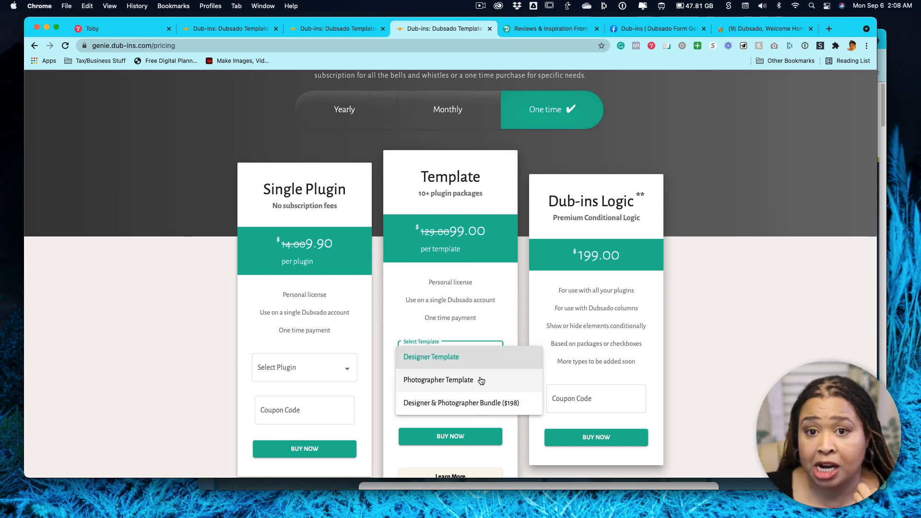
click(605, 220)
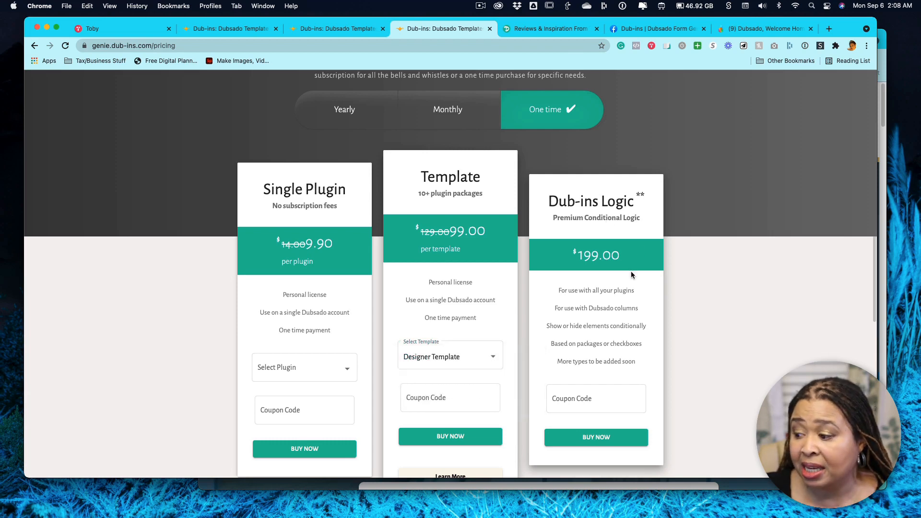
scroll(631, 274, down, 1)
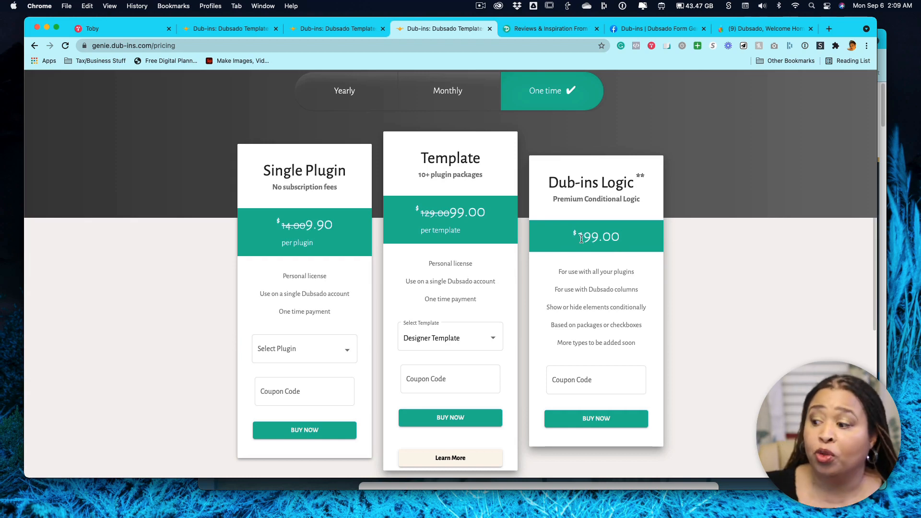
Compare the monthly subscription plans with the one-time purchases once more, and finish on the yearly plans.
click(442, 101)
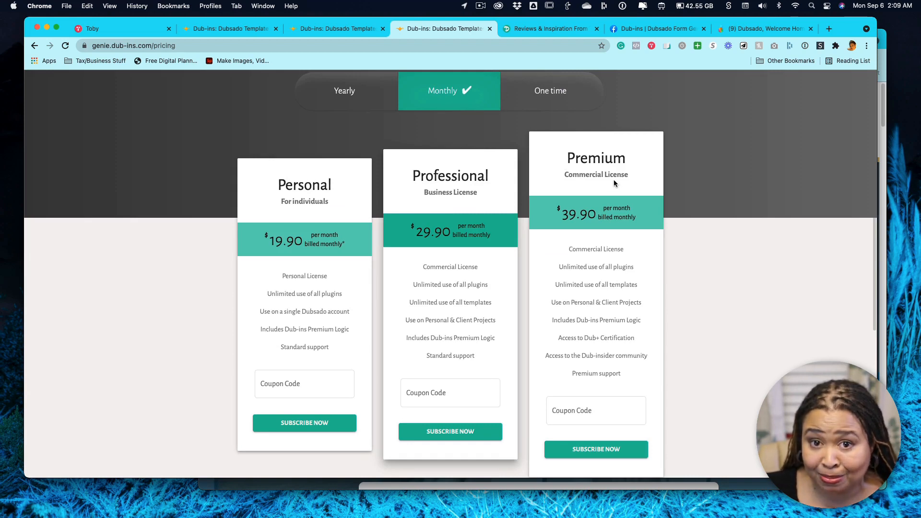
click(541, 86)
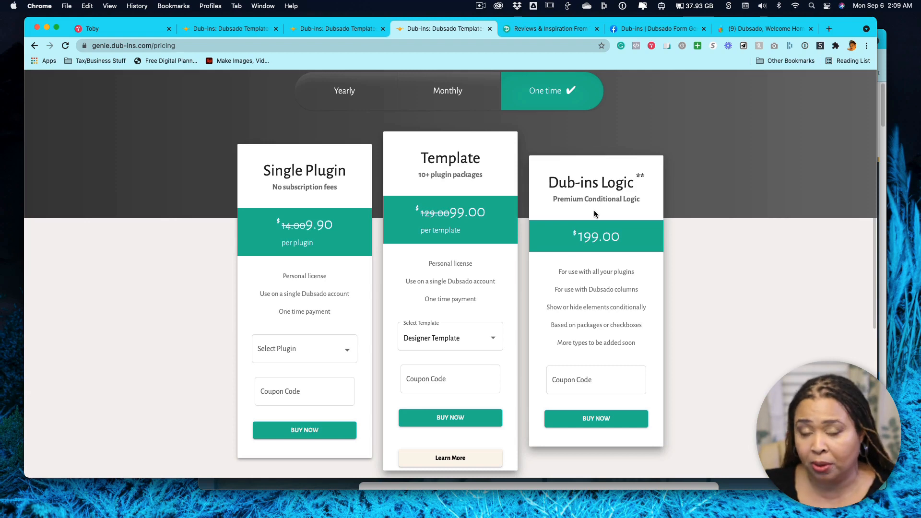
click(438, 94)
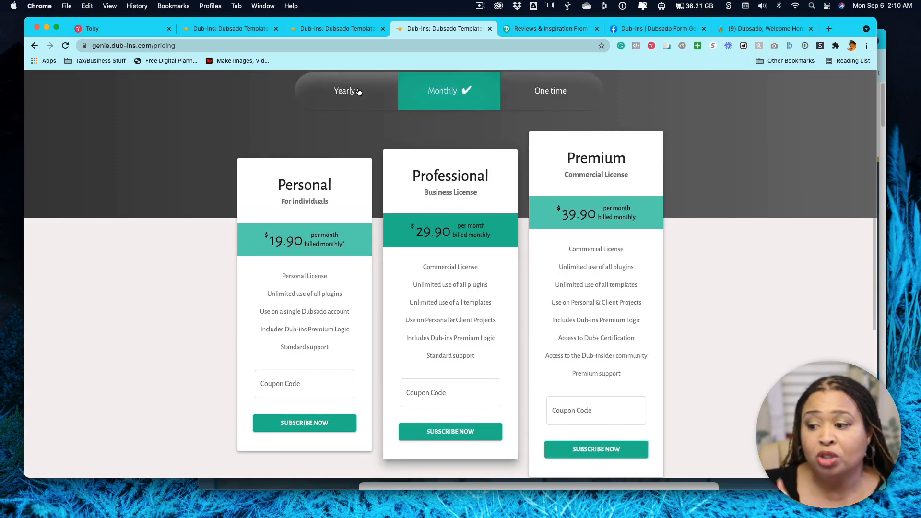
click(359, 92)
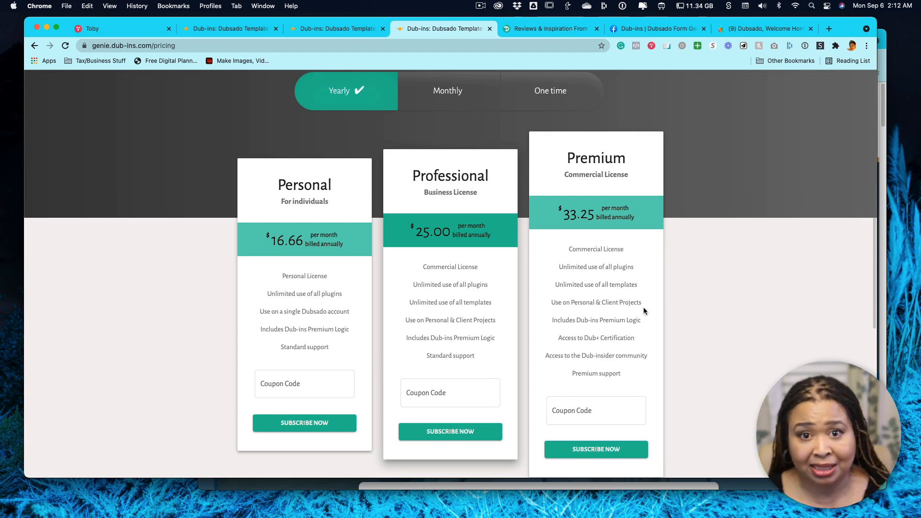
Go to the Getting Started documentation and look through its introduction tutorial videos from the beginning.
click(325, 30)
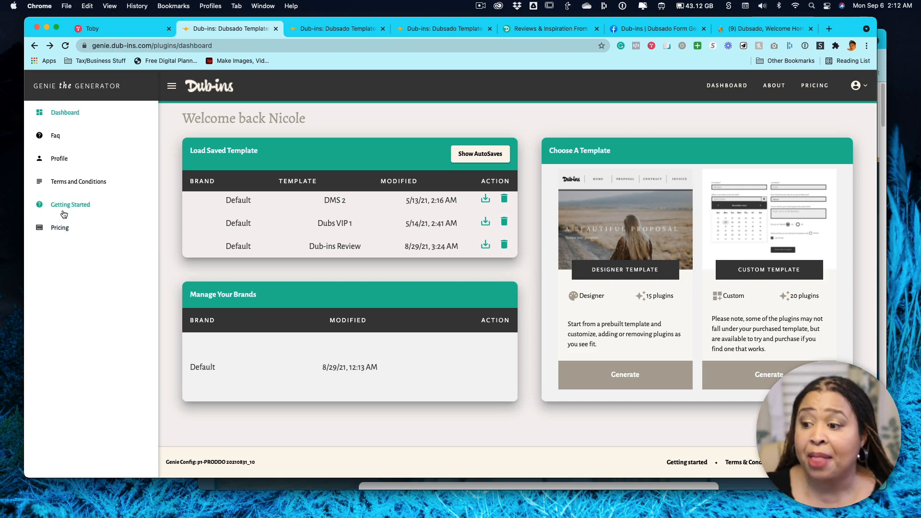
click(320, 30)
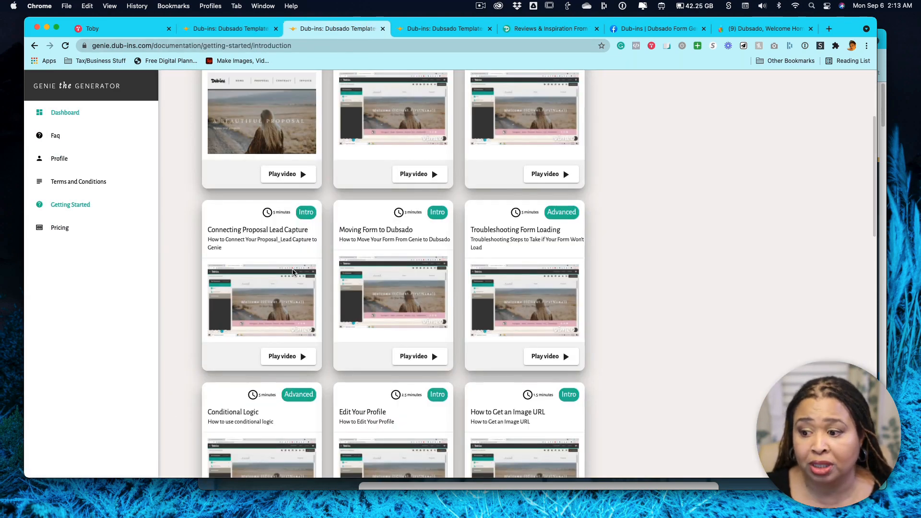
scroll(497, 319, up, 2)
scroll(495, 319, up, 4)
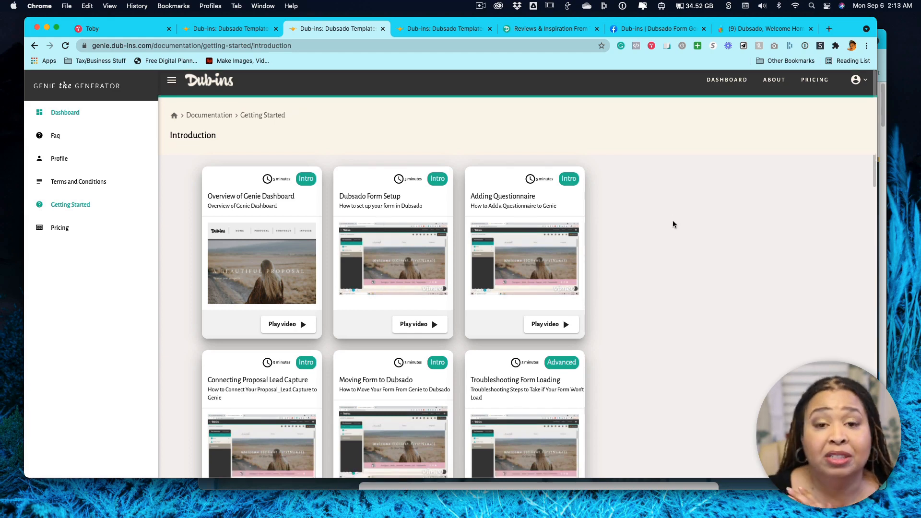
scroll(672, 222, down, 3)
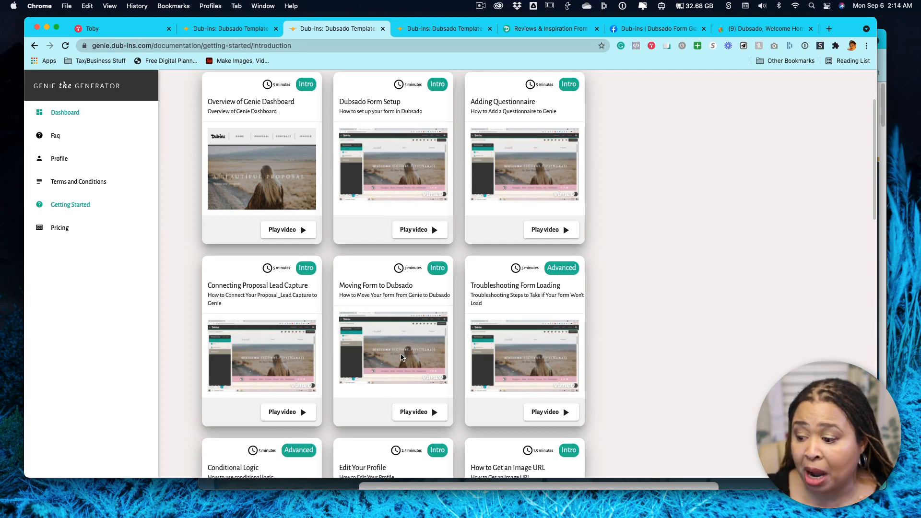
scroll(403, 299, down, 2)
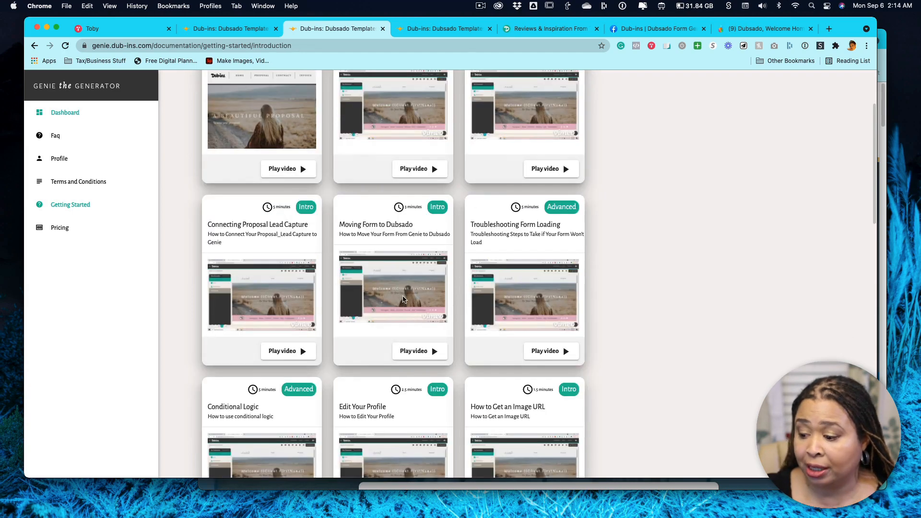
Look over the introductory tutorial videos, from Overview of Genie Dashboard to the Conditional Logic and Edit Your Profile row.
scroll(403, 302, down, 2)
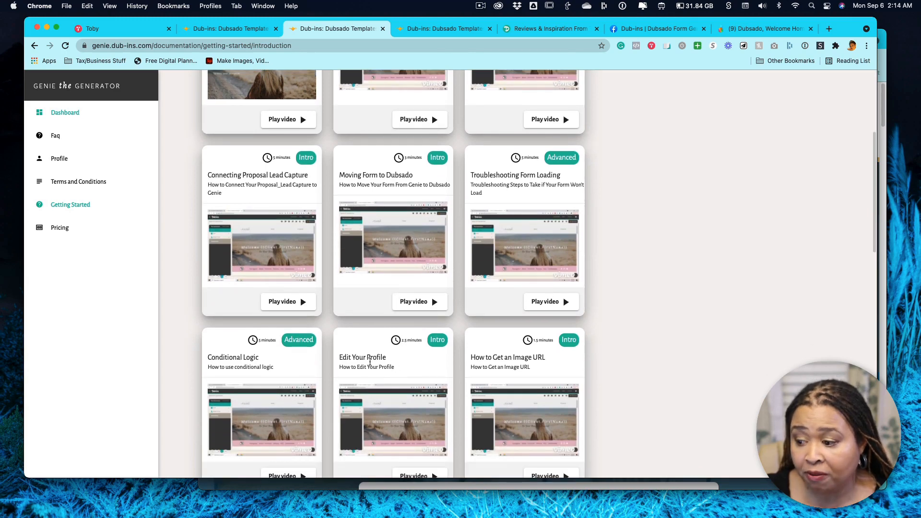
scroll(379, 374, up, 6)
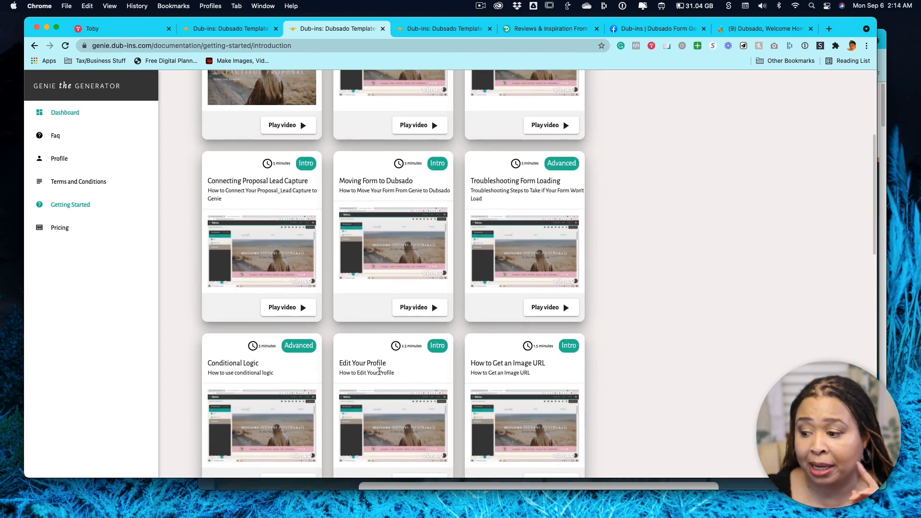
scroll(379, 374, up, 1)
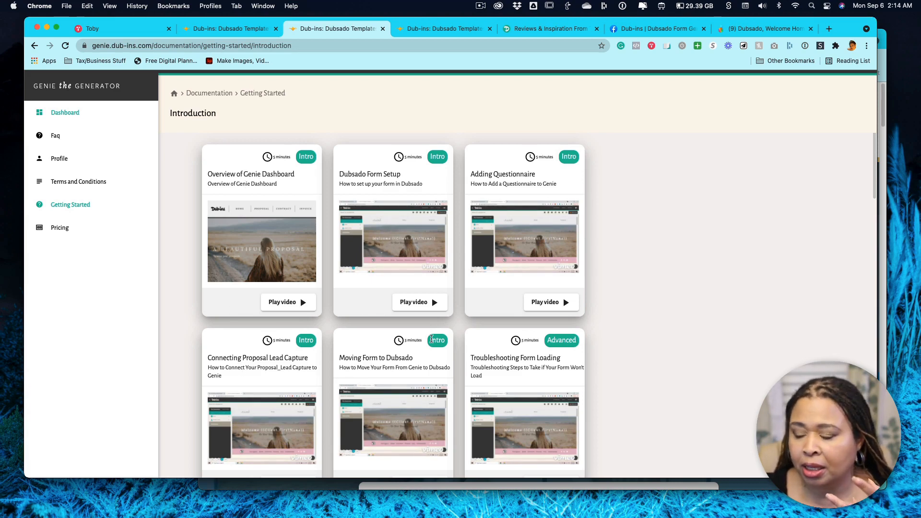
scroll(421, 341, down, 3)
scroll(459, 288, down, 3)
scroll(459, 288, up, 4)
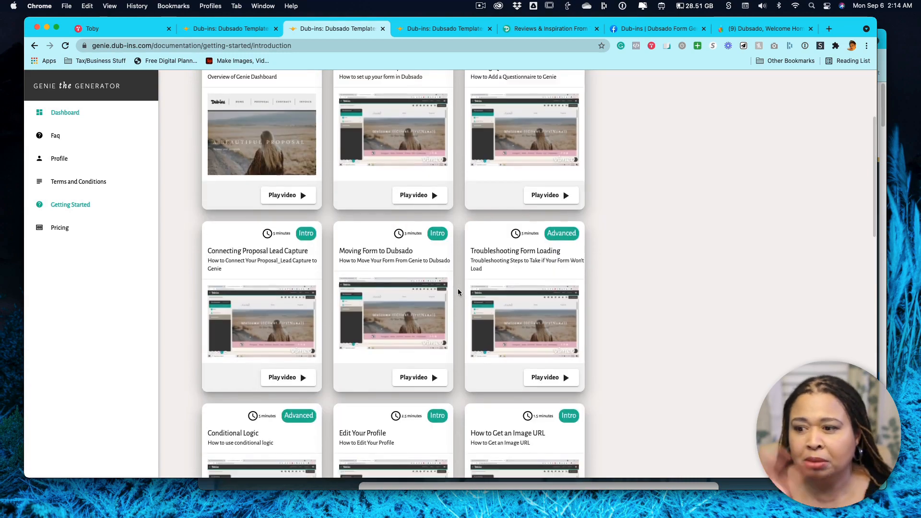
scroll(458, 292, up, 3)
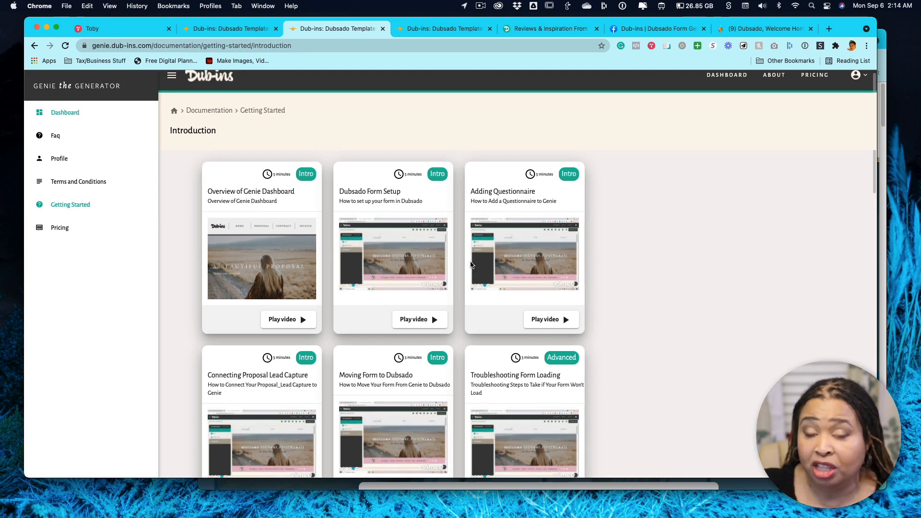
Look through the whole tutorial list as far as Pricing Table Plugin Intro, and return to the first rows of videos.
scroll(471, 263, down, 3)
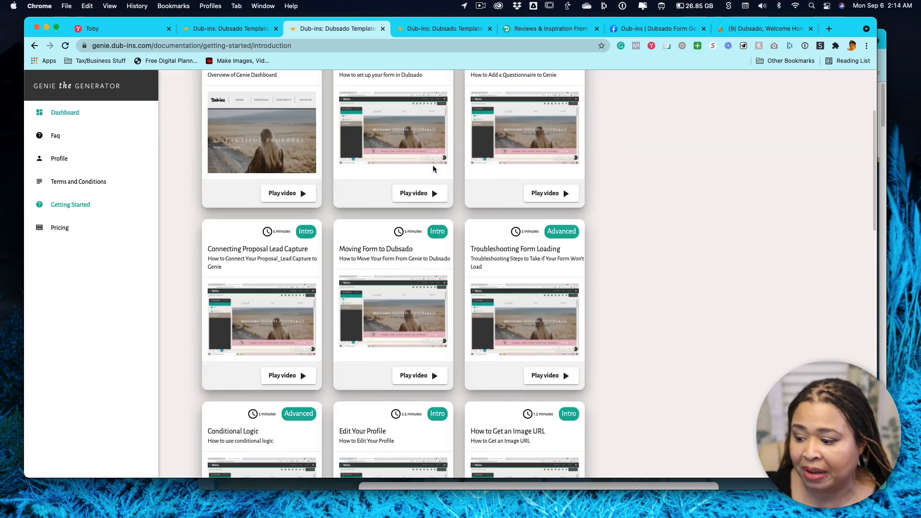
scroll(608, 267, down, 10)
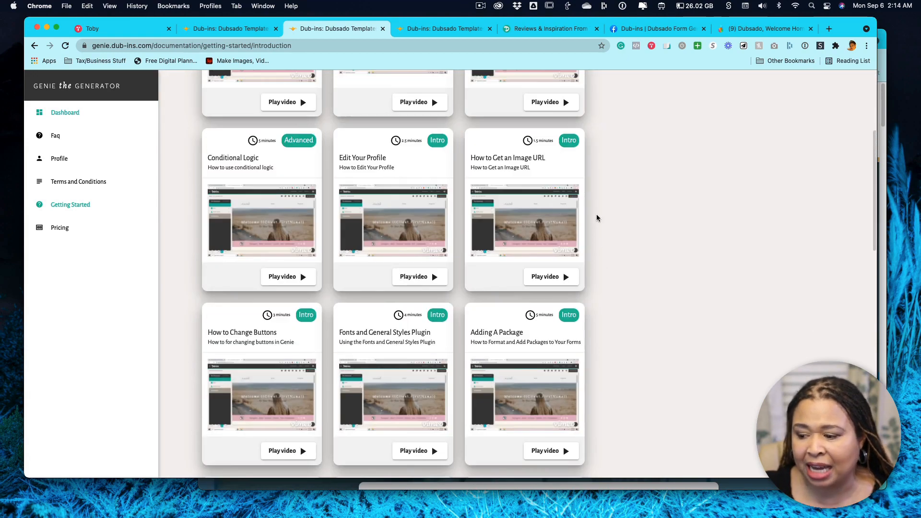
scroll(565, 249, down, 4)
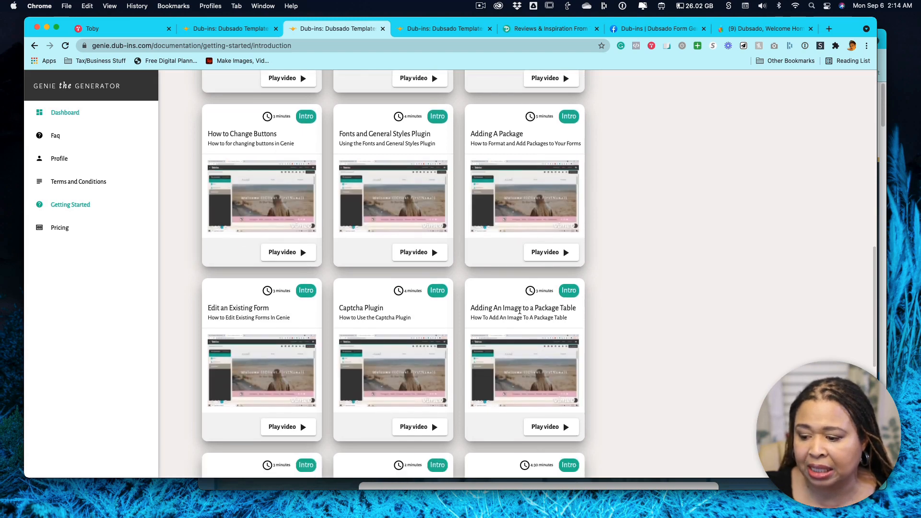
scroll(421, 345, down, 2)
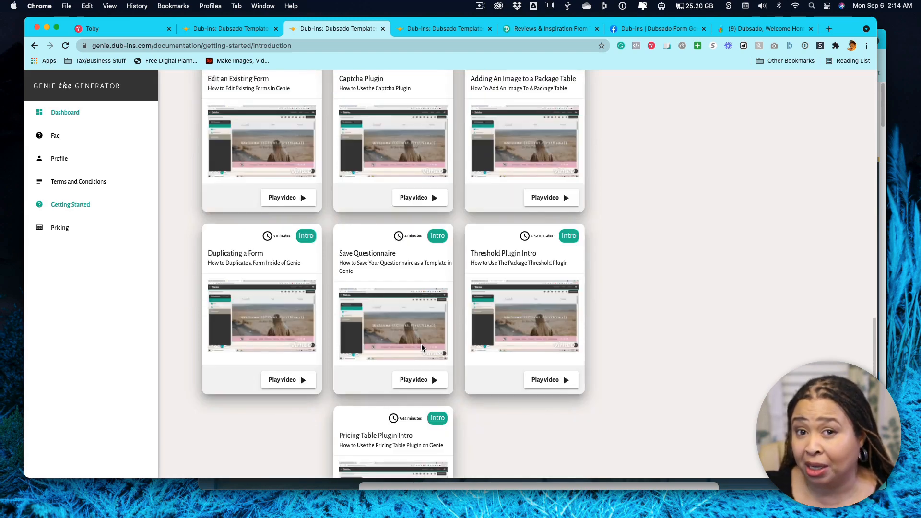
scroll(422, 345, down, 1)
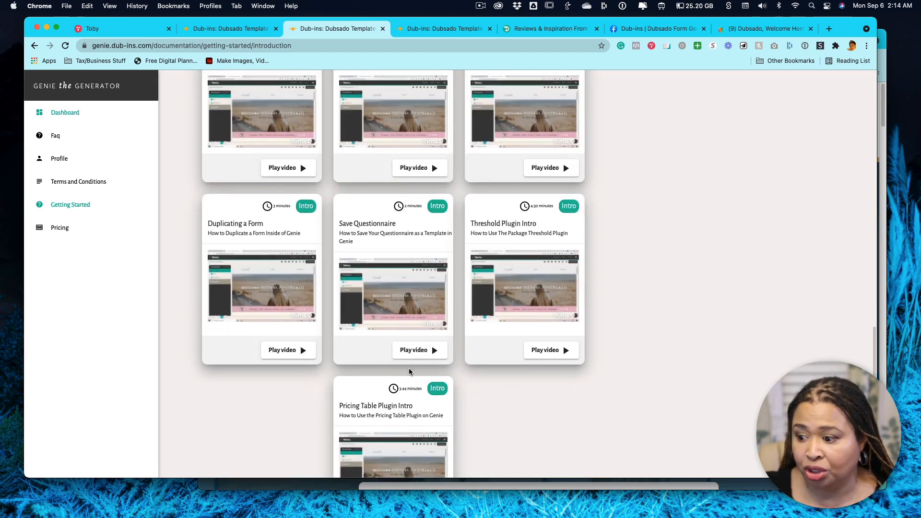
scroll(410, 354, up, 7)
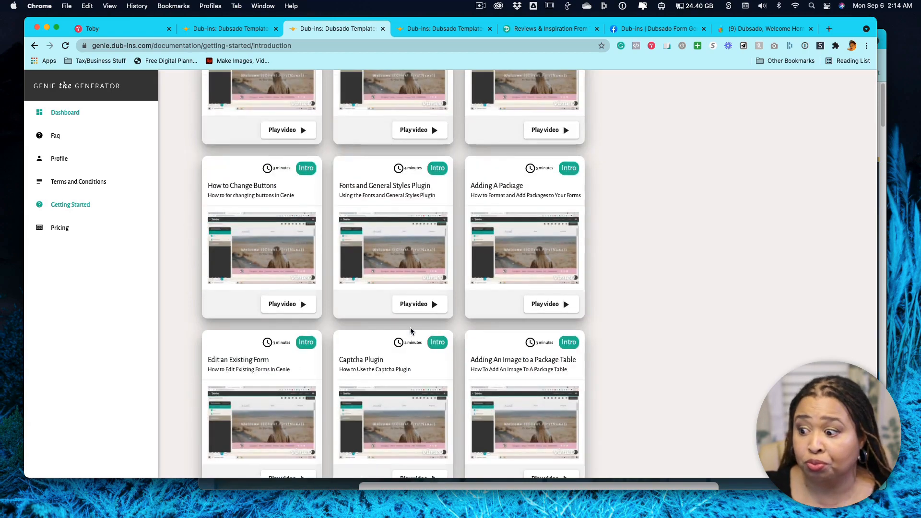
scroll(411, 331, up, 10)
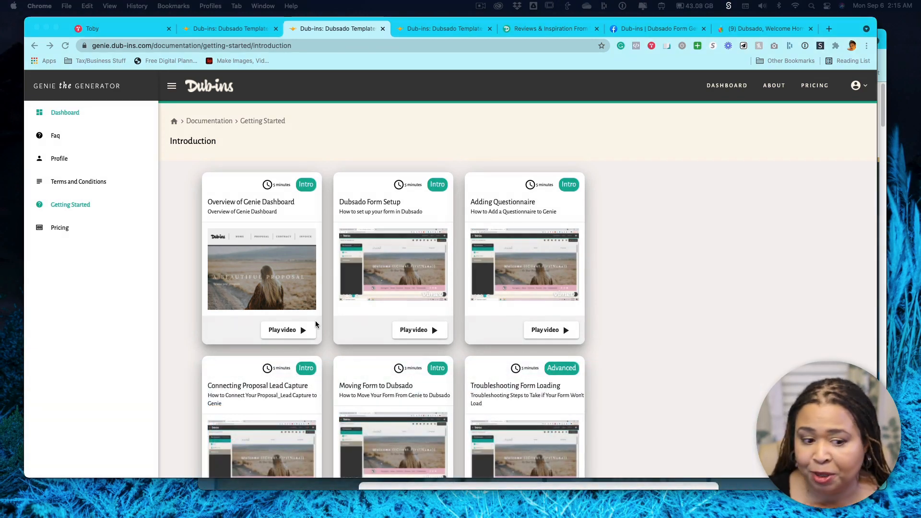
click(728, 312)
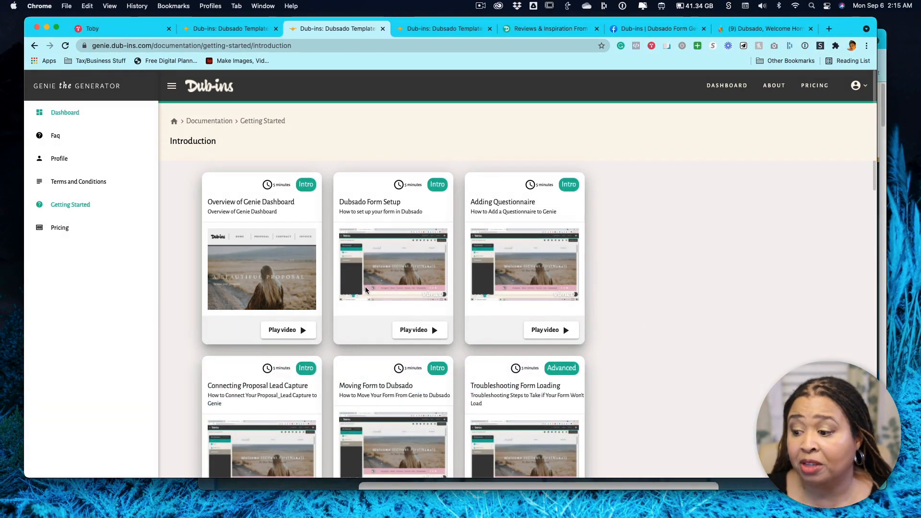
scroll(358, 291, down, 4)
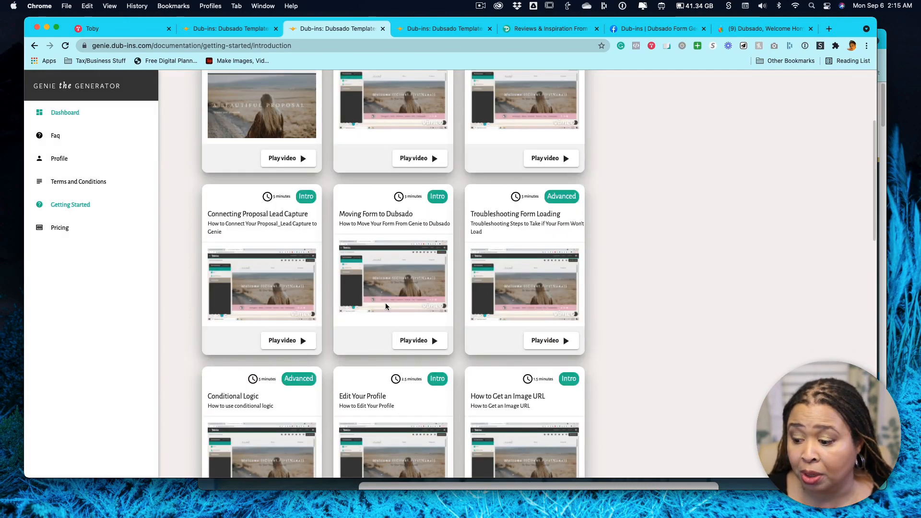
scroll(363, 296, up, 5)
scroll(432, 298, down, 5)
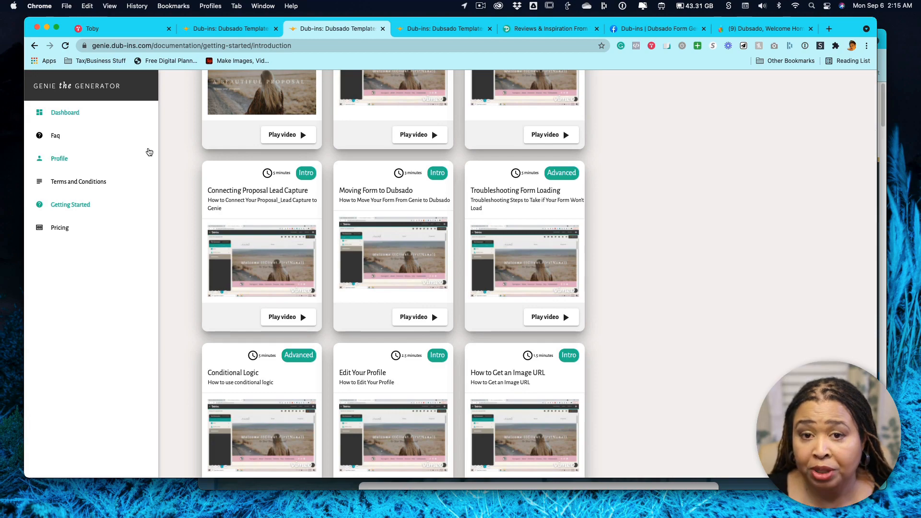
Go from the dashboard to the account profile and review its general information and the Default brand's settings.
click(62, 114)
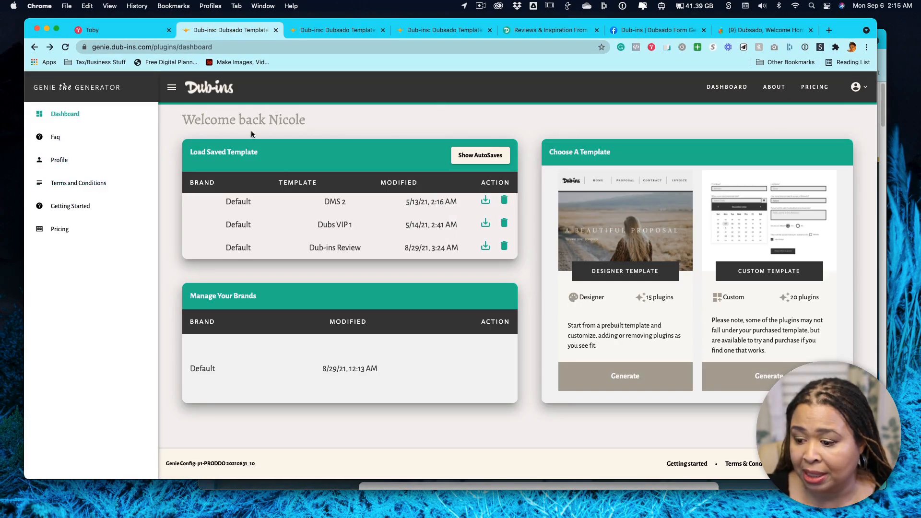
click(58, 160)
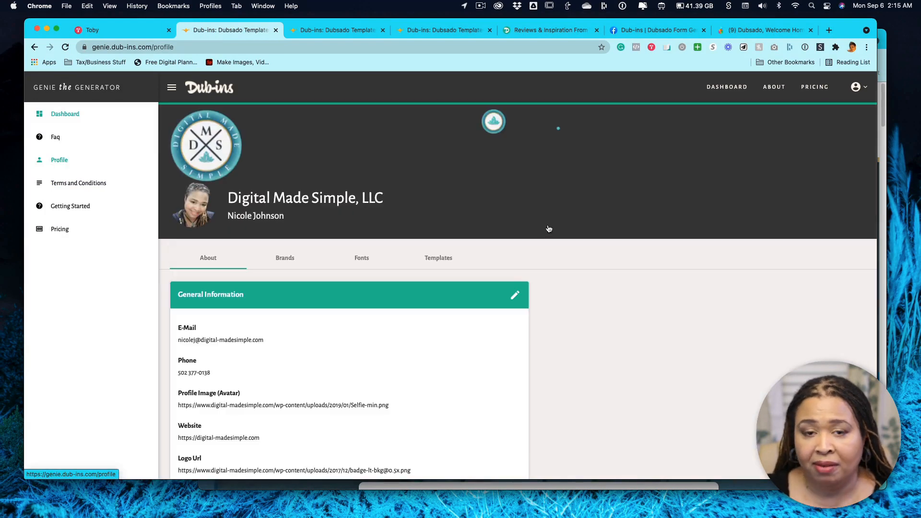
scroll(531, 246, down, 1)
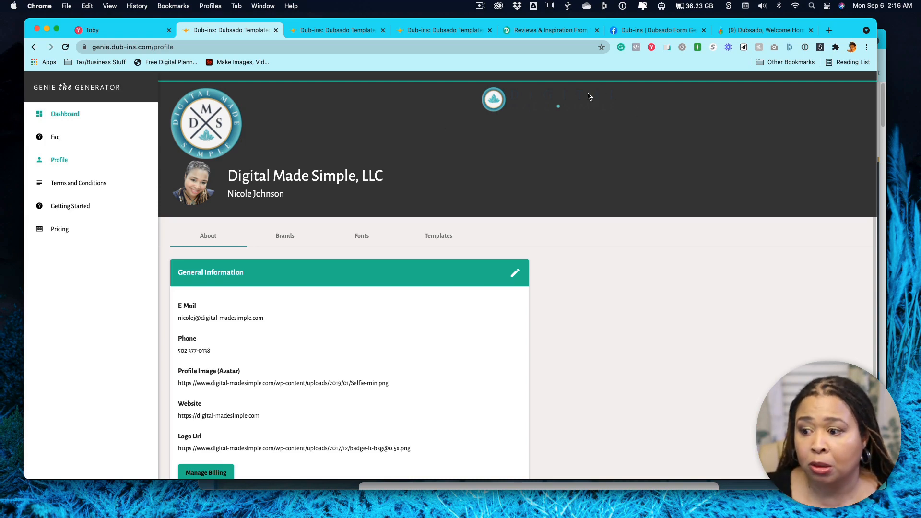
scroll(579, 276, down, 2)
scroll(579, 276, up, 2)
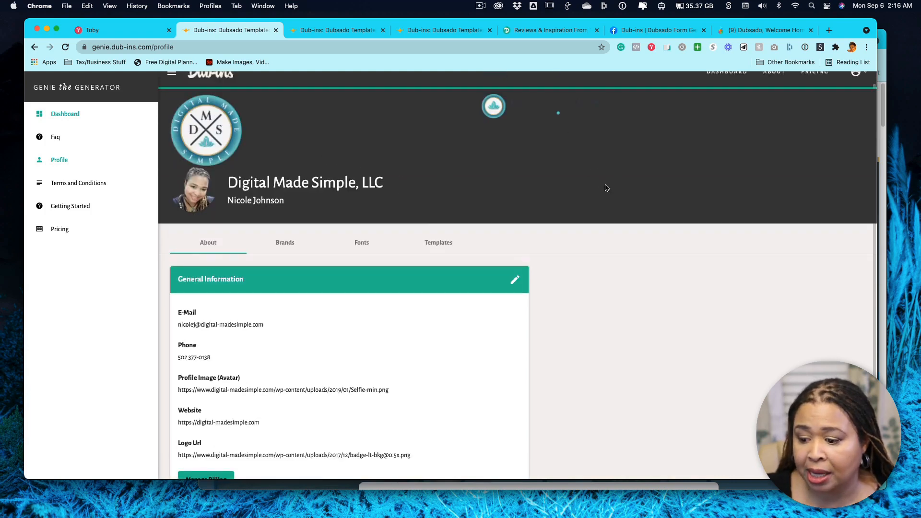
scroll(619, 238, down, 1)
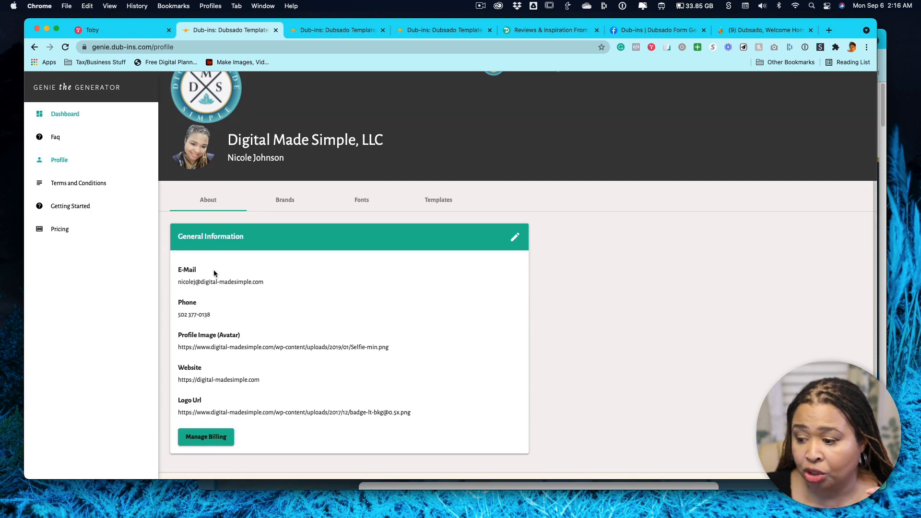
click(287, 201)
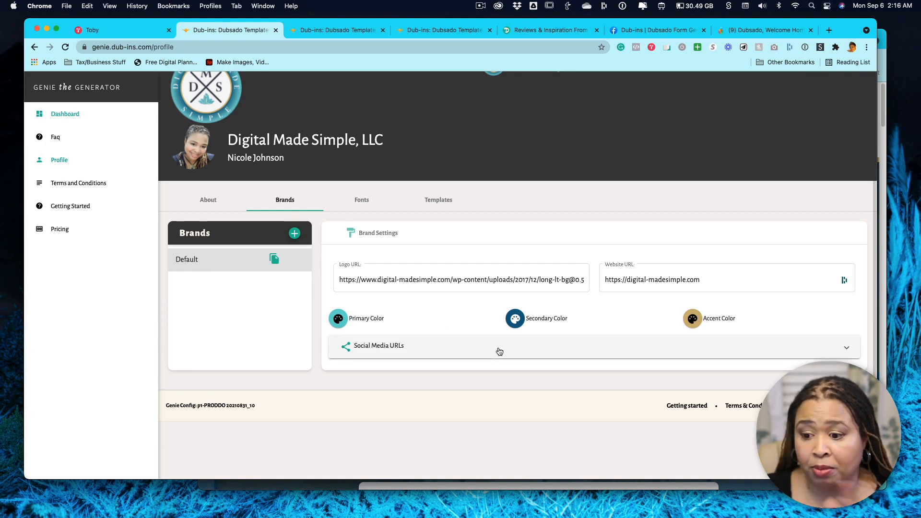
Show the profile's font settings and browse the available Google Fonts for editing the selection.
click(362, 201)
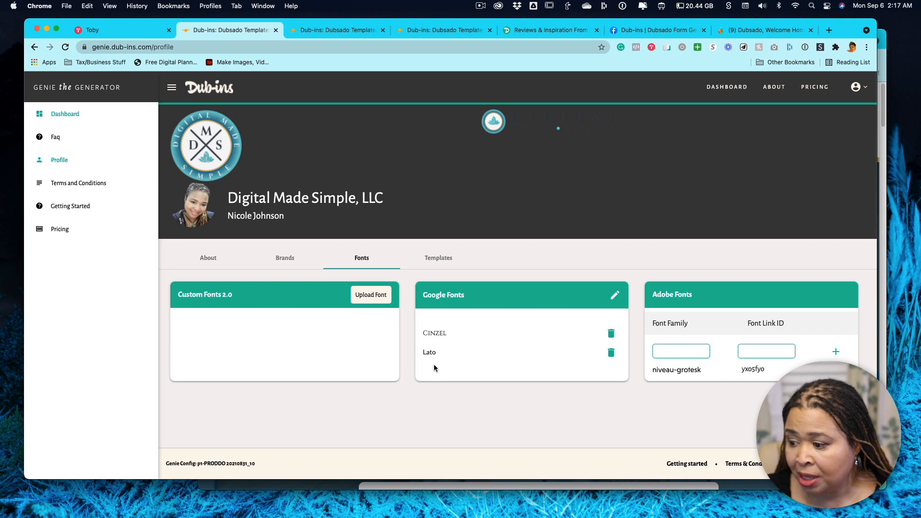
click(616, 295)
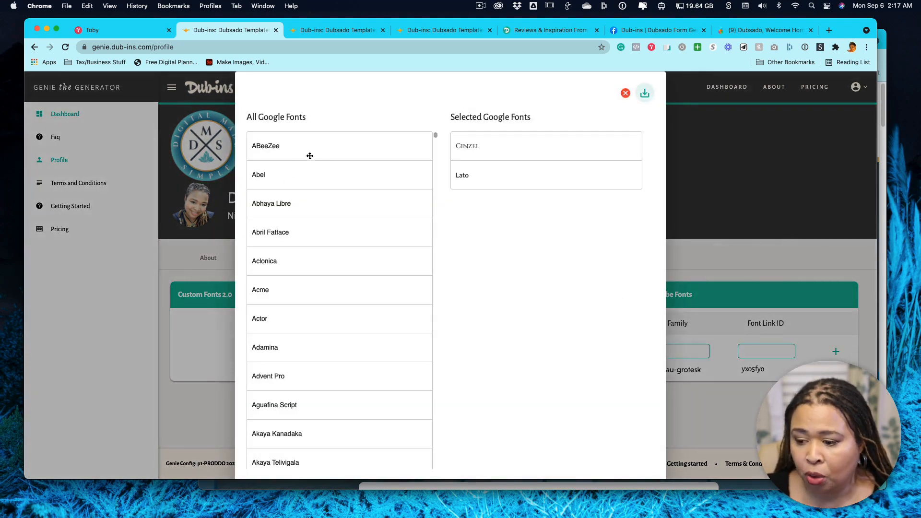
scroll(307, 322, down, 3)
scroll(298, 328, up, 3)
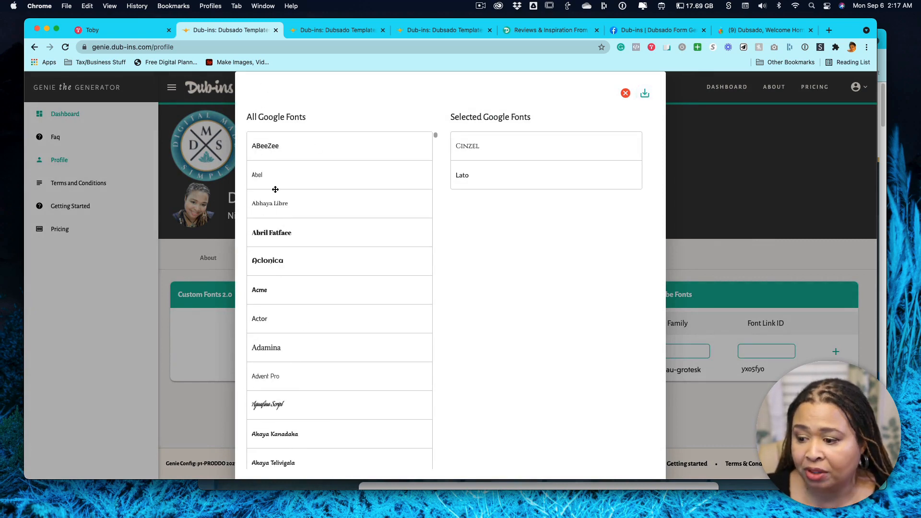
Add Abhaya Libre between Cinzel and Lato in the selected Google Fonts, take it back out and save the selection.
drag(266, 205, 479, 174)
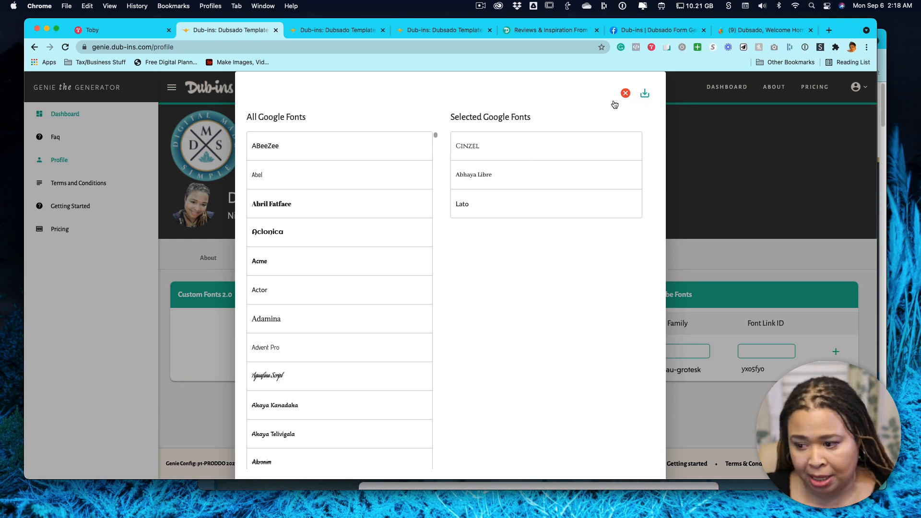
drag(480, 175, 306, 178)
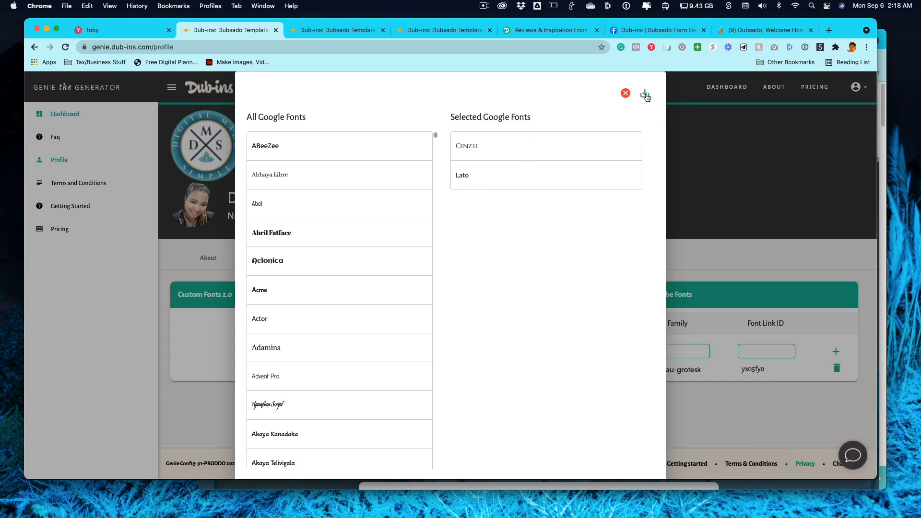
drag(358, 179, 319, 181)
drag(310, 289, 321, 257)
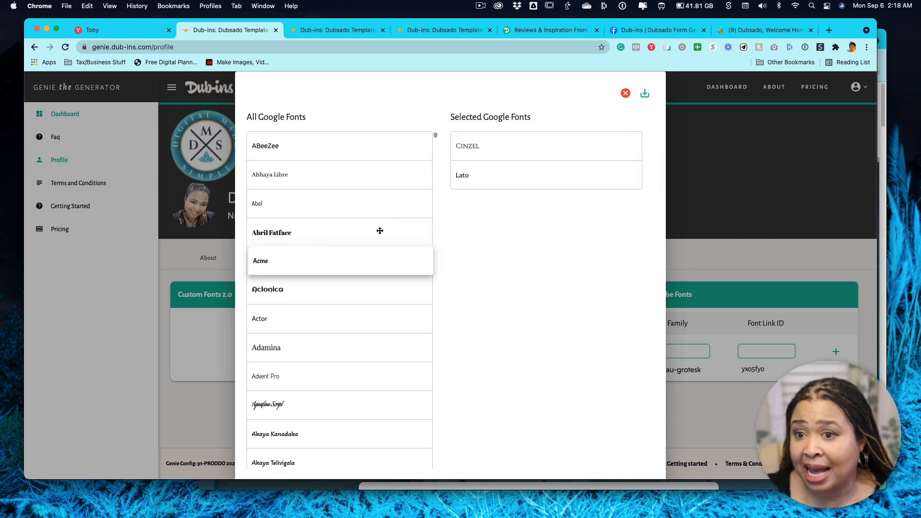
click(644, 94)
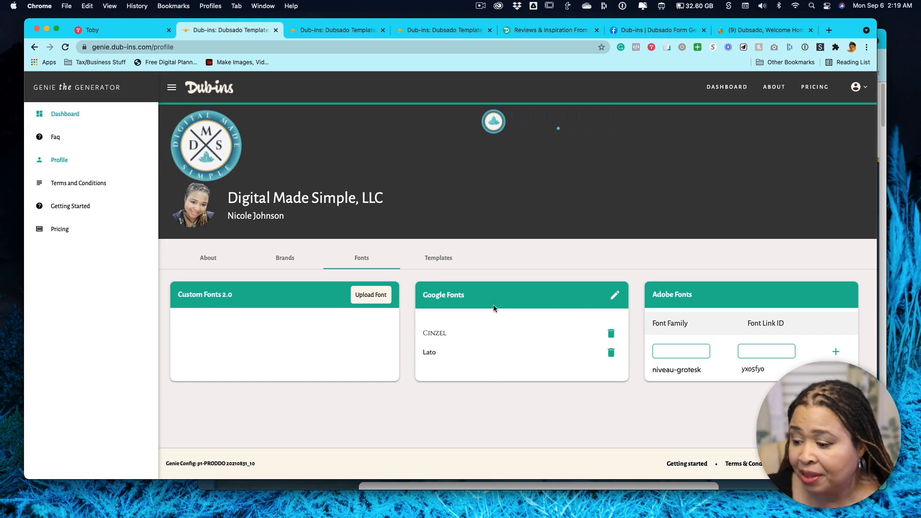
Show the profile's saved templates and look through the whole list, including the autosaved entries and their delete options.
click(434, 259)
scroll(624, 284, down, 4)
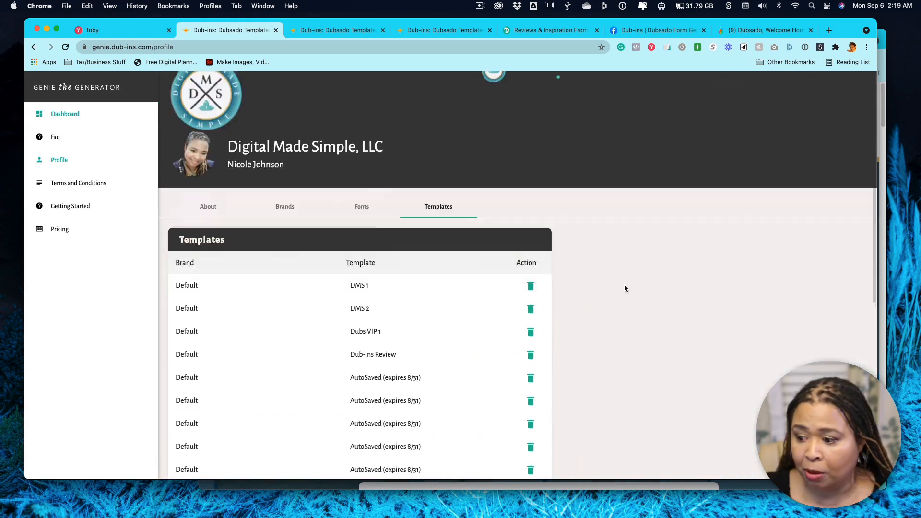
scroll(624, 285, up, 2)
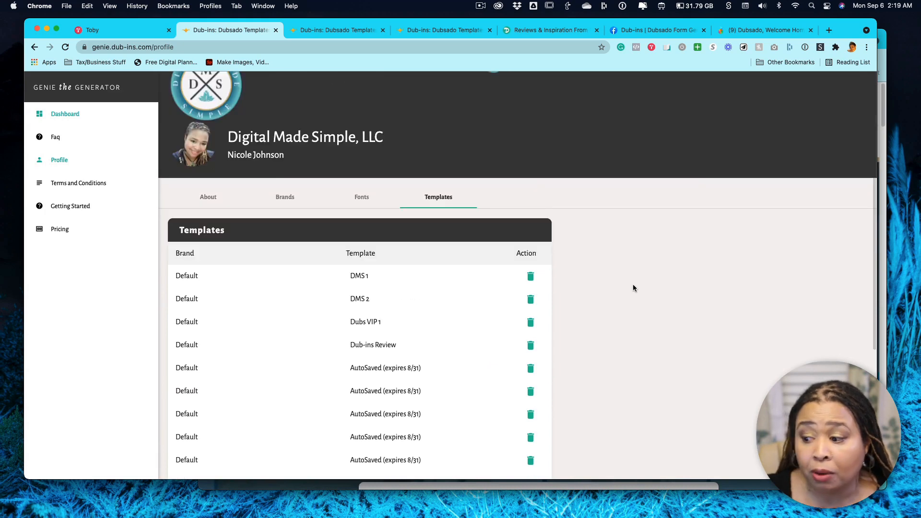
scroll(626, 283, down, 4)
scroll(633, 288, down, 2)
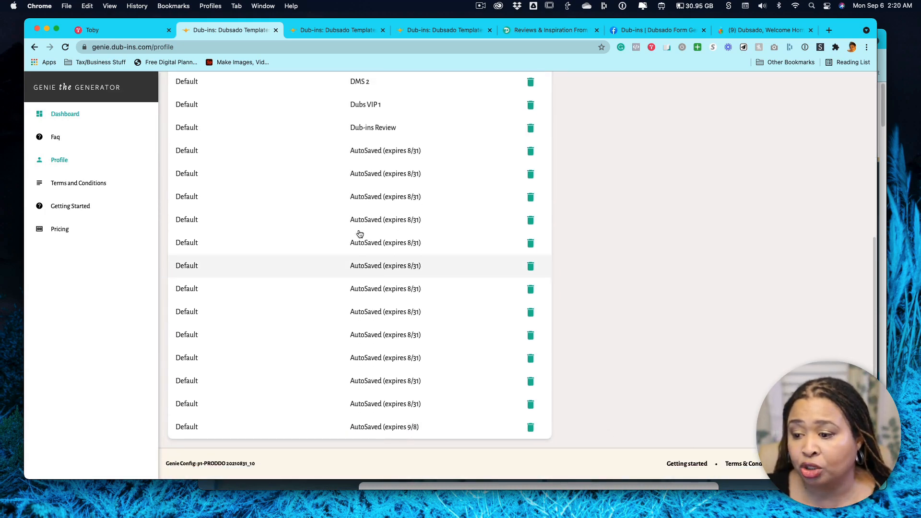
scroll(372, 208, up, 3)
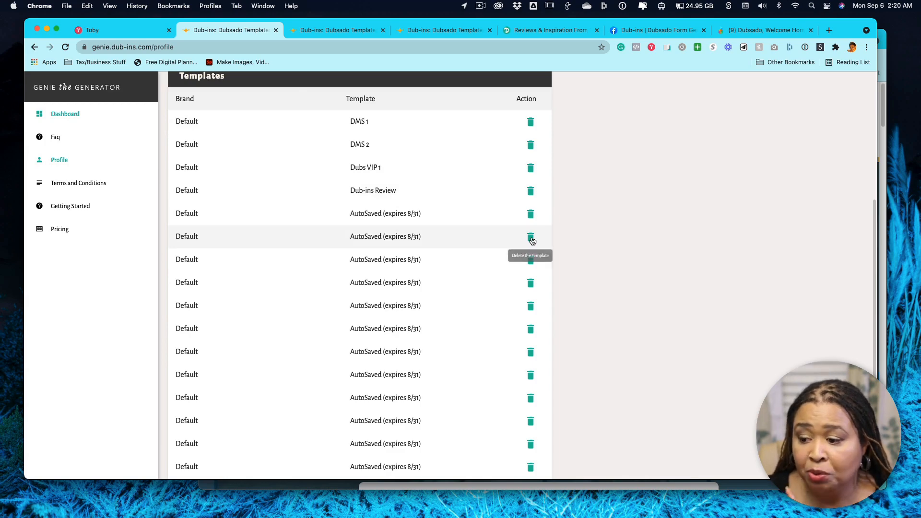
scroll(688, 268, up, 5)
Return to the Genie dashboard, and switch to the "Dubsado VIP + Core Services" form open for editing in Dubsado.
click(69, 116)
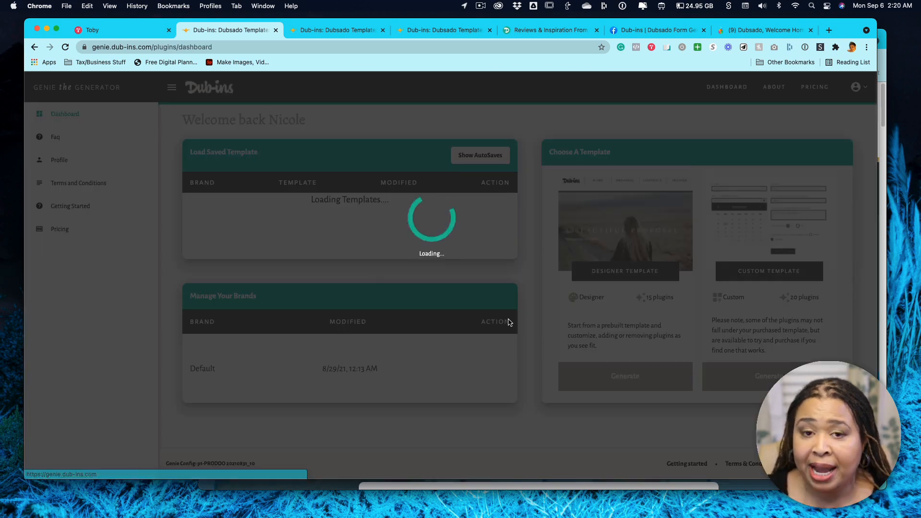
scroll(343, 240, down, 1)
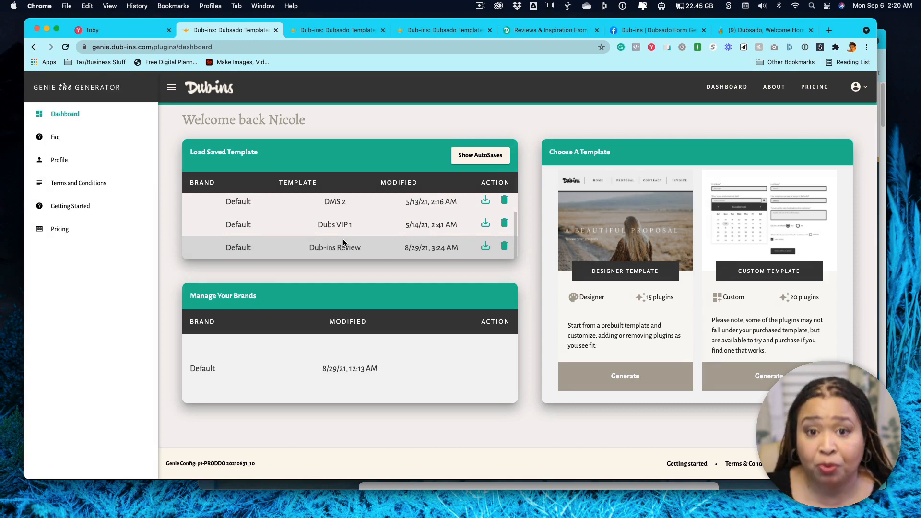
click(772, 33)
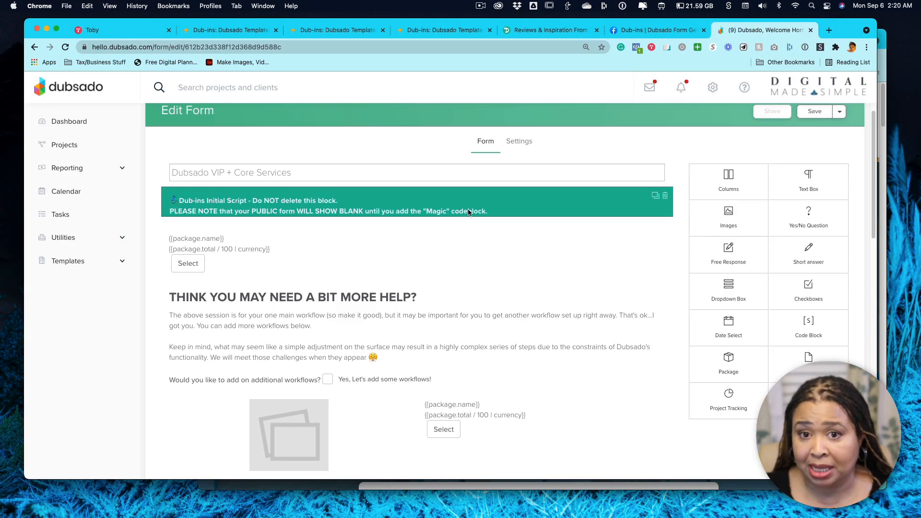
Look through the whole "Dubsado VIP + Core Services" form, from the Dub-ins script block to the Timing section.
scroll(473, 250, down, 2)
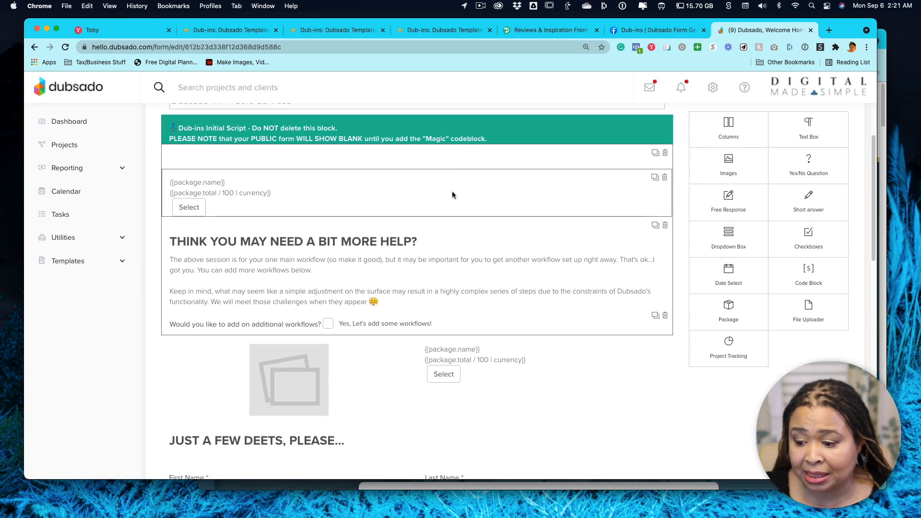
scroll(373, 302, down, 5)
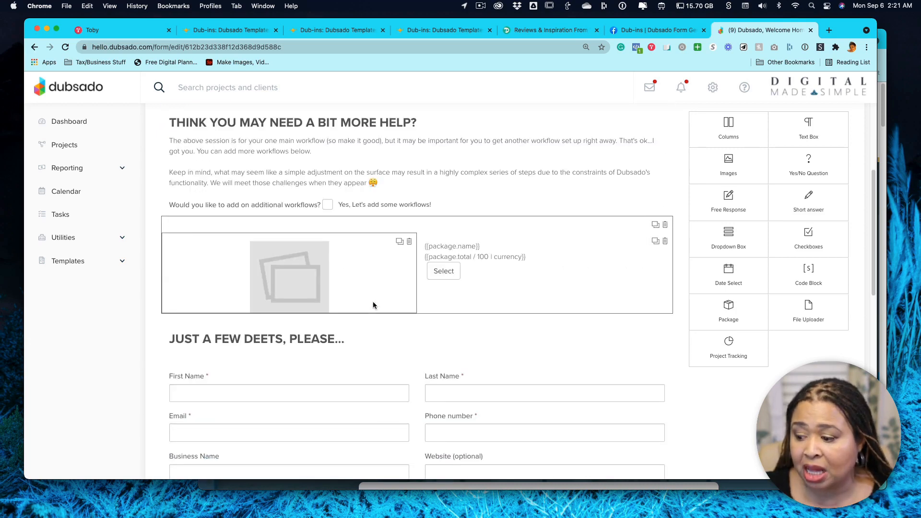
scroll(374, 305, down, 6)
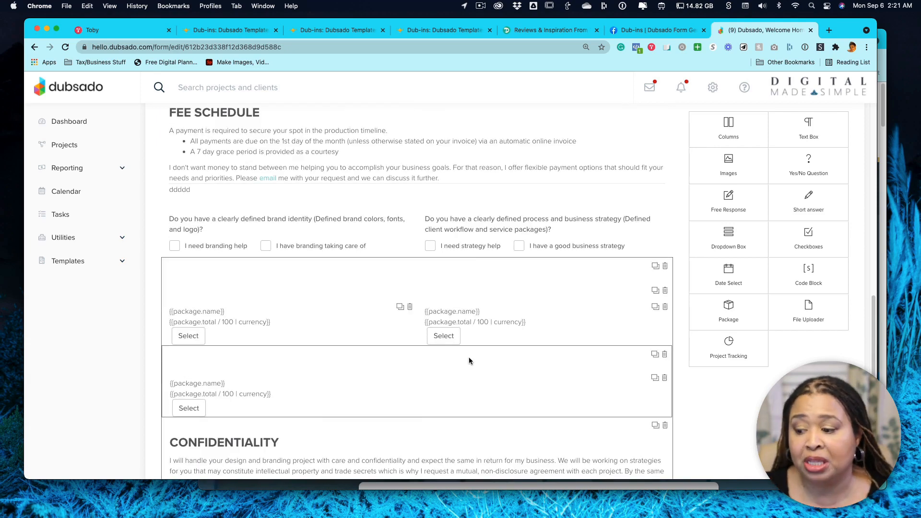
scroll(468, 360, down, 5)
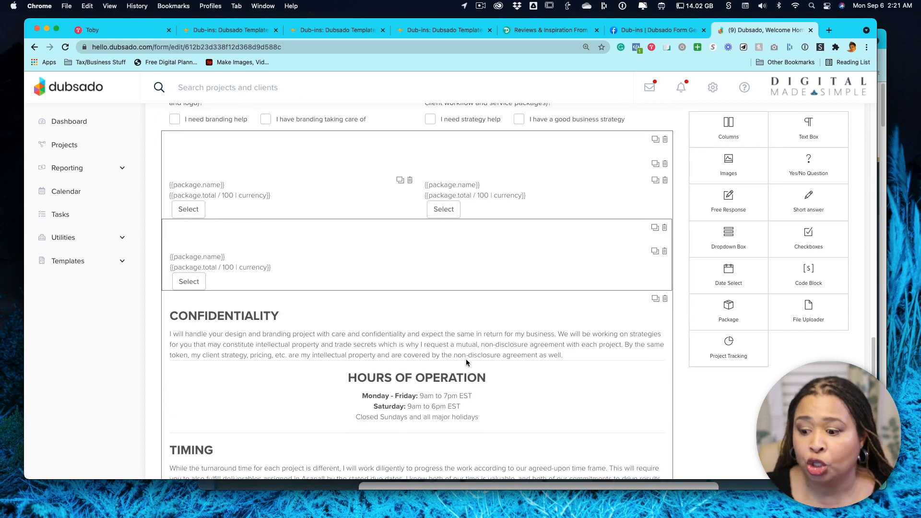
scroll(486, 340, down, 2)
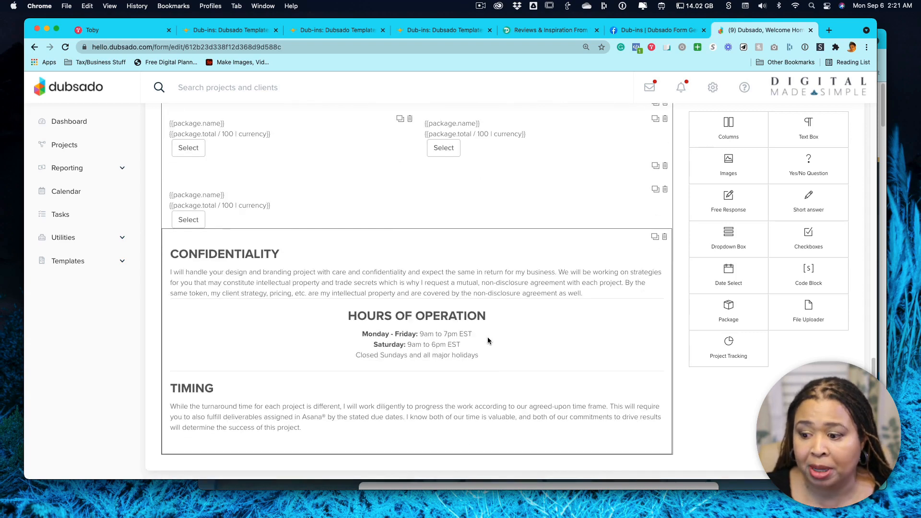
scroll(486, 342, up, 20)
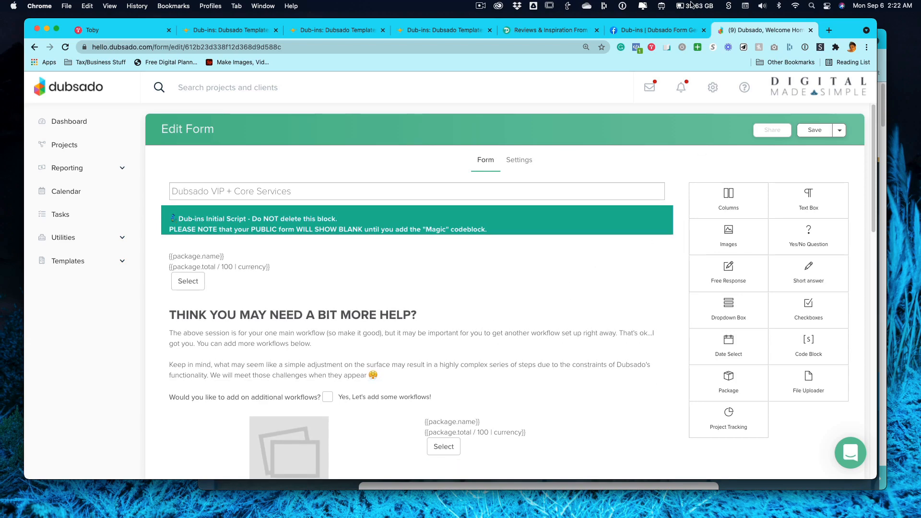
Switch to Genie, load the saved "Dub-ins Review" template, and return to the dashboard to look over the saved templates.
click(263, 29)
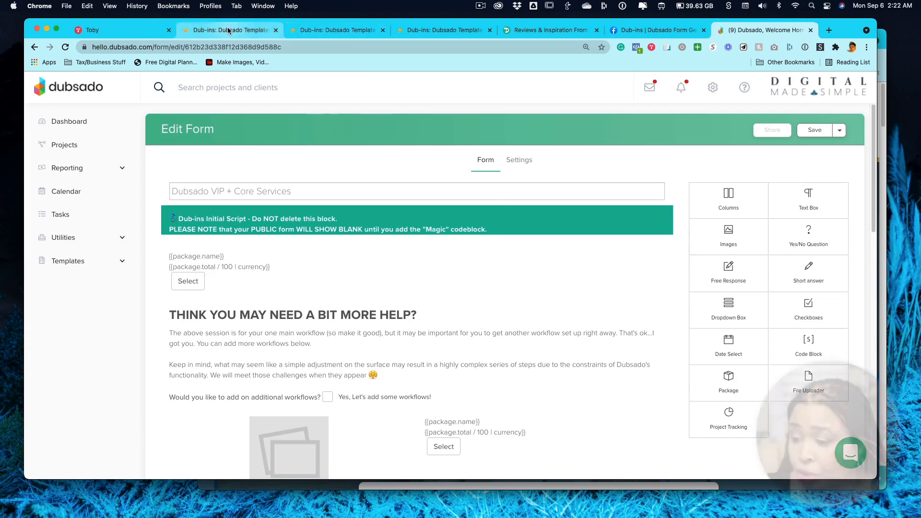
click(485, 245)
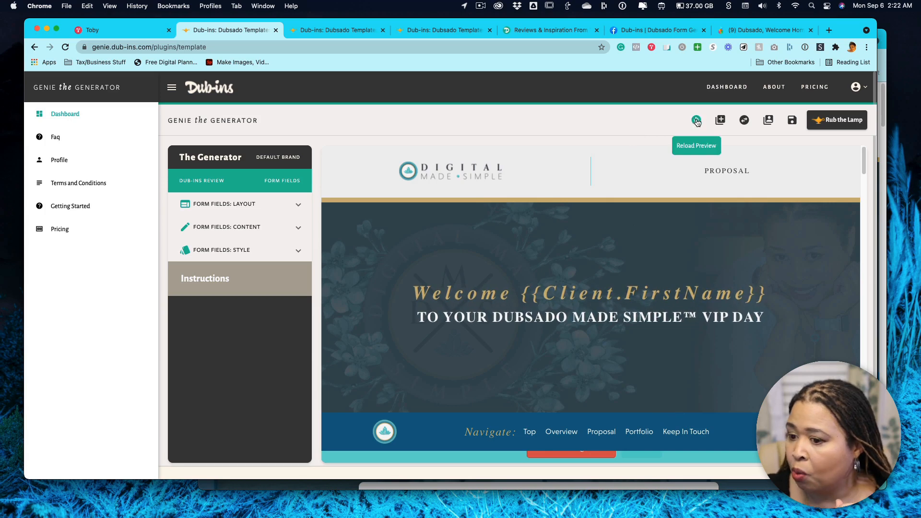
click(64, 114)
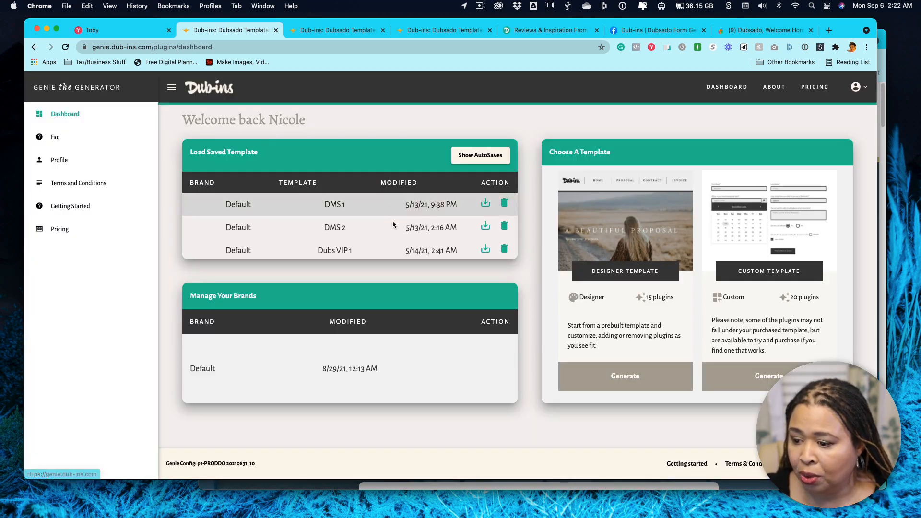
scroll(345, 246, down, 2)
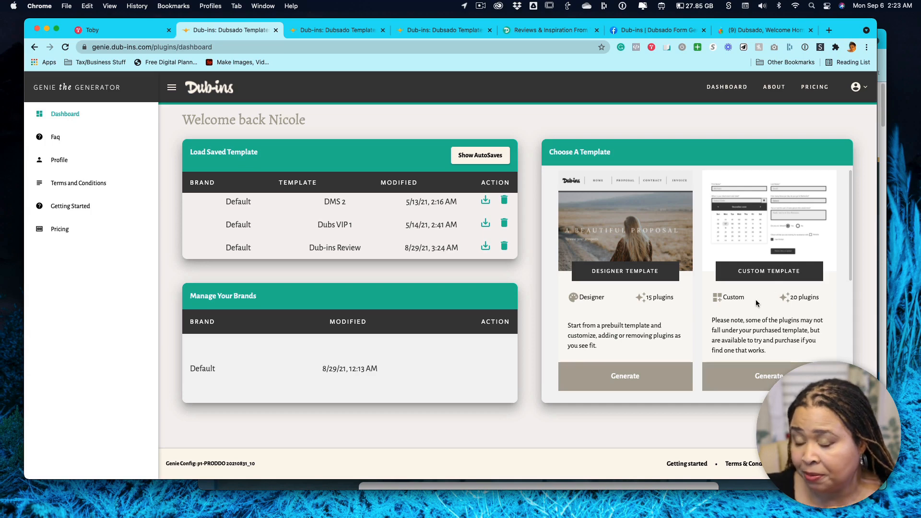
Start generating a custom template and copy the Dub-ins initial script code to the clipboard.
click(775, 377)
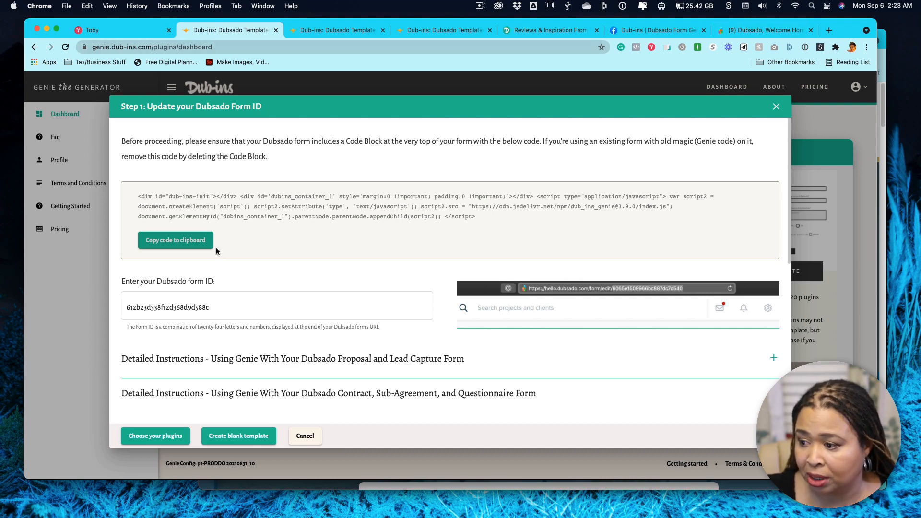
click(189, 242)
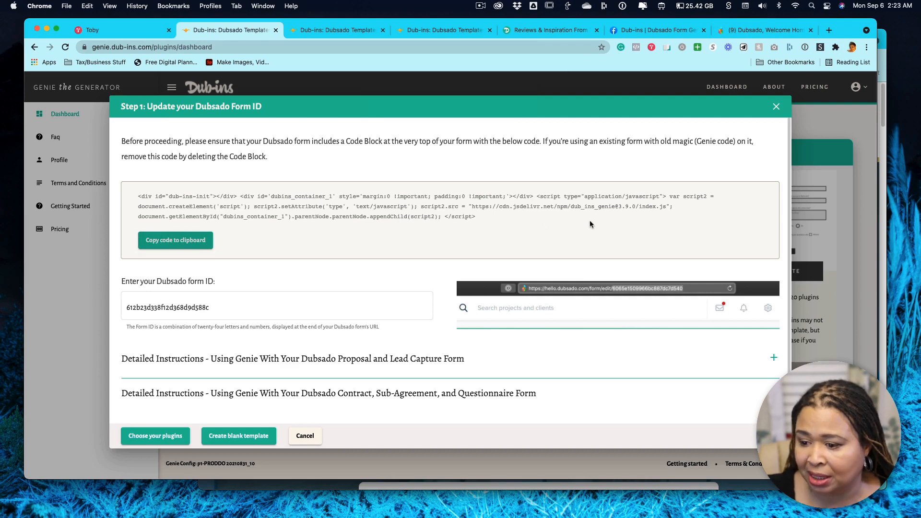
drag(475, 217, 407, 217)
drag(344, 211, 142, 196)
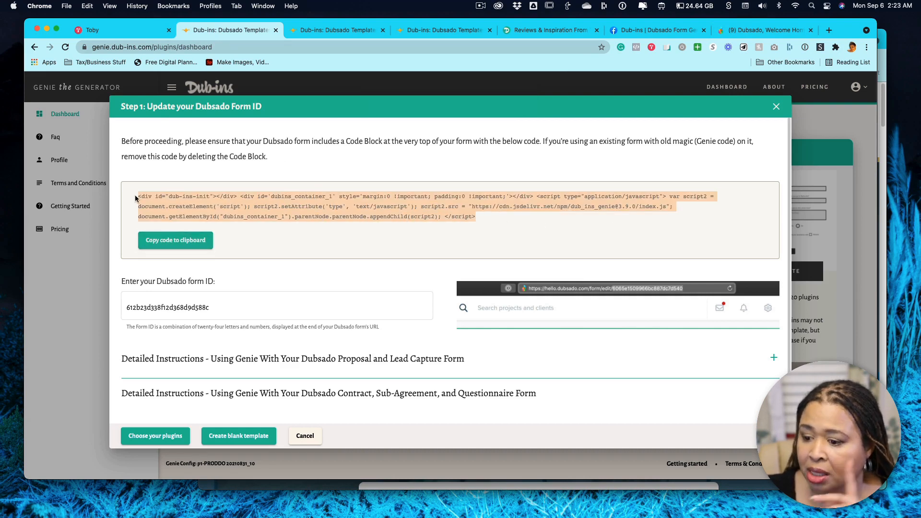
click(296, 241)
click(183, 243)
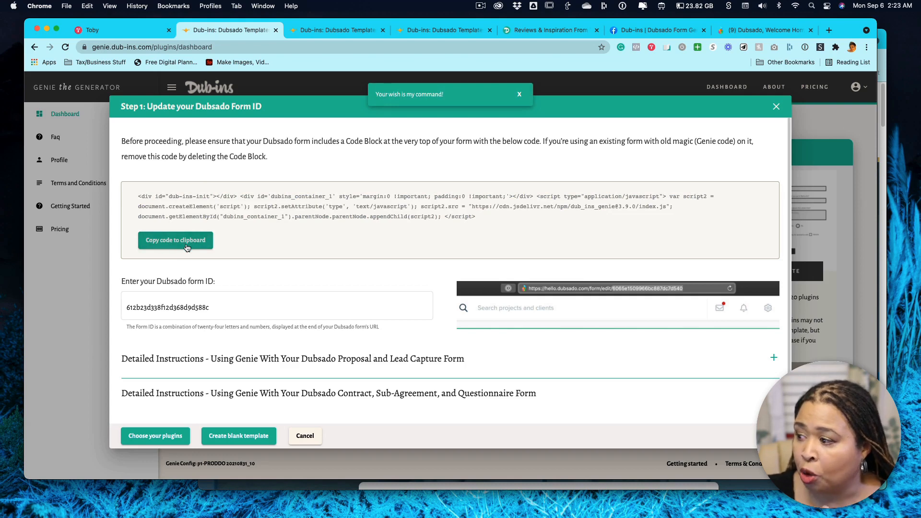
Demonstrate adding a code block at the start of the Dubsado form, clearing its example code, and delete that block.
click(758, 30)
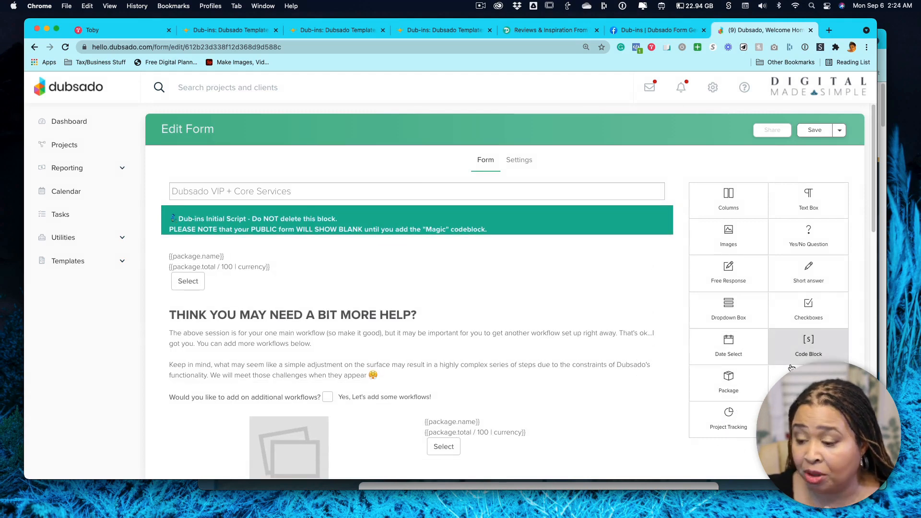
drag(800, 346, 323, 203)
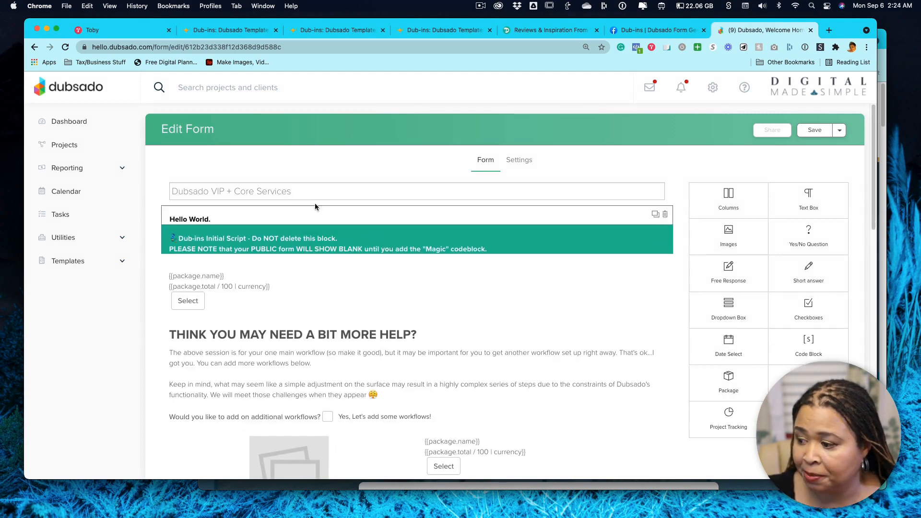
click(280, 213)
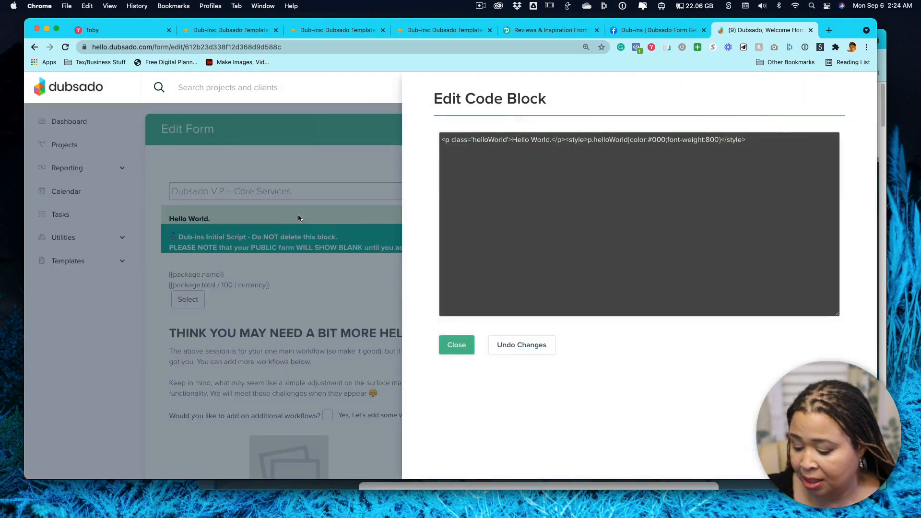
drag(768, 141, 491, 128)
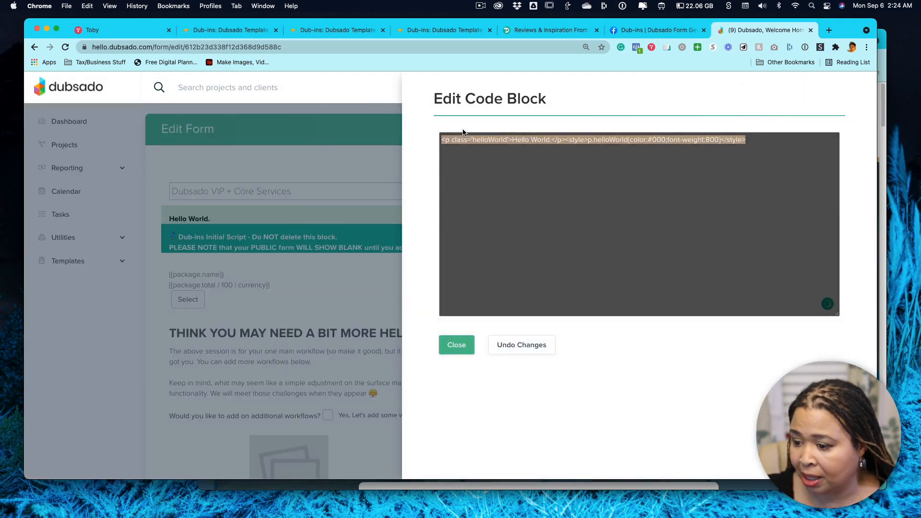
key(BackSpace)
click(457, 345)
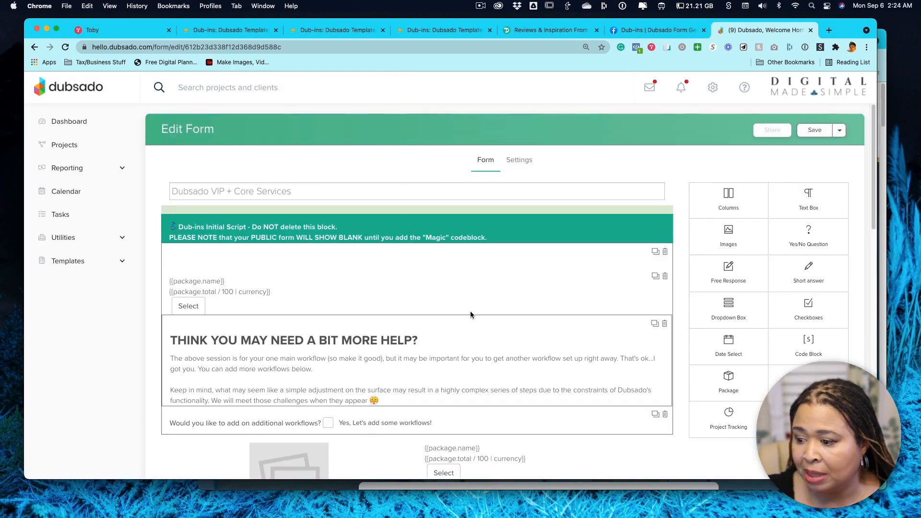
click(665, 211)
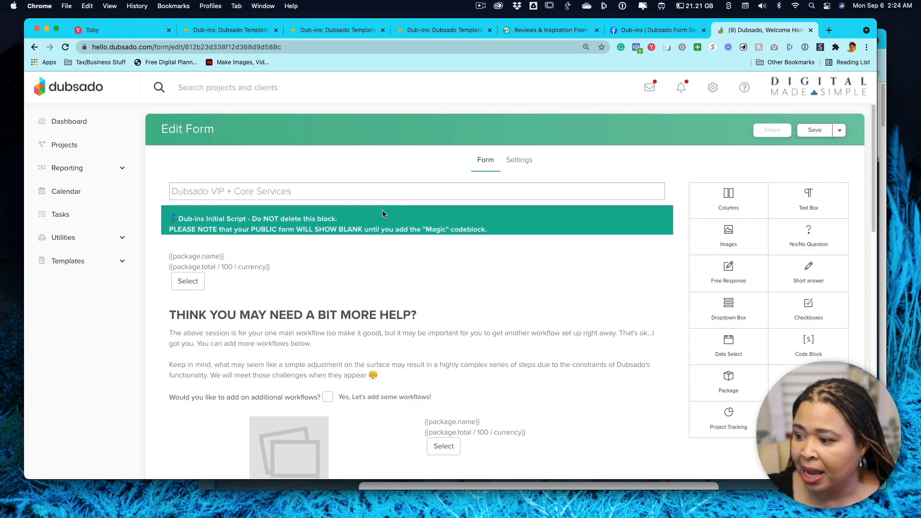
Open the form's existing Dub-ins initial script block, highlight its code, and close it.
click(385, 223)
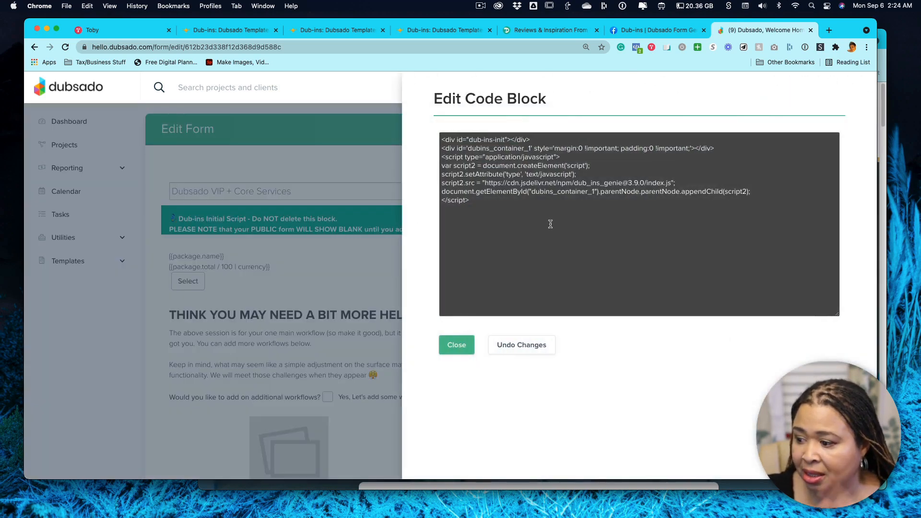
drag(518, 205, 431, 125)
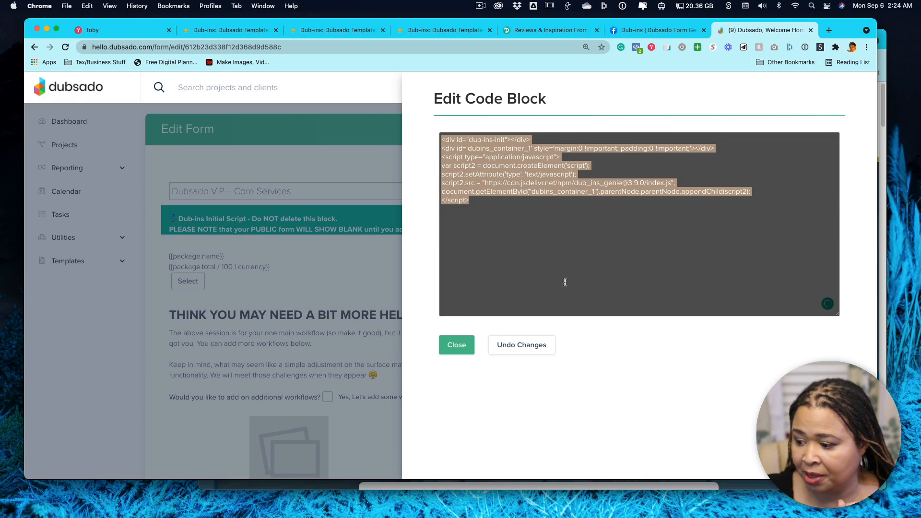
click(465, 346)
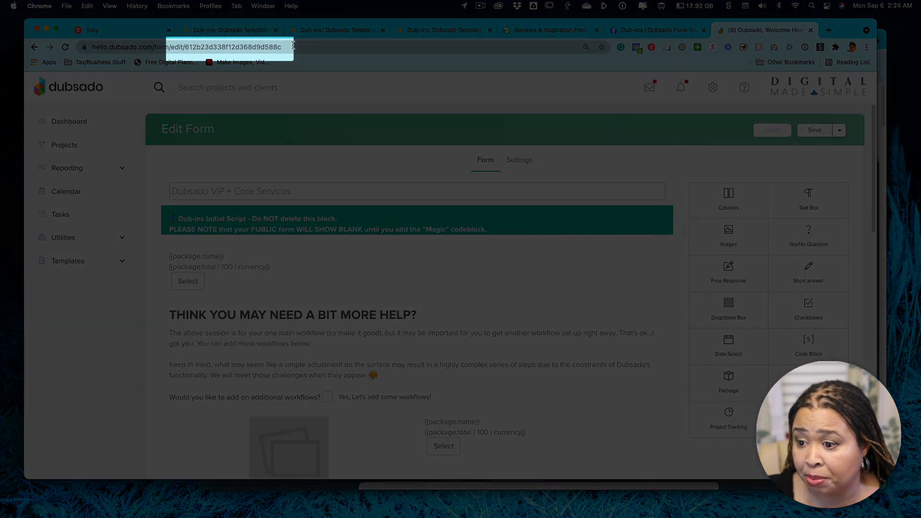
Highlight the form ID at the end of the Dubsado form's URL and show the matching form ID field in Genie.
drag(282, 46, 185, 46)
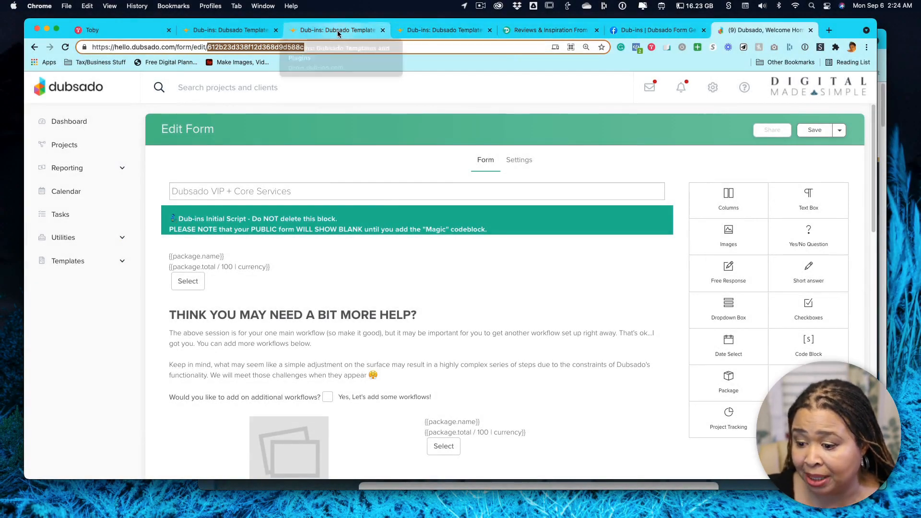
click(230, 30)
click(228, 319)
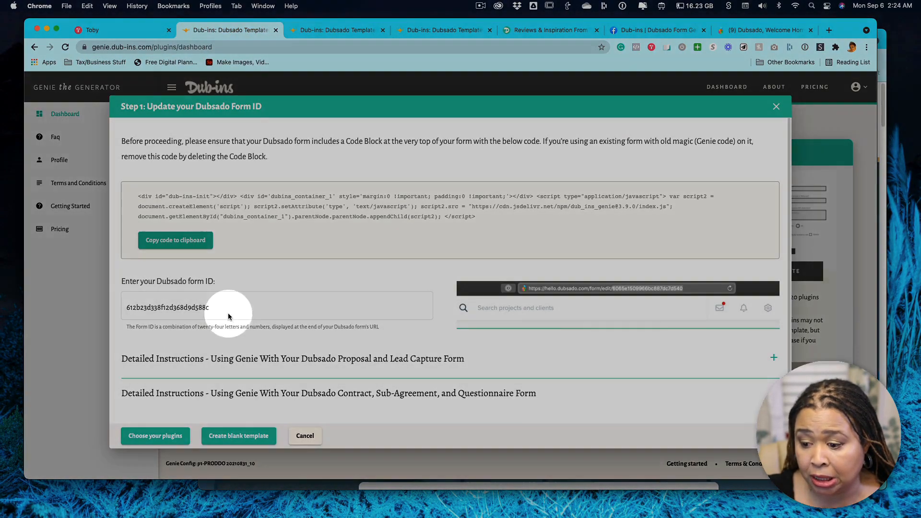
click(231, 306)
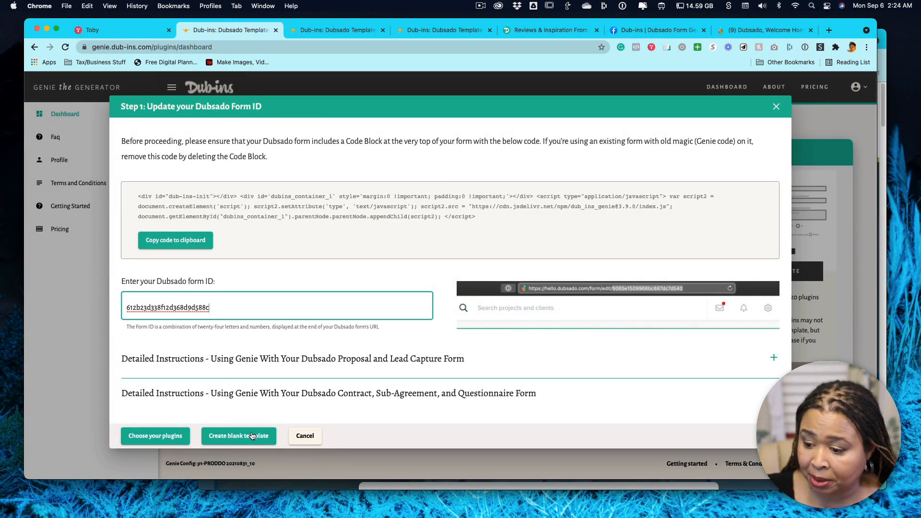
Show the detailed instructions for using Genie with a Dubsado Proposal and Lead Capture form, and collapse them again.
scroll(307, 370, down, 1)
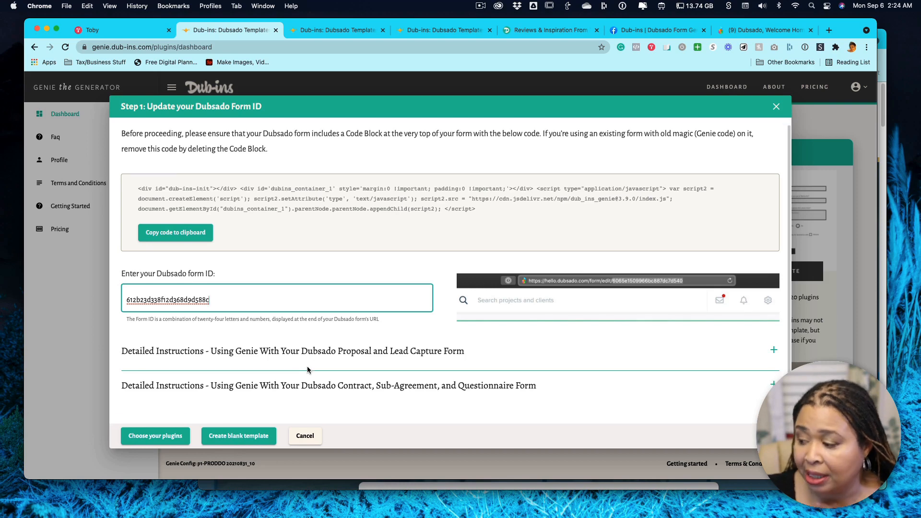
click(743, 367)
click(761, 254)
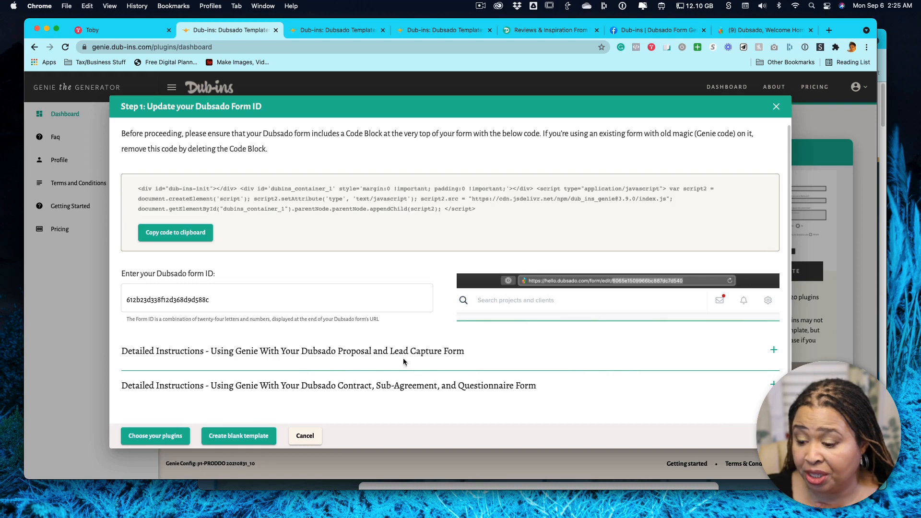
click(772, 351)
scroll(559, 336, down, 5)
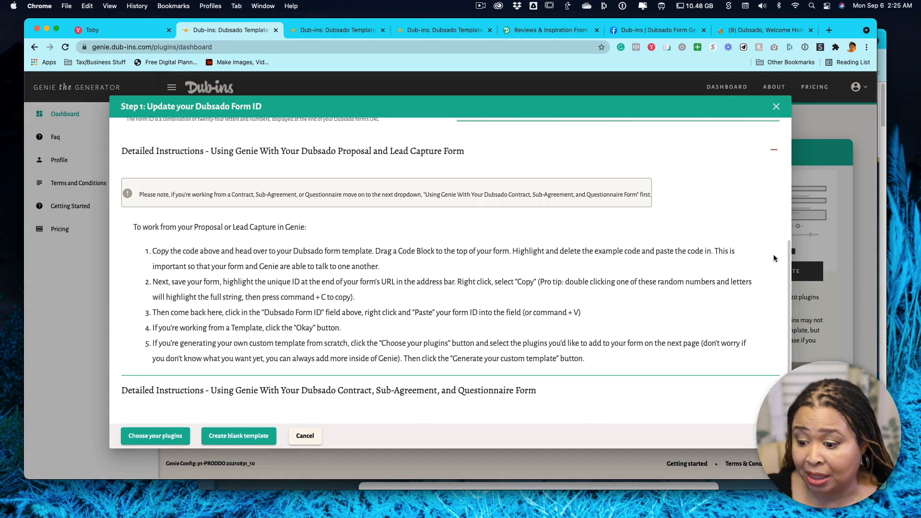
click(768, 150)
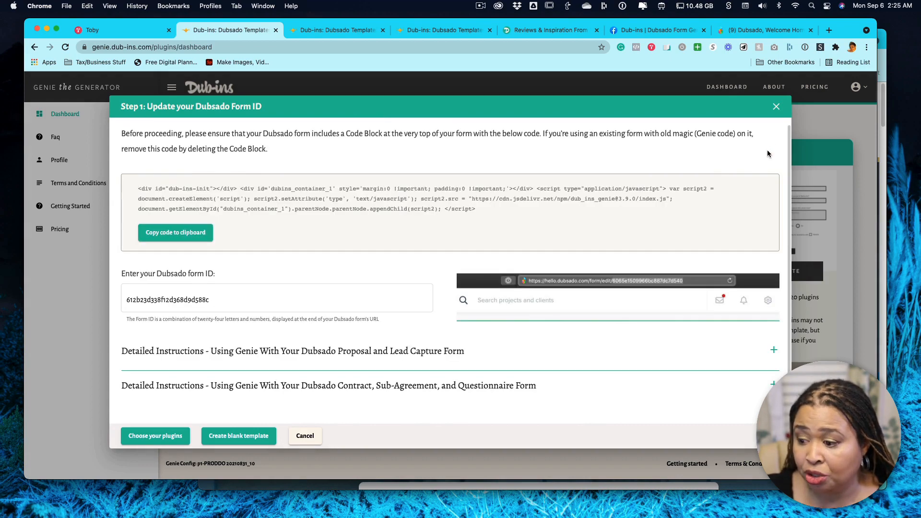
Continue to choosing plugins for the custom template and browse the full My Plugins collection.
click(158, 437)
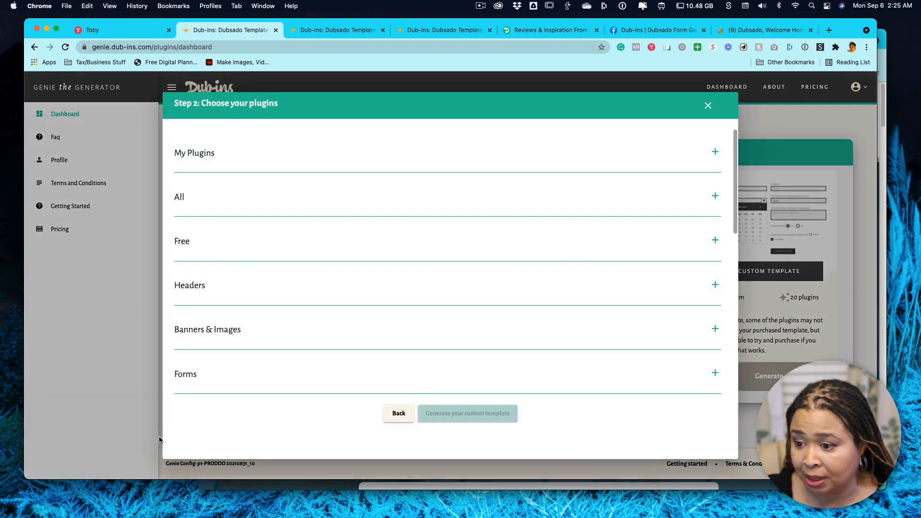
click(193, 152)
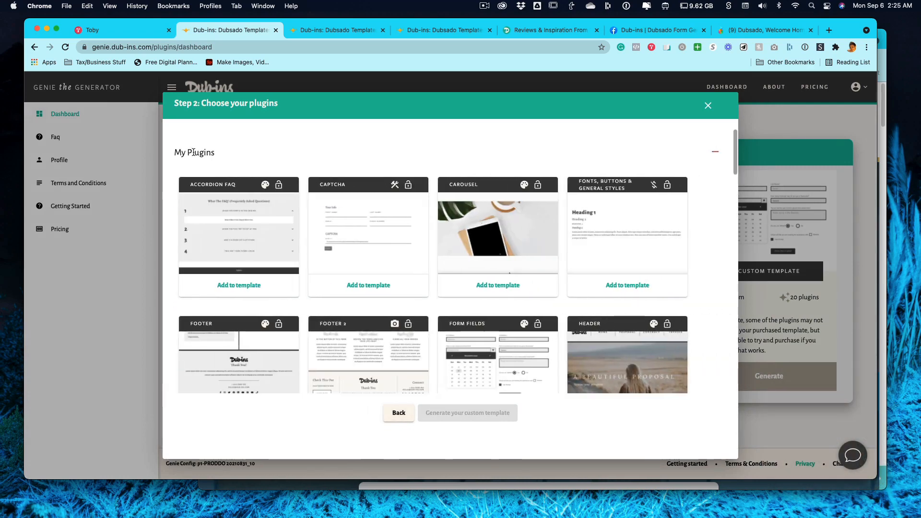
scroll(384, 197, down, 7)
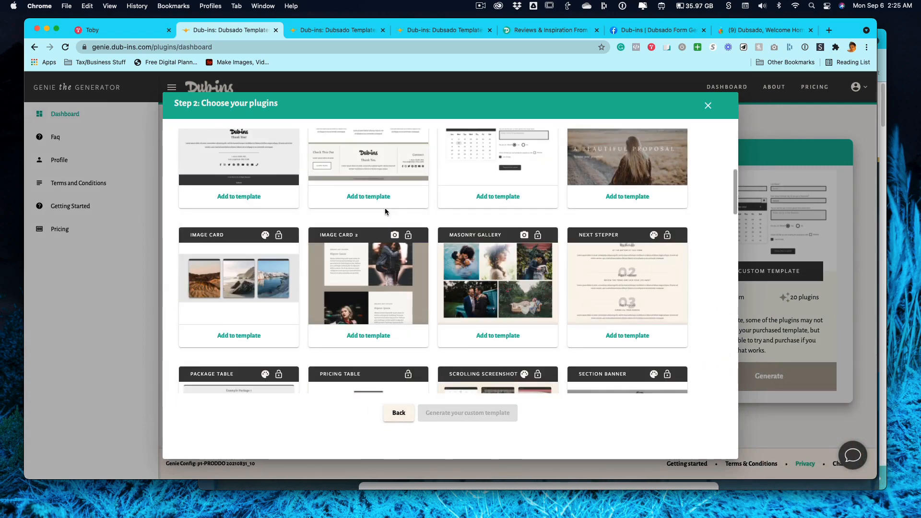
scroll(385, 210, down, 5)
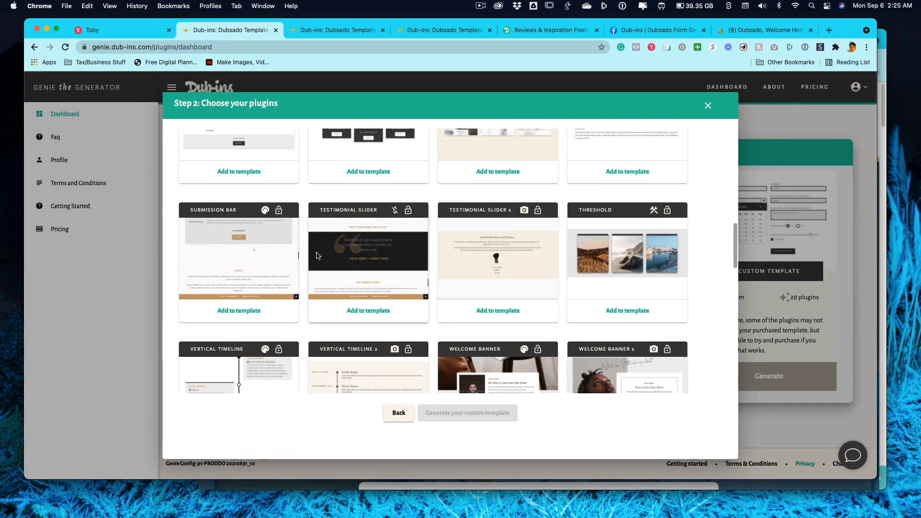
scroll(388, 252, down, 3)
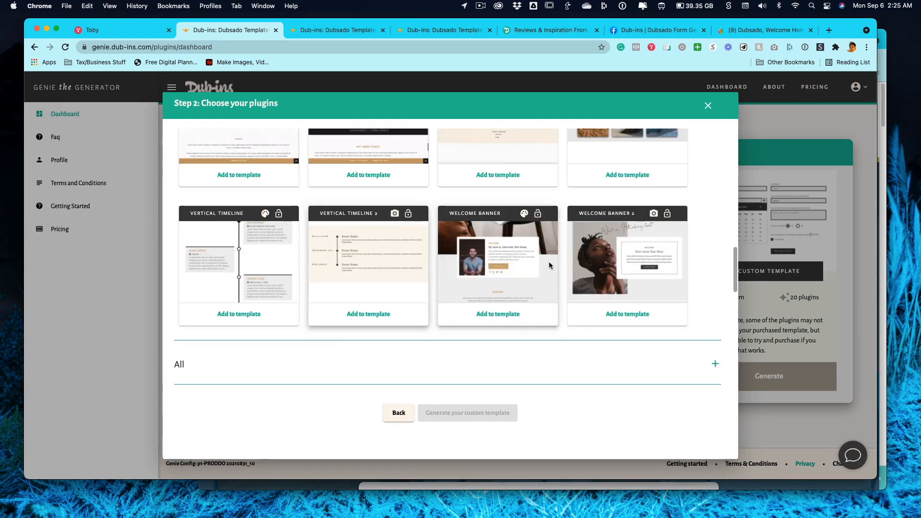
Leave the custom template's plugin selection and load the saved Dub-ins Review template.
scroll(542, 263, up, 9)
scroll(542, 268, up, 6)
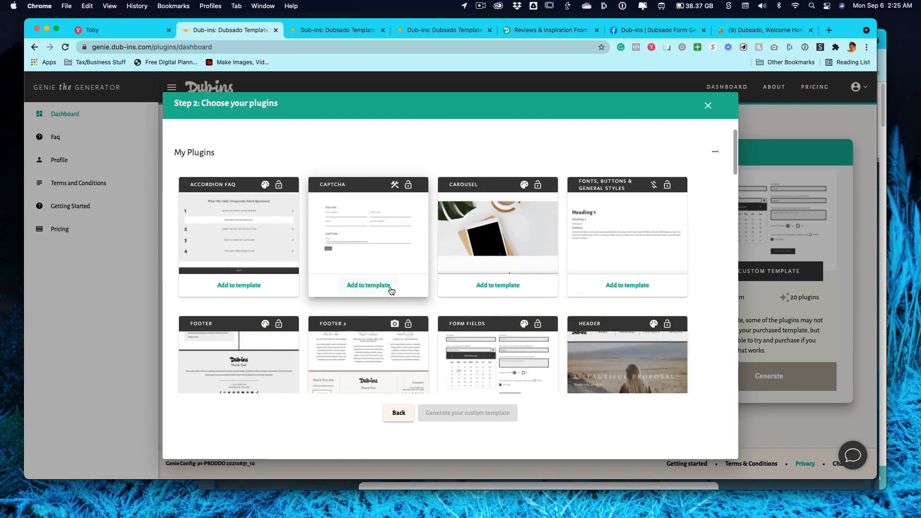
click(707, 106)
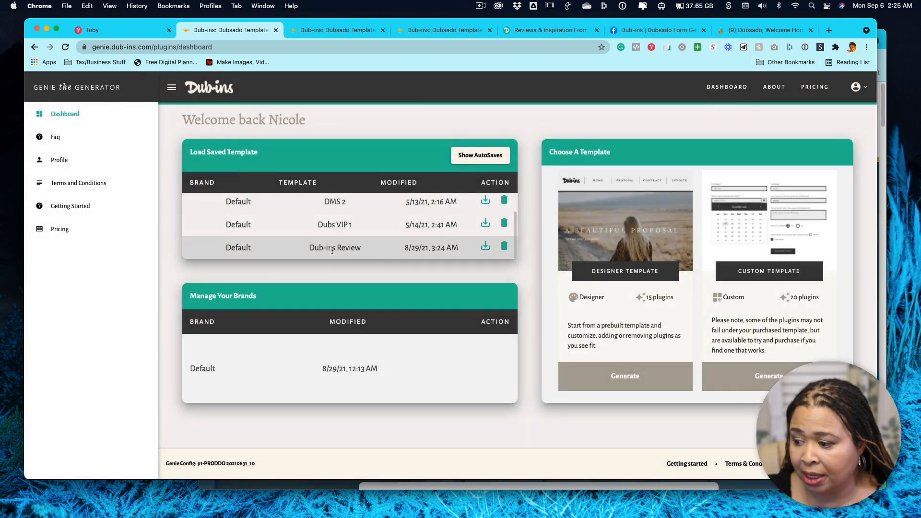
click(481, 247)
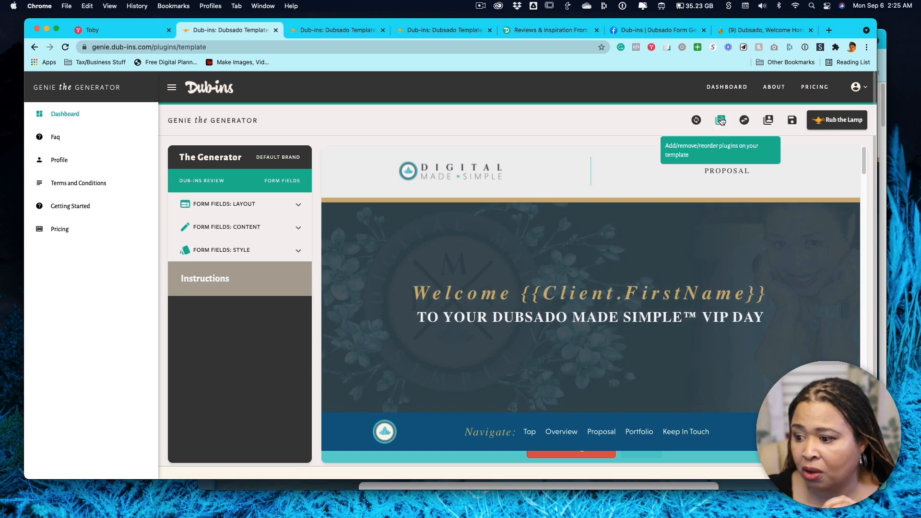
Show the template's list for adding and rearranging plugins, examine its rows and conditional settings, and close it.
click(721, 121)
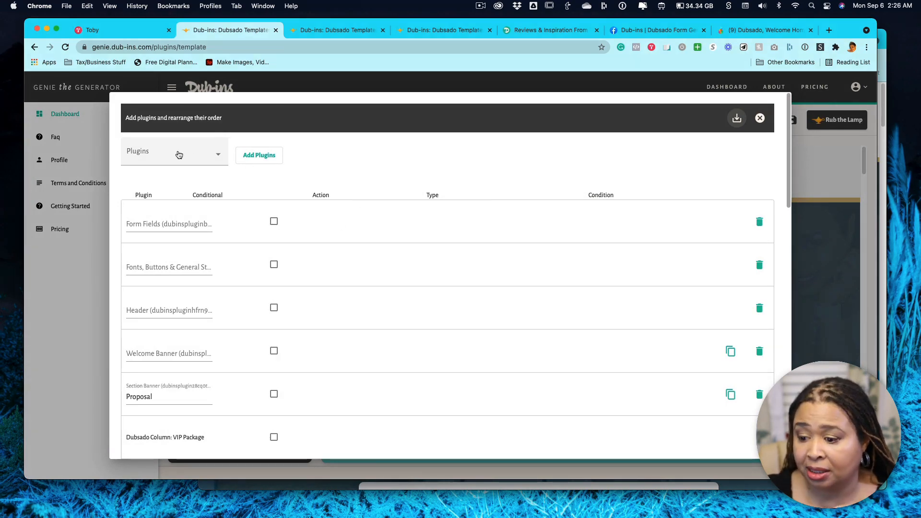
scroll(425, 265, down, 5)
scroll(425, 273, down, 5)
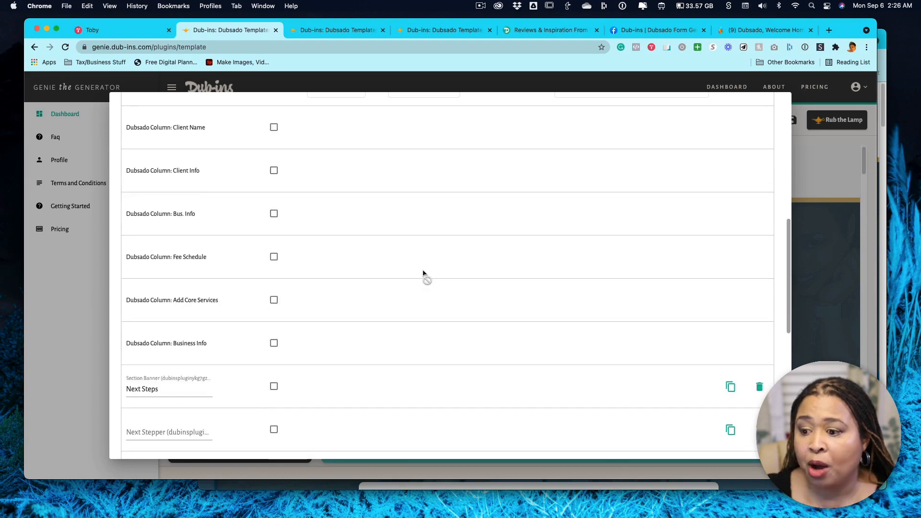
scroll(420, 273, up, 10)
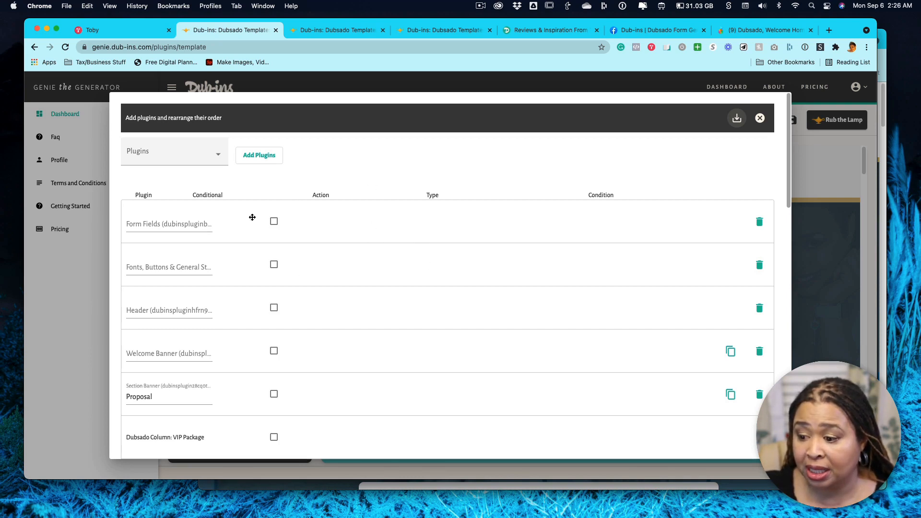
mouse_move(344, 220)
mouse_down()
mouse_move(348, 315)
mouse_move(345, 221)
mouse_up()
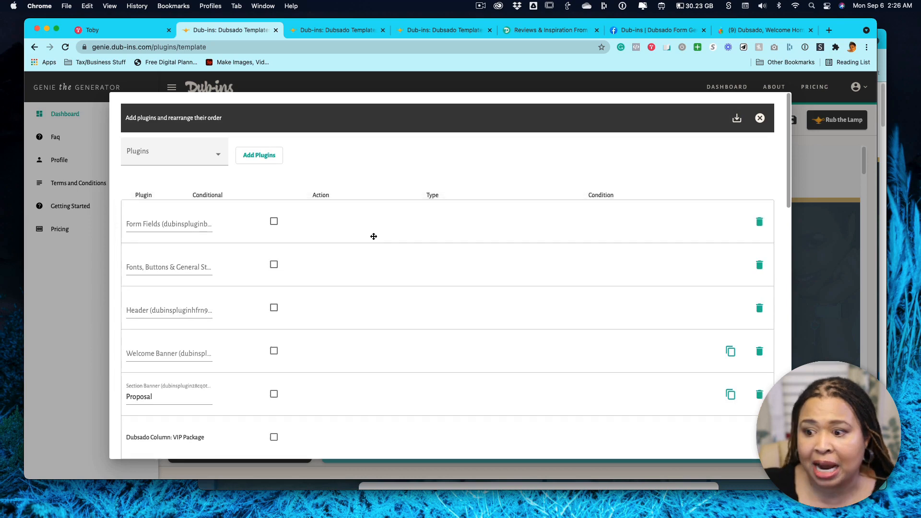
scroll(374, 243, down, 6)
scroll(374, 244, down, 4)
scroll(374, 245, up, 4)
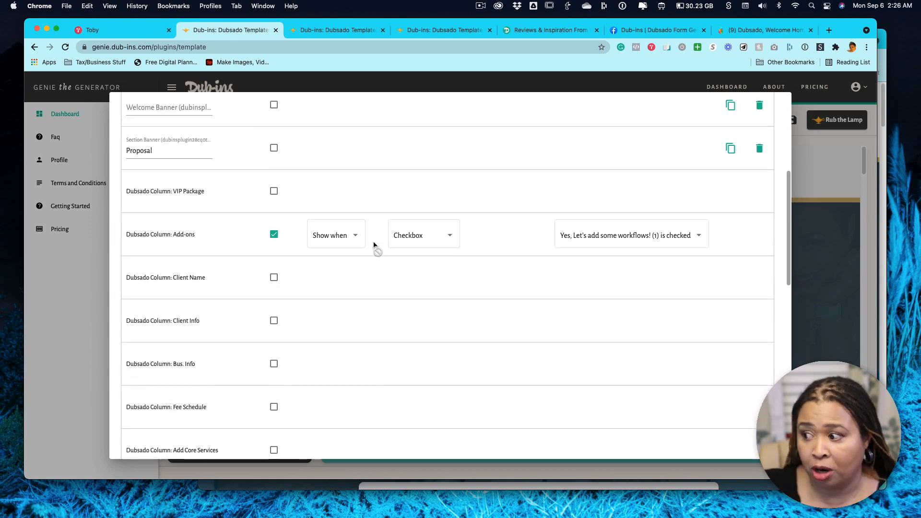
scroll(446, 253, up, 6)
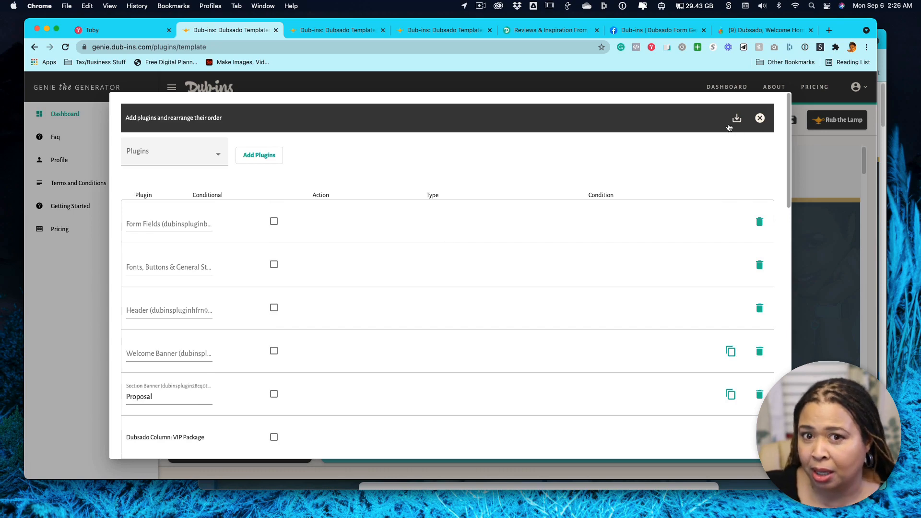
click(761, 119)
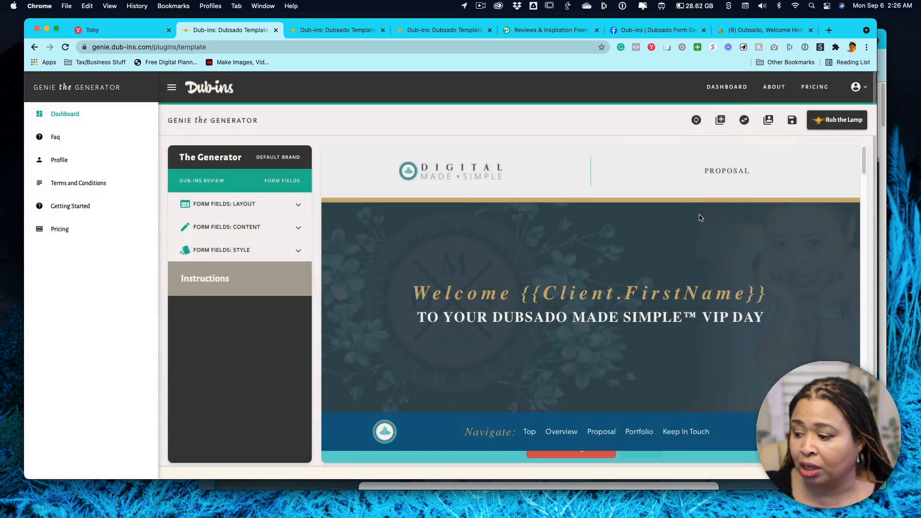
Examine the Dub-ins Review template preview from the welcome banner through the packages, form questions, portfolio images and FAQ to the footer.
scroll(643, 281, down, 10)
scroll(643, 281, down, 10)
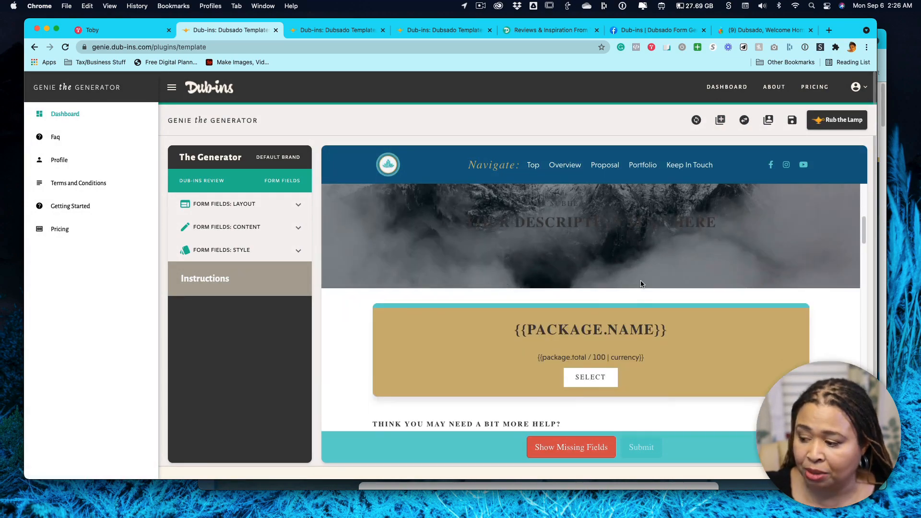
scroll(640, 281, up, 3)
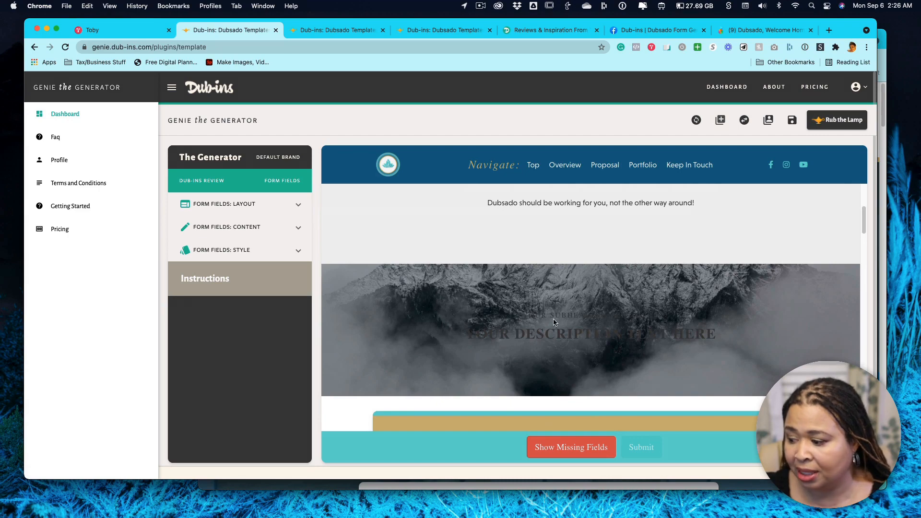
scroll(572, 319, down, 4)
scroll(647, 289, down, 12)
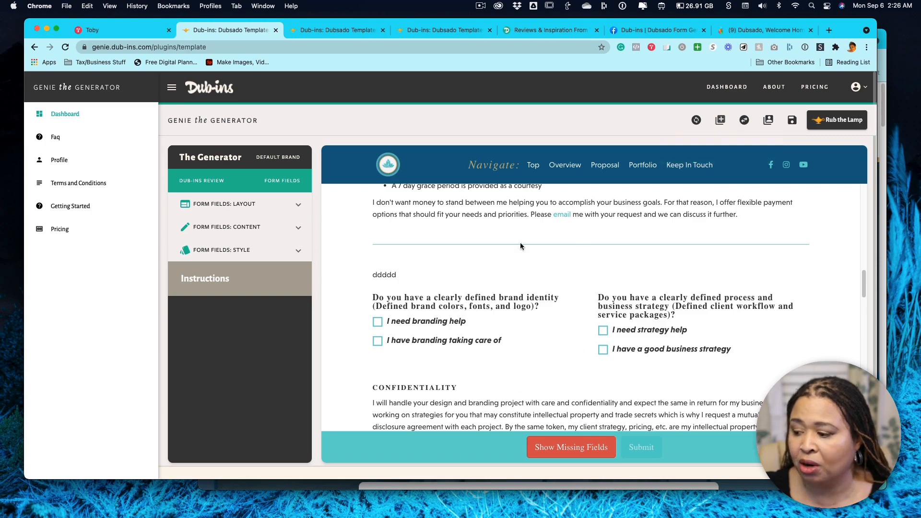
scroll(593, 310, down, 10)
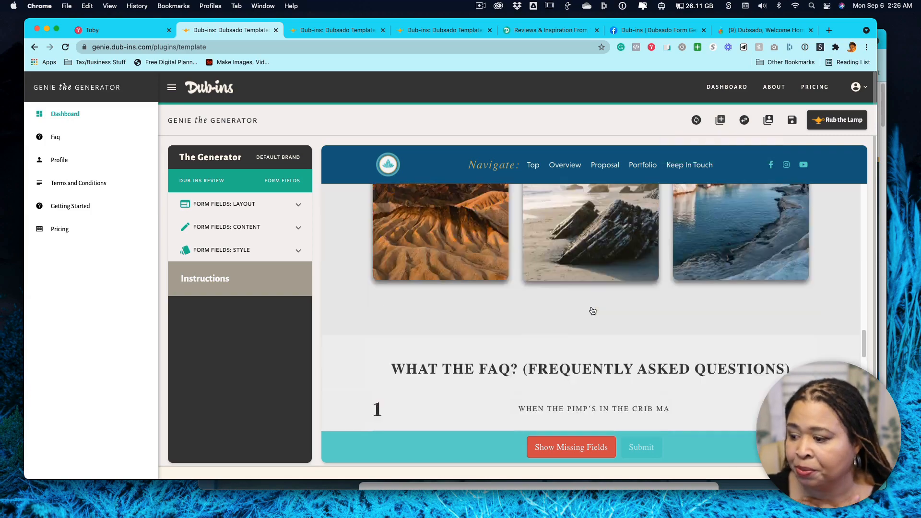
scroll(588, 307, up, 20)
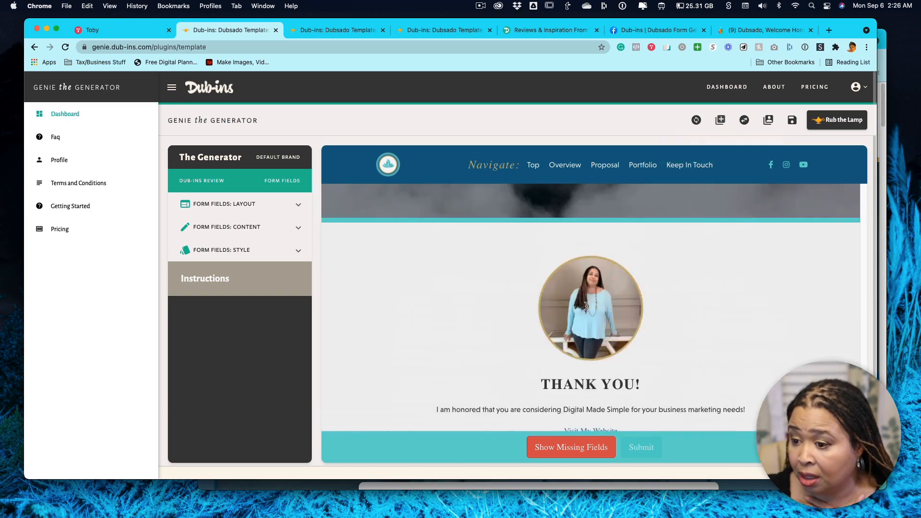
scroll(586, 306, down, 20)
scroll(586, 305, up, 10)
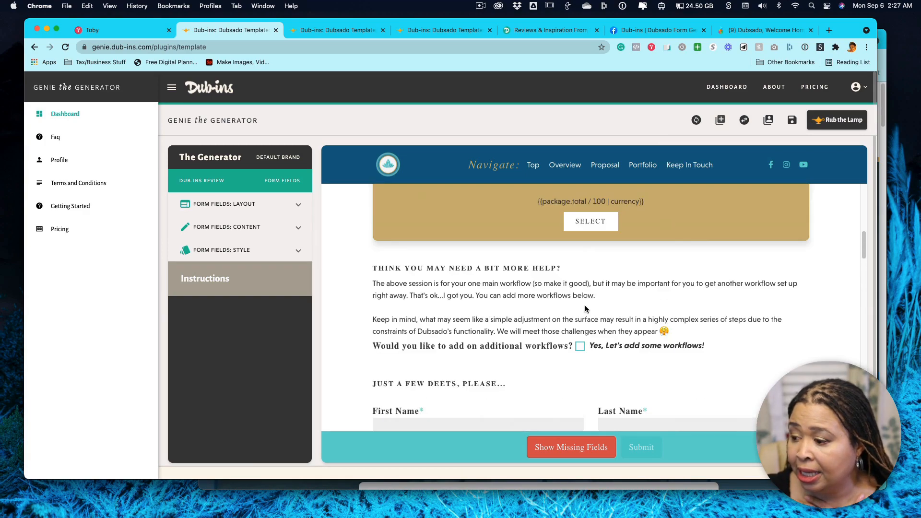
scroll(585, 308, up, 20)
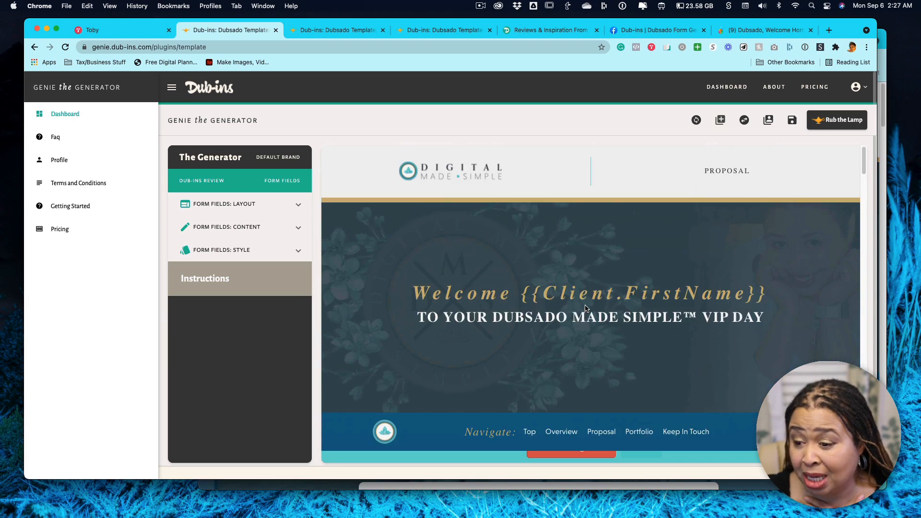
scroll(585, 309, down, 5)
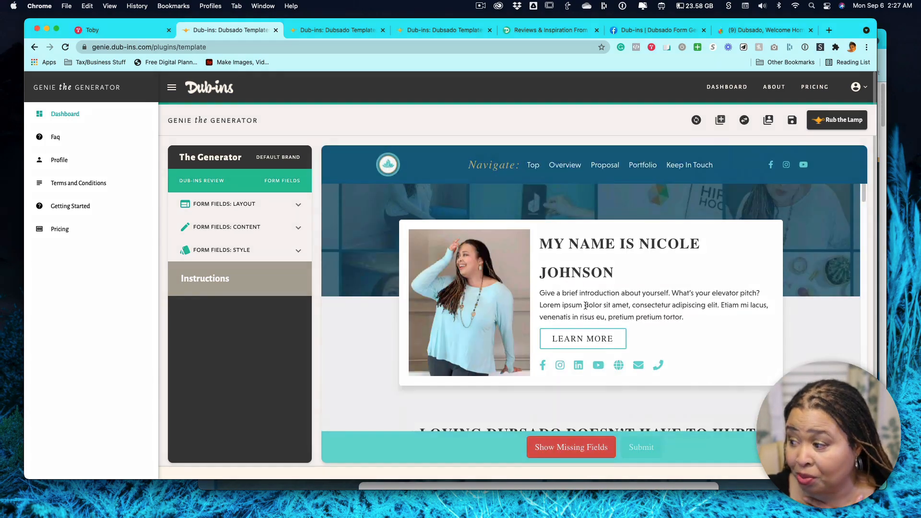
Reopen the template's plugin list to compare its order and the Branding Services and SMS Services column conditions, and close it.
click(720, 121)
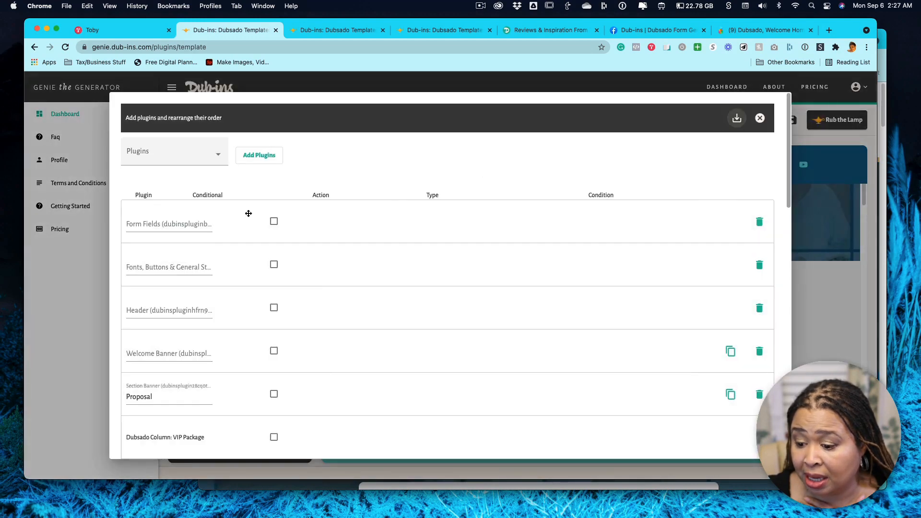
scroll(243, 213, down, 20)
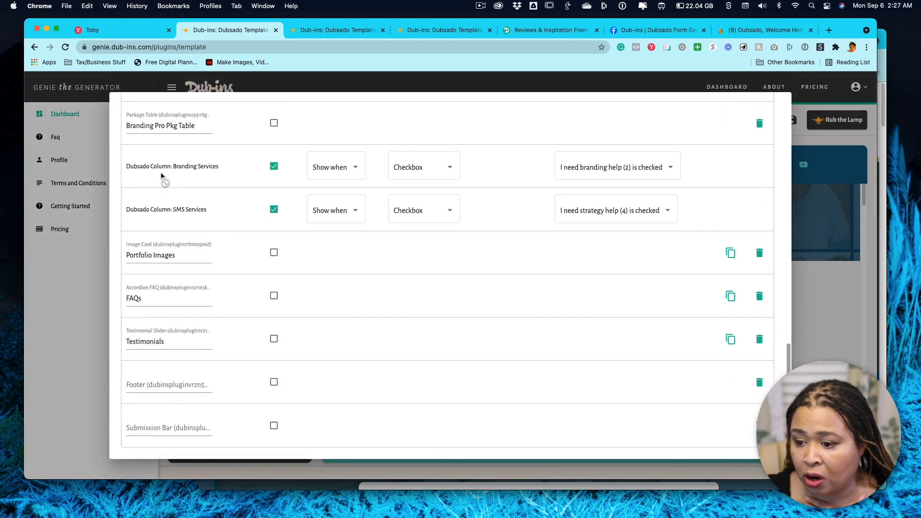
scroll(213, 254, up, 5)
scroll(211, 253, up, 10)
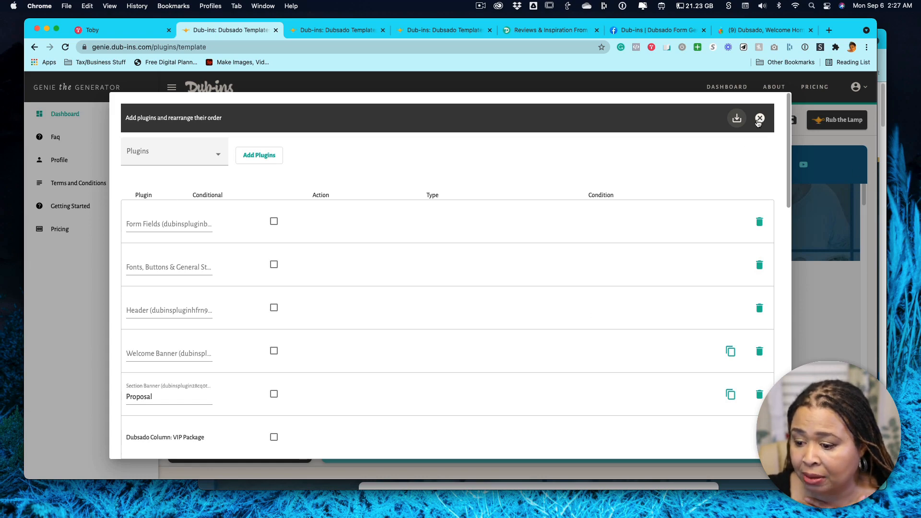
scroll(331, 216, down, 15)
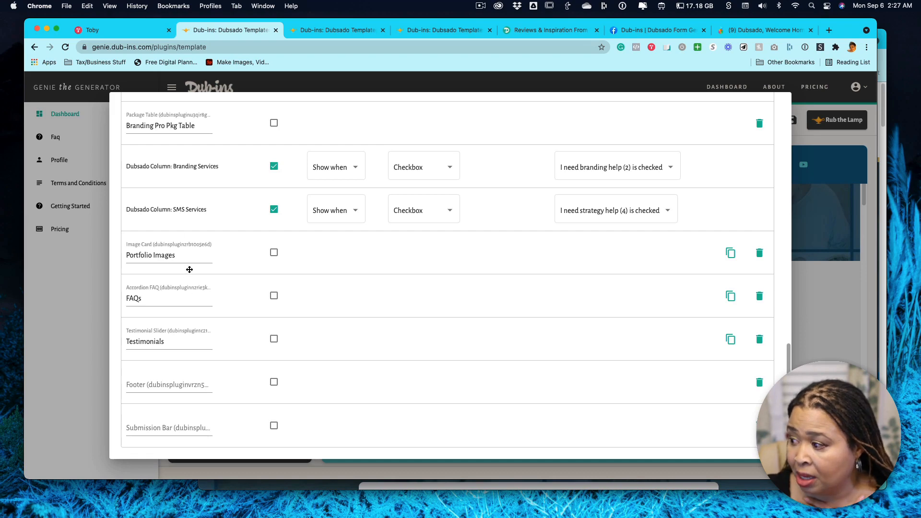
click(825, 202)
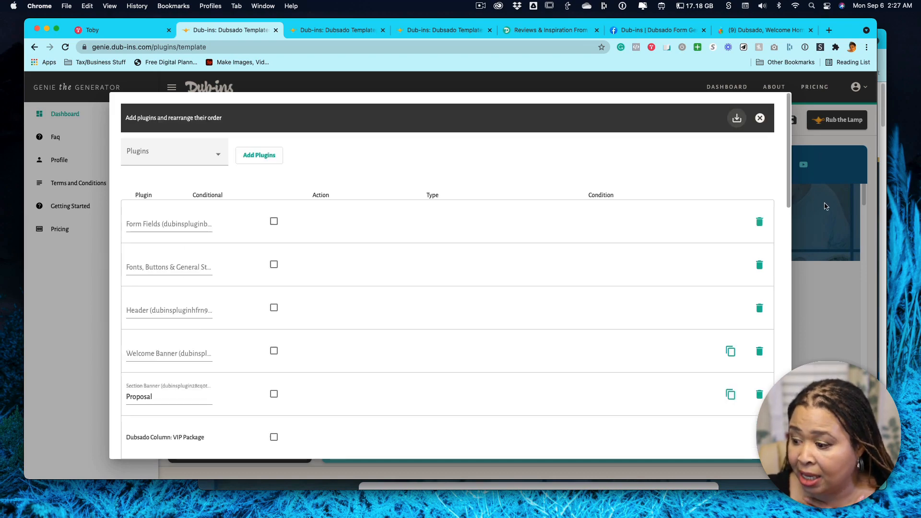
click(759, 119)
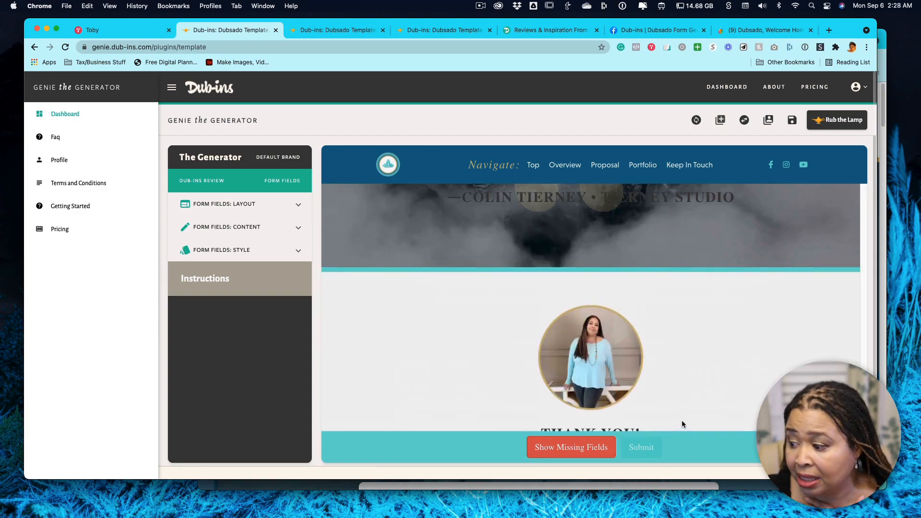
Examine the sections below the preview's footer, and recheck the branding, strategy and fee schedule sections above it.
scroll(681, 422, up, 4)
scroll(688, 417, down, 7)
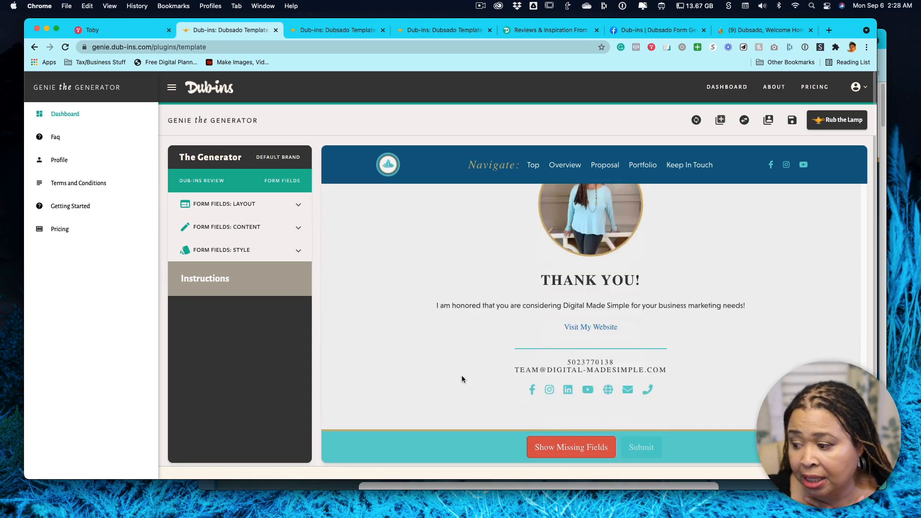
scroll(629, 317, down, 4)
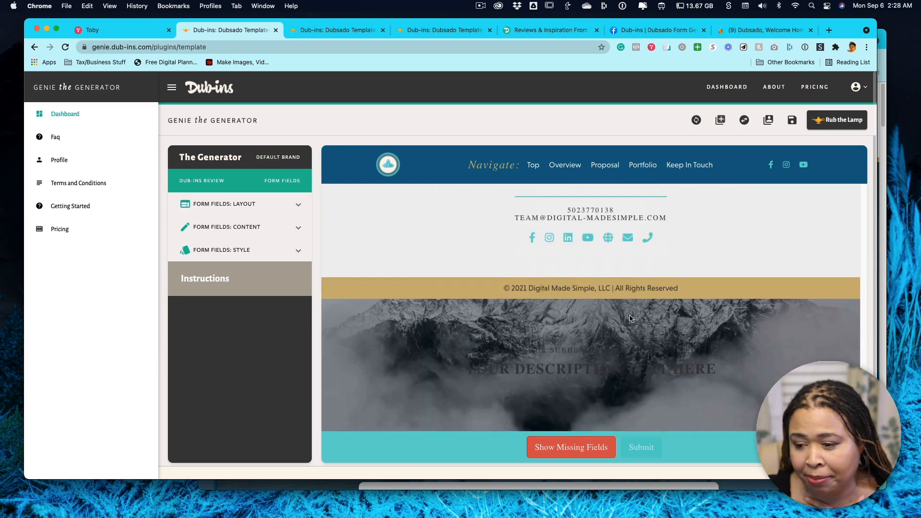
scroll(630, 319, down, 1)
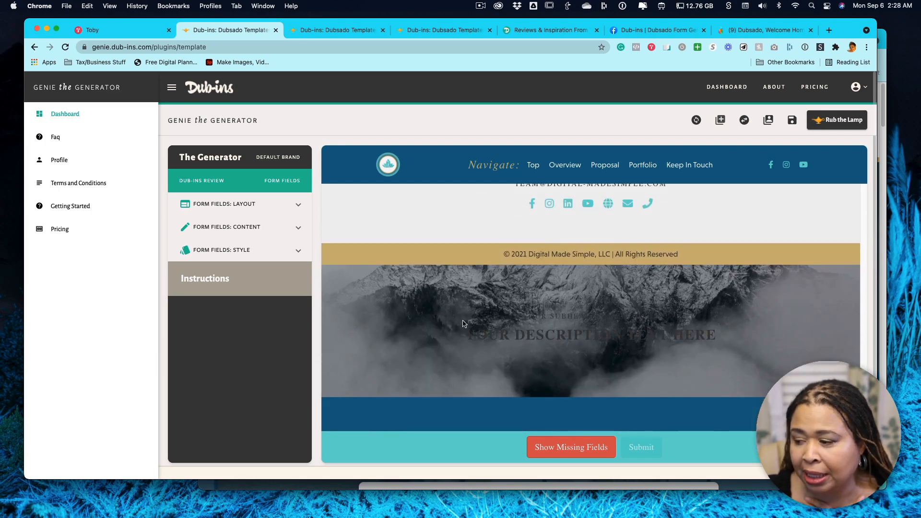
scroll(693, 320, down, 6)
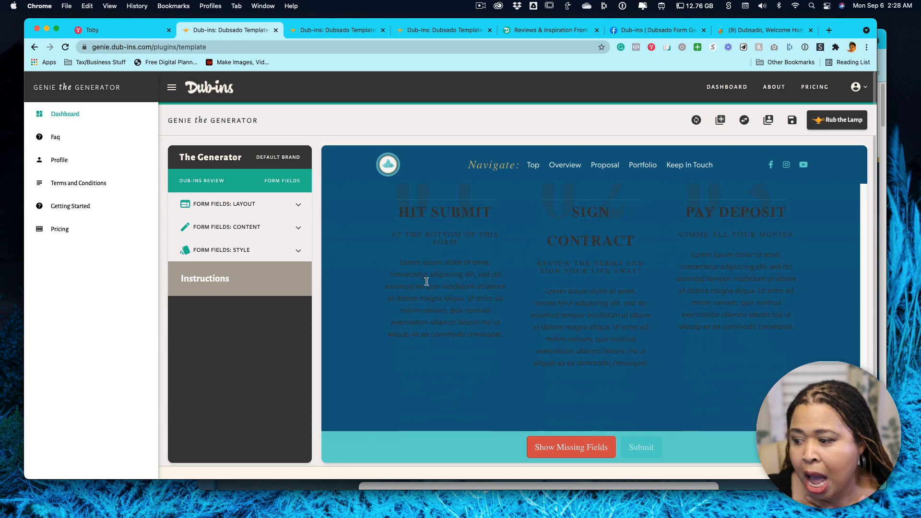
scroll(628, 357, up, 10)
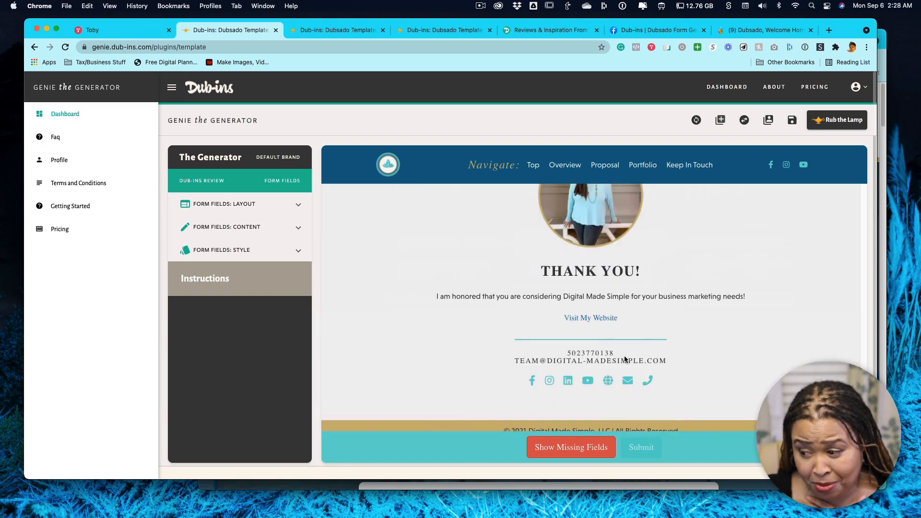
scroll(624, 359, up, 10)
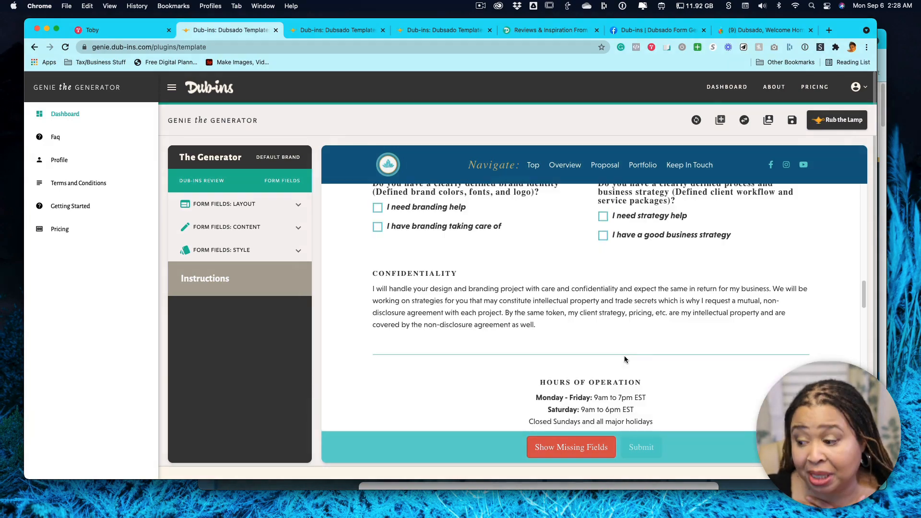
scroll(624, 359, up, 5)
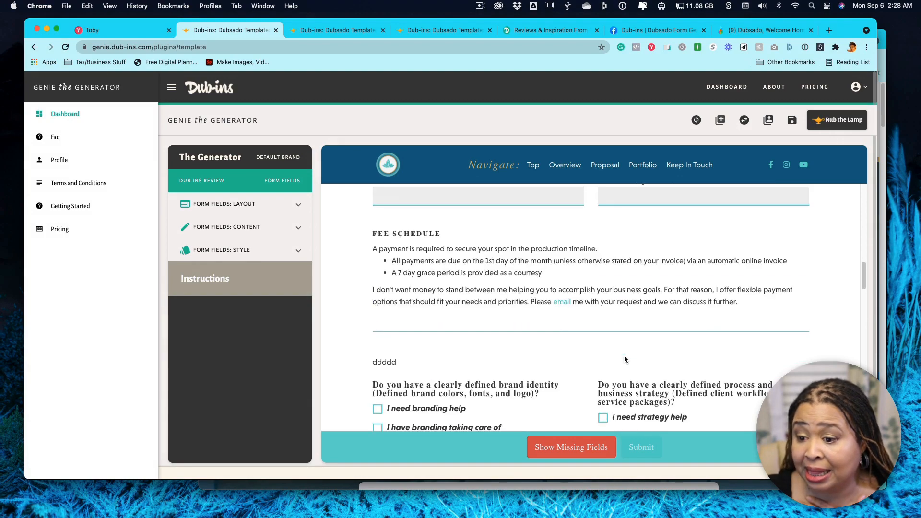
scroll(625, 358, up, 3)
scroll(624, 359, down, 3)
Update the template's Dubsado form ID with the ID copied from the Dubsado form's URL and reconnect to Dubsado.
click(695, 120)
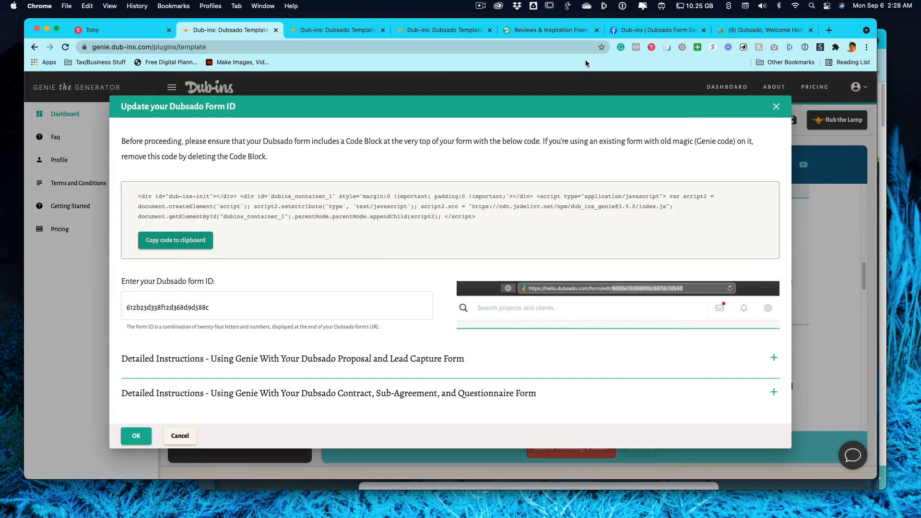
click(758, 29)
key(super+c)
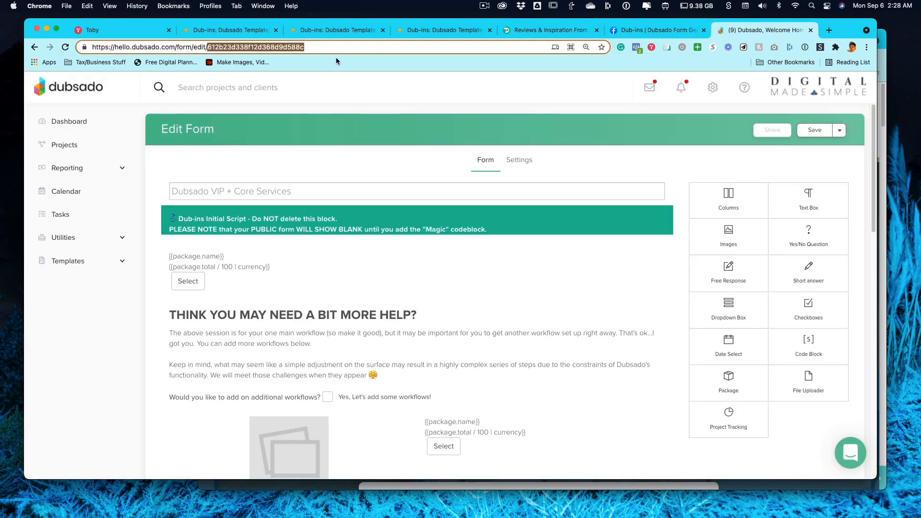
click(255, 26)
double_click(221, 306)
key(super+v)
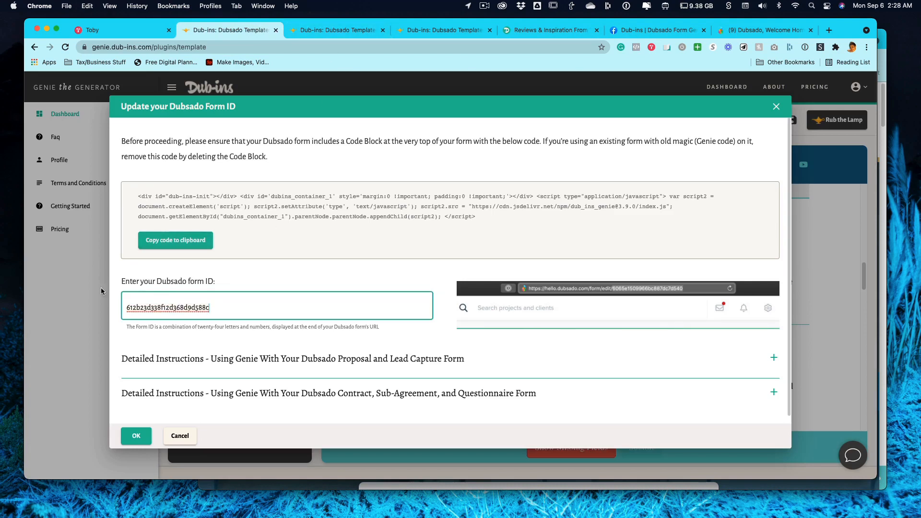
click(217, 410)
click(135, 436)
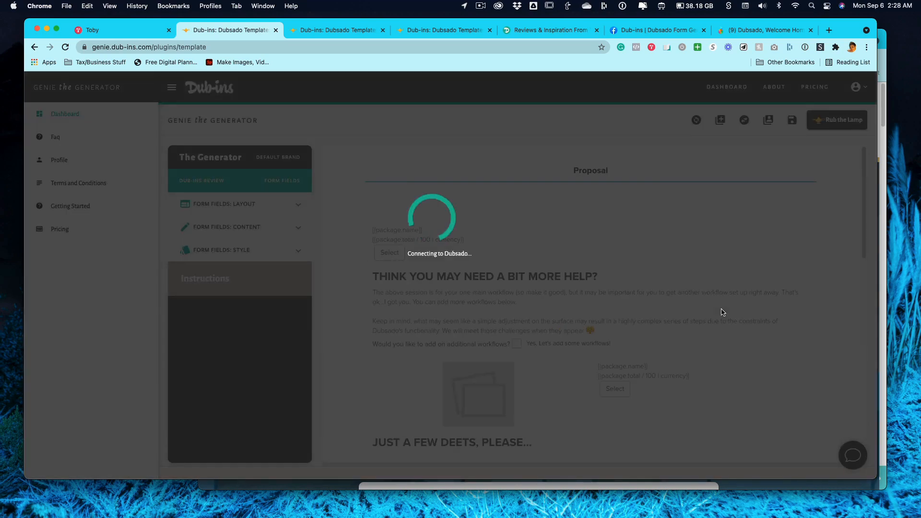
Check the reconnected template preview down to the sections below the footer and save the template.
scroll(721, 312, down, 20)
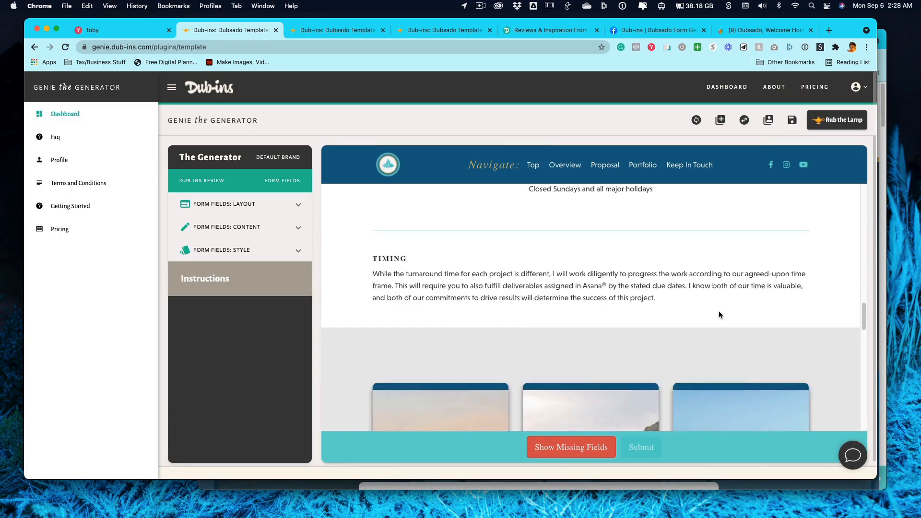
scroll(719, 312, up, 5)
scroll(720, 314, down, 5)
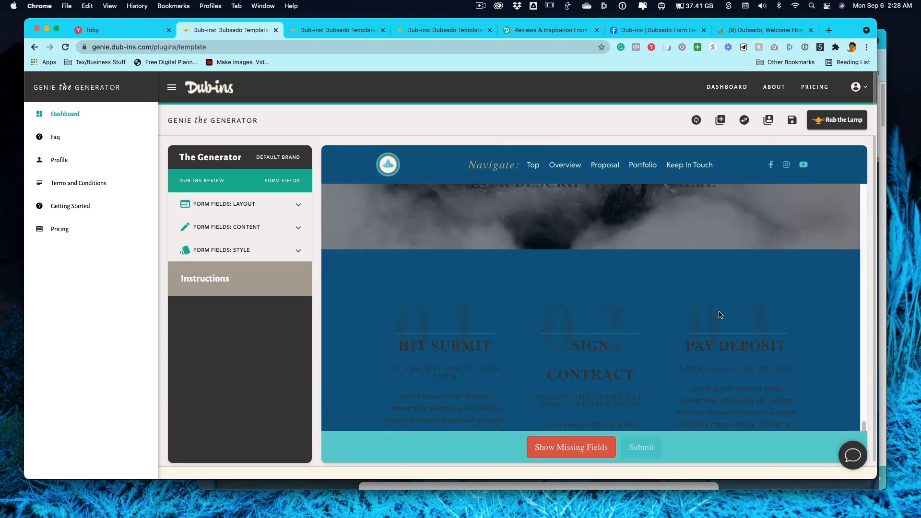
click(793, 123)
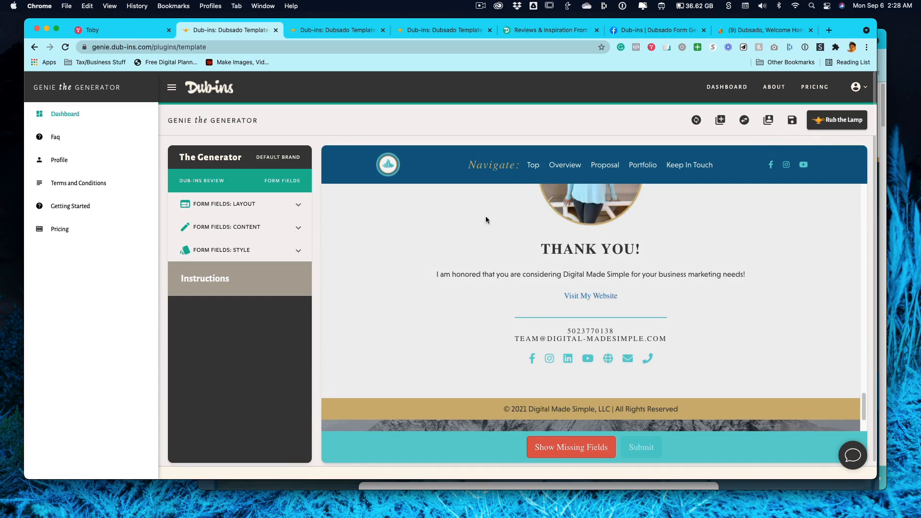
scroll(613, 299, up, 5)
scroll(613, 299, down, 5)
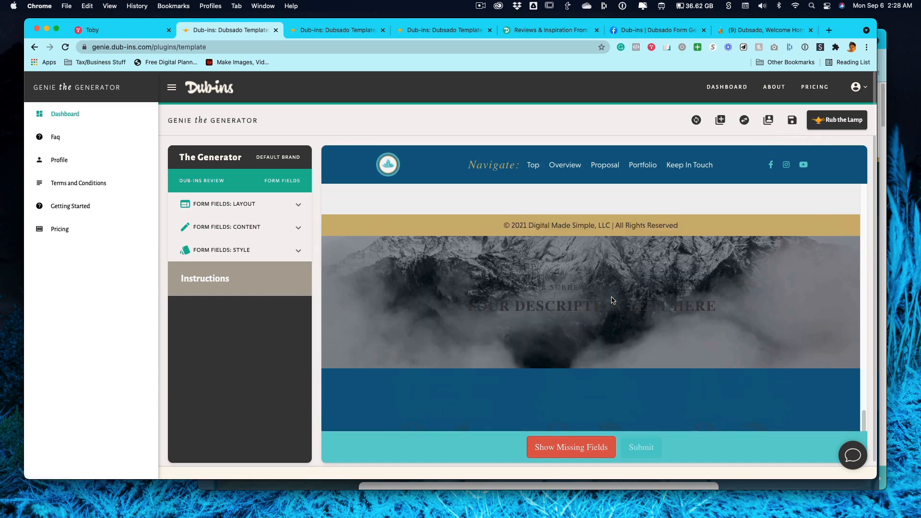
Open and close the template's plugin list, and re-examine the preview's footer, FAQ and portfolio images.
click(722, 121)
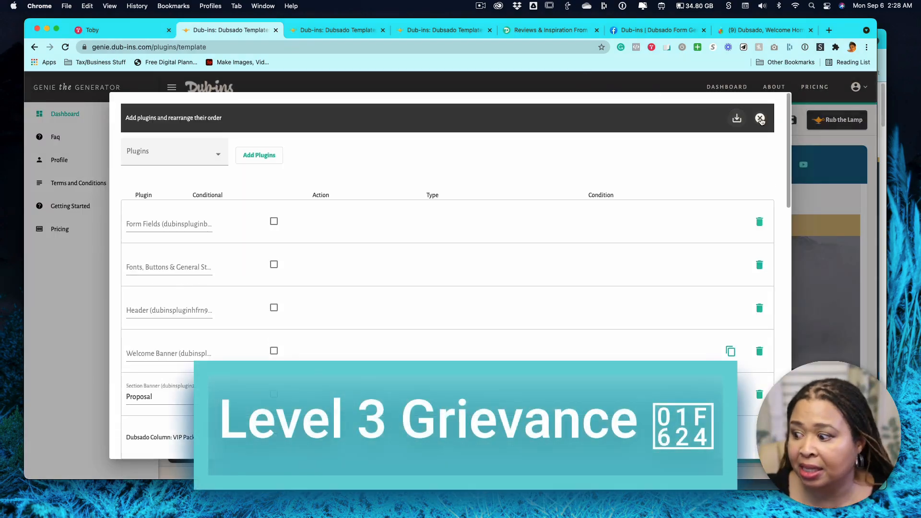
click(761, 118)
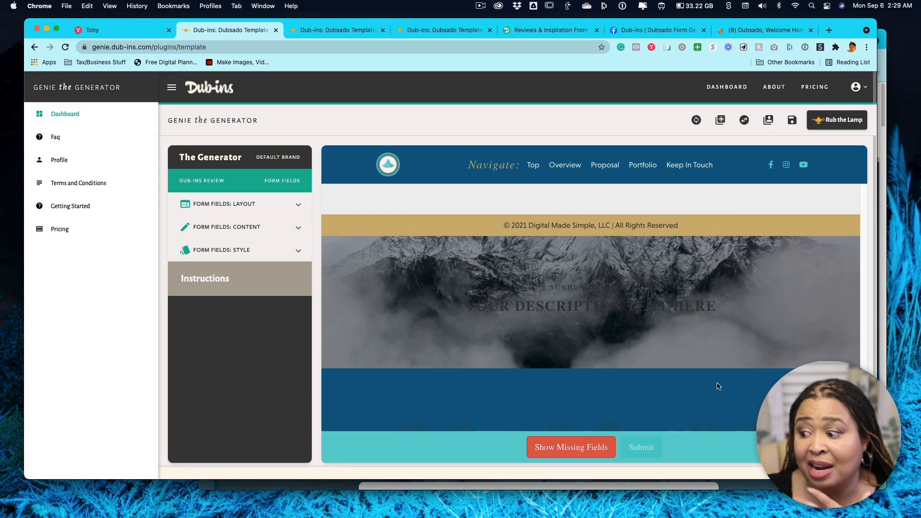
scroll(718, 386, up, 2)
scroll(716, 383, up, 5)
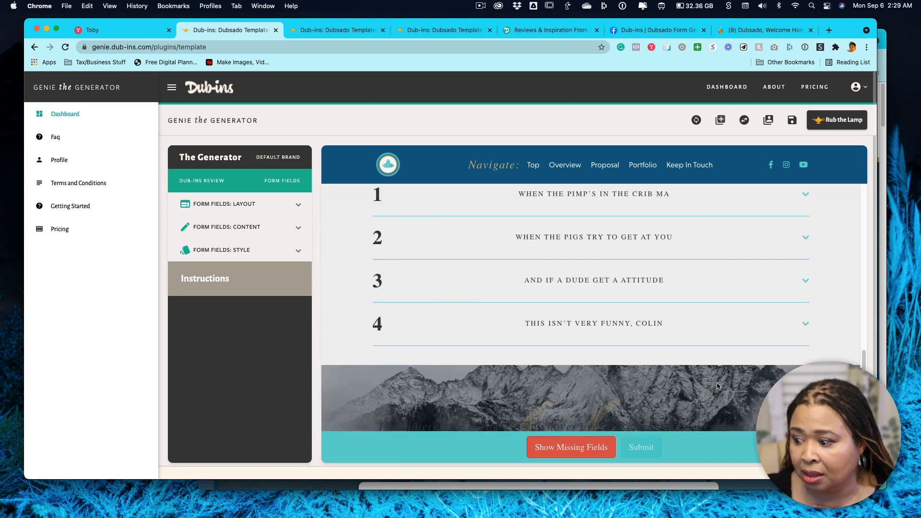
scroll(708, 359, up, 2)
scroll(708, 358, up, 3)
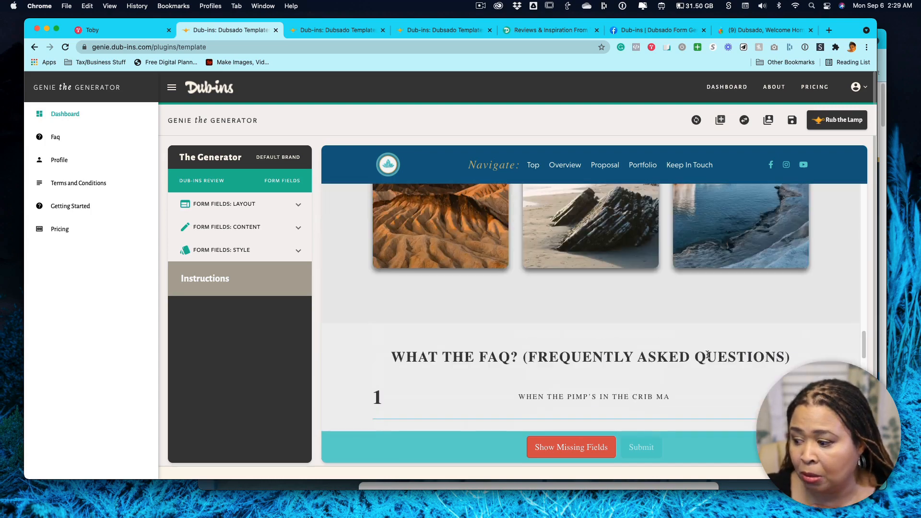
scroll(706, 354, down, 5)
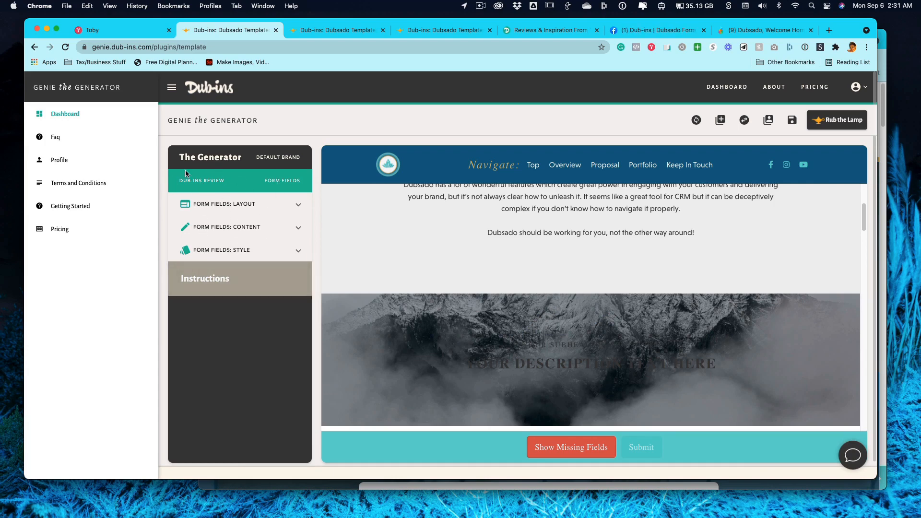
Reopen the plugin list, try reordering the Form Fields and Fonts, Buttons & General Styles rows, and close the list.
click(744, 120)
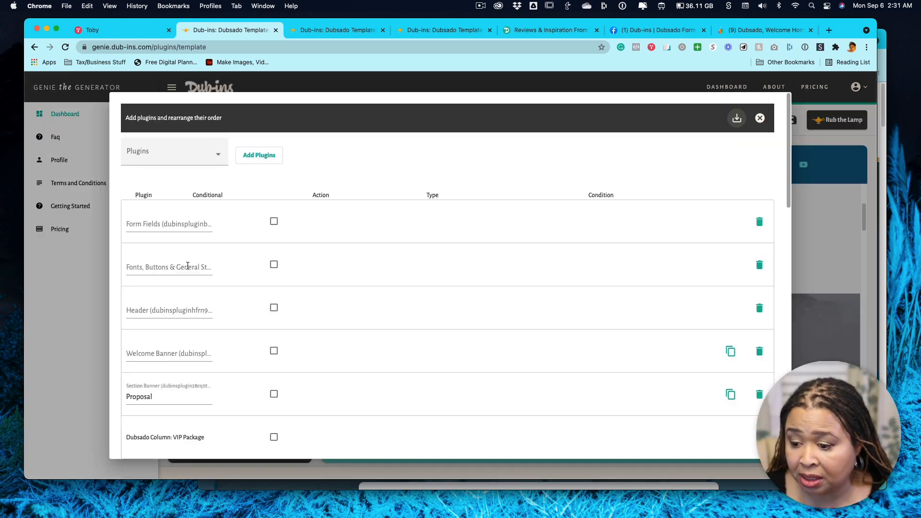
click(204, 266)
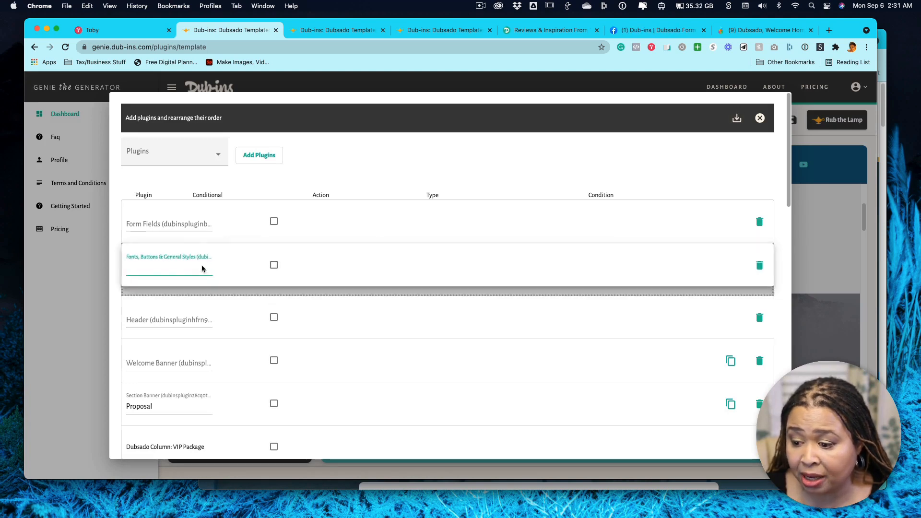
click(185, 220)
click(179, 269)
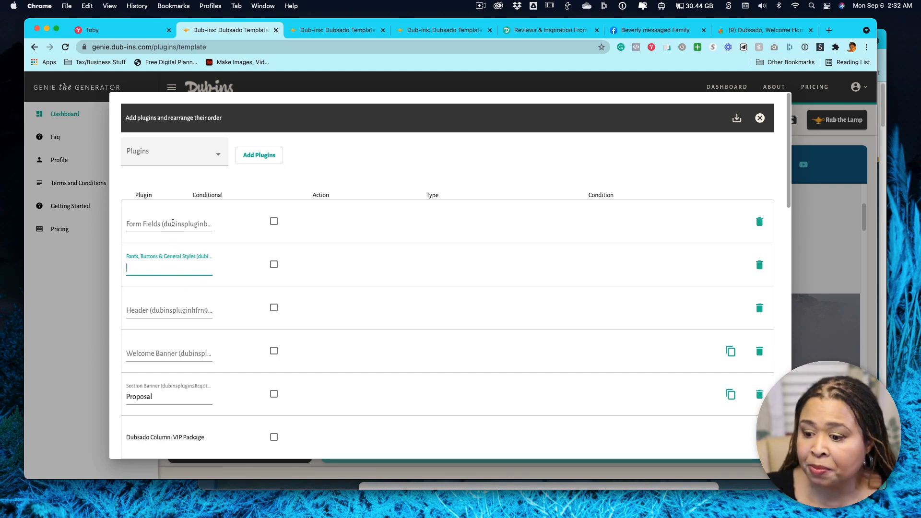
scroll(175, 293, down, 3)
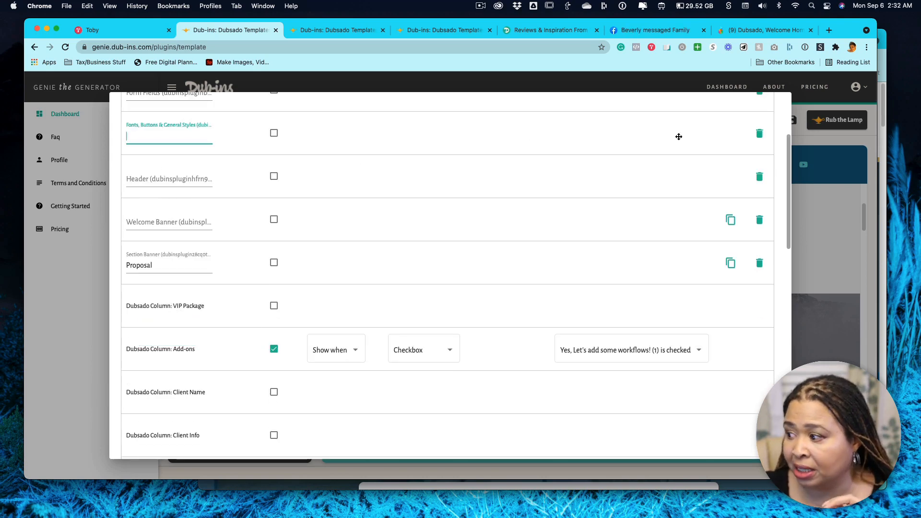
scroll(765, 192, up, 3)
click(757, 117)
Examine the template preview from the welcome banner through the navigation bar to the sections beneath it.
scroll(597, 293, up, 10)
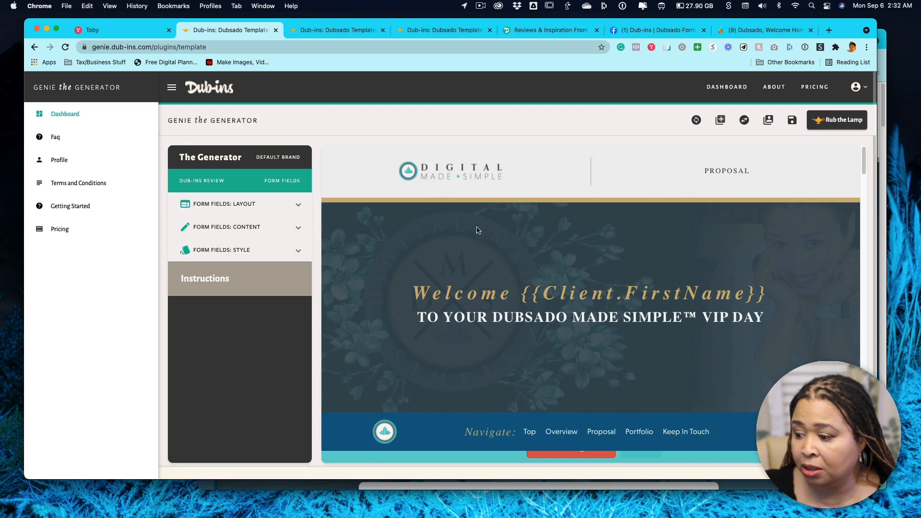
scroll(648, 312, down, 3)
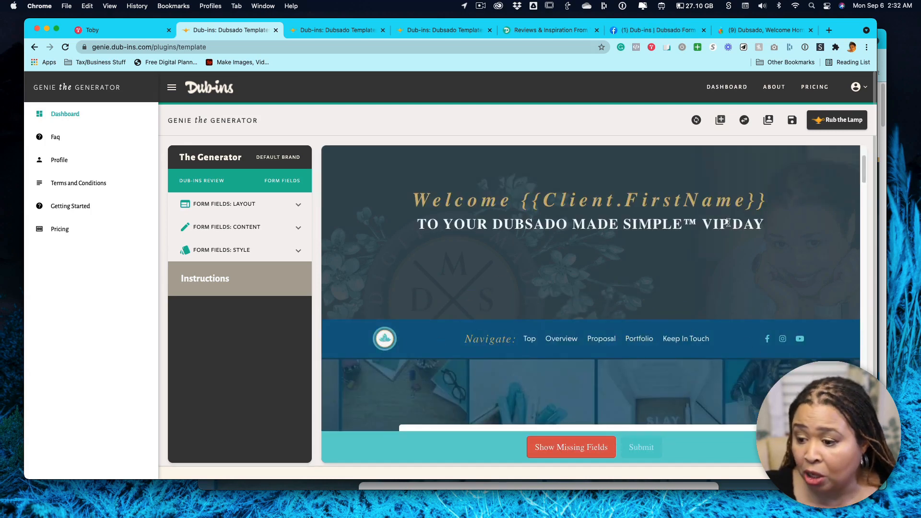
scroll(619, 324, down, 4)
scroll(754, 347, down, 2)
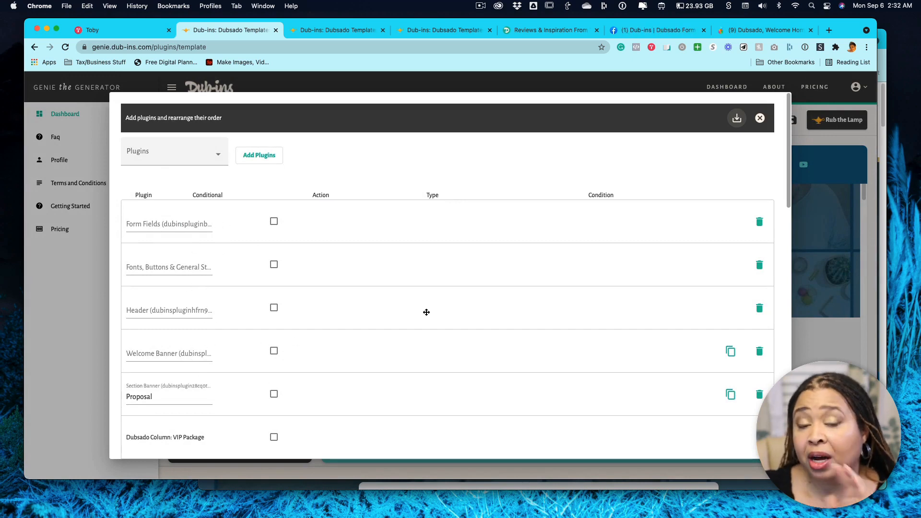
Compare the Dubsado columns in the plugin list with the Dubsado VIP + Core Services form in Dubsado, and return to the list.
scroll(427, 312, down, 3)
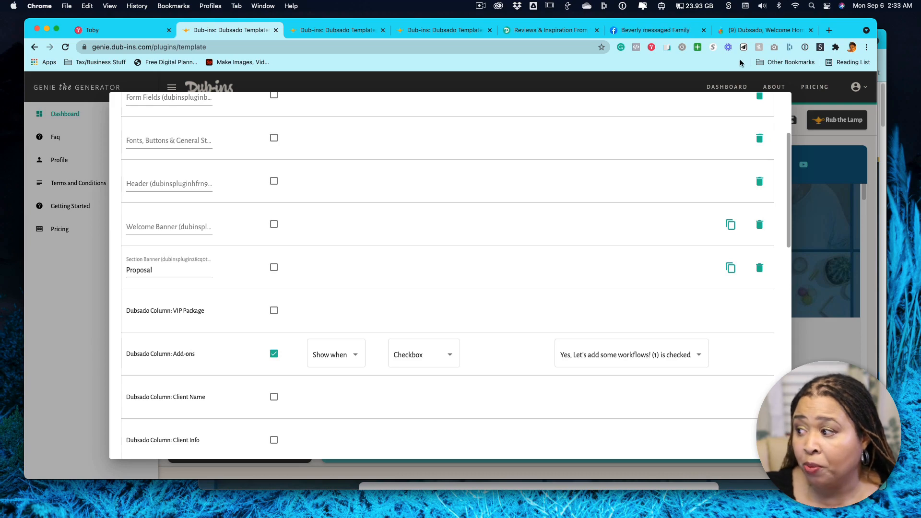
click(753, 29)
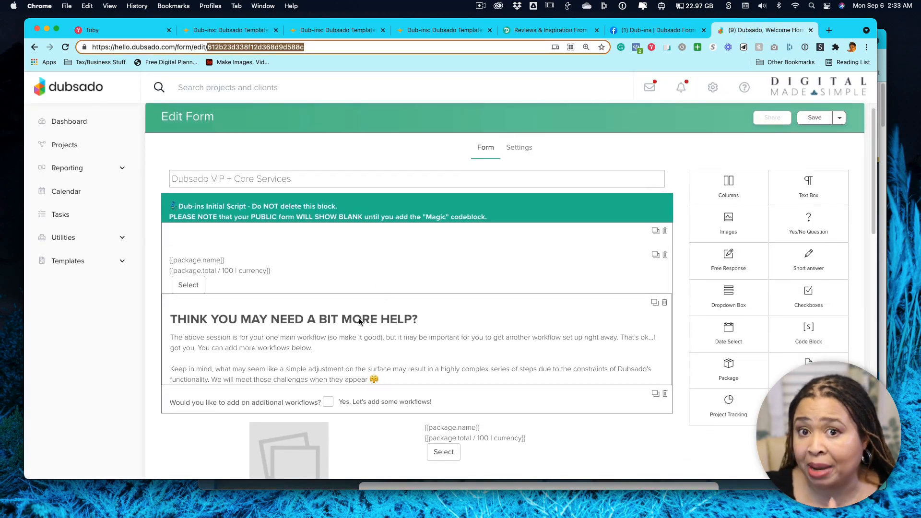
click(327, 30)
click(225, 30)
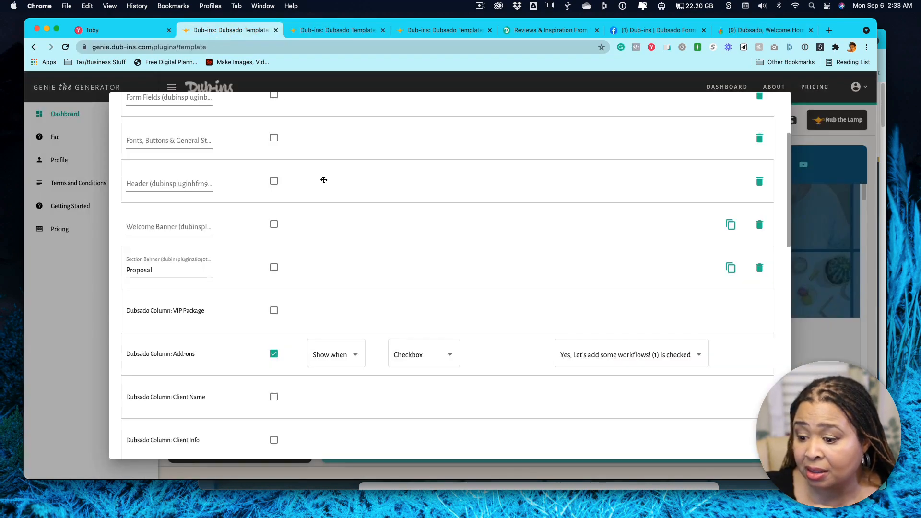
Try to move the Add Core Services Dubsado column within the plugin list.
scroll(239, 286, down, 5)
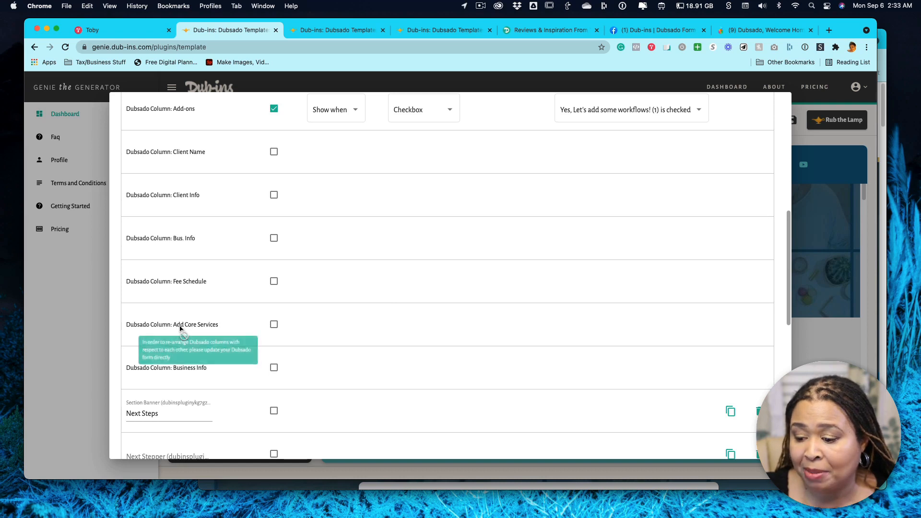
scroll(196, 334, down, 2)
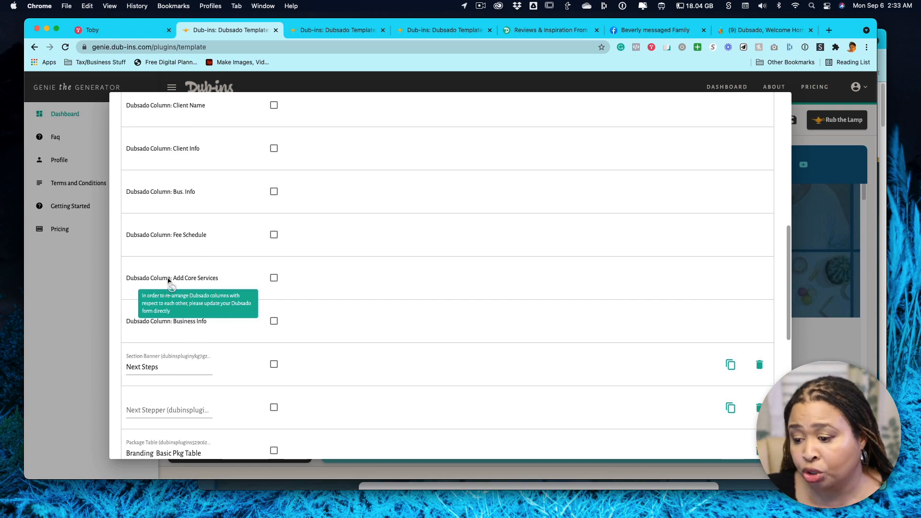
mouse_move(184, 280)
mouse_down()
mouse_move(184, 269)
mouse_move(177, 290)
mouse_move(186, 281)
mouse_up()
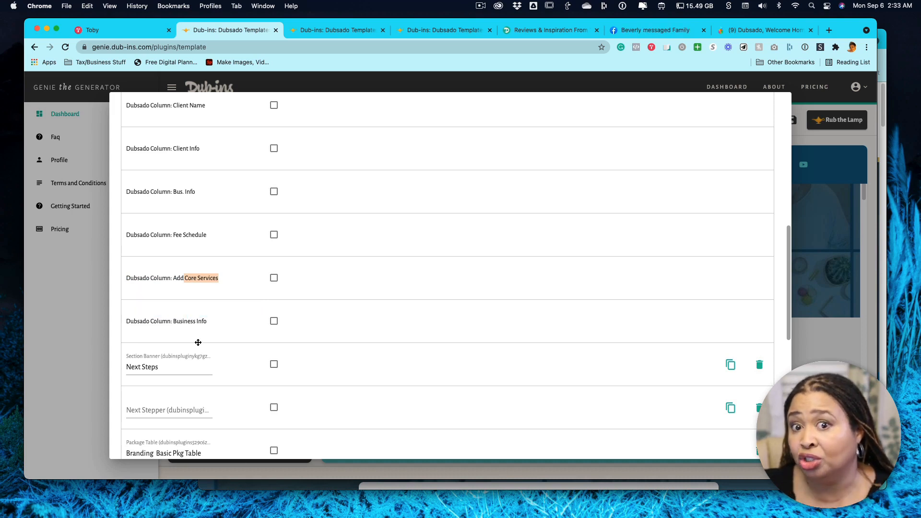
scroll(204, 342, down, 3)
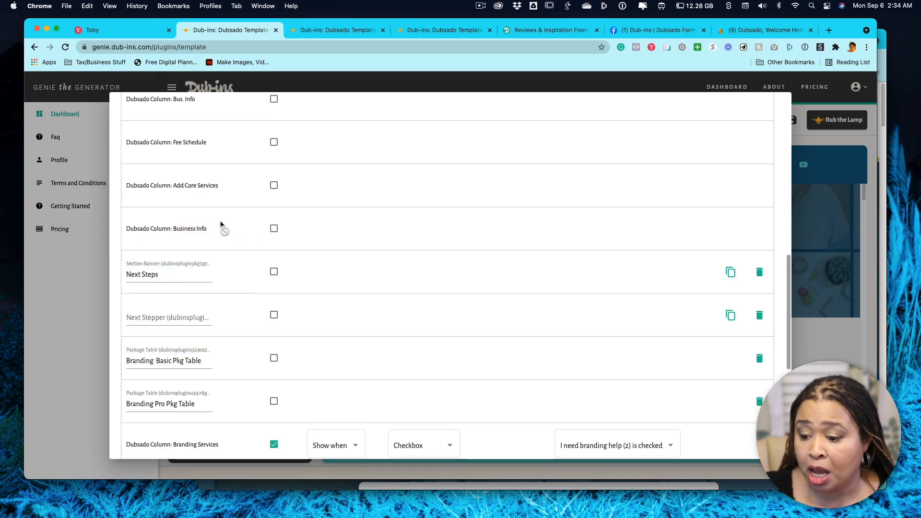
Move the Branding Basic Pkg Table above the Business Info column and the Branding Pro Pkg Table directly below that column.
drag(177, 355, 174, 235)
drag(171, 404, 175, 314)
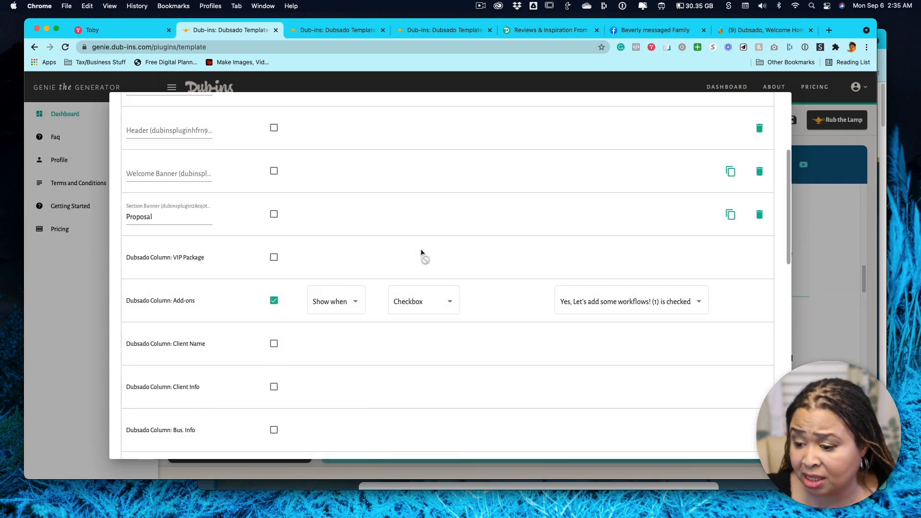
Return the Branding Basic and Branding Pro package tables to their places between Next Stepper and the Branding Services column.
scroll(422, 251, down, 10)
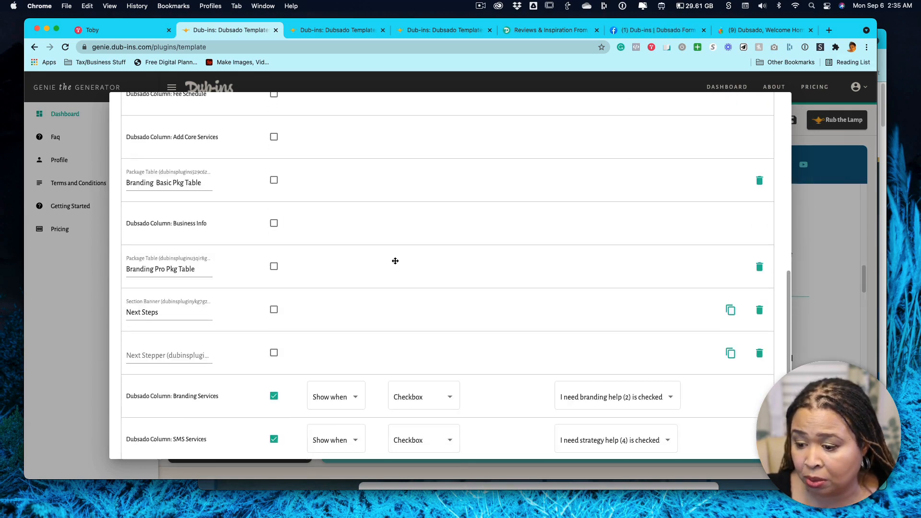
scroll(394, 259, down, 3)
drag(179, 122, 226, 232)
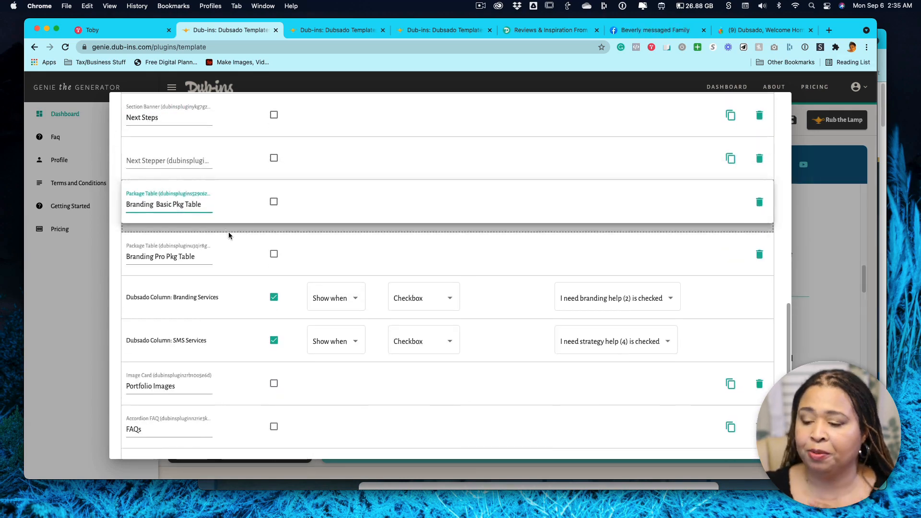
scroll(273, 266, down, 15)
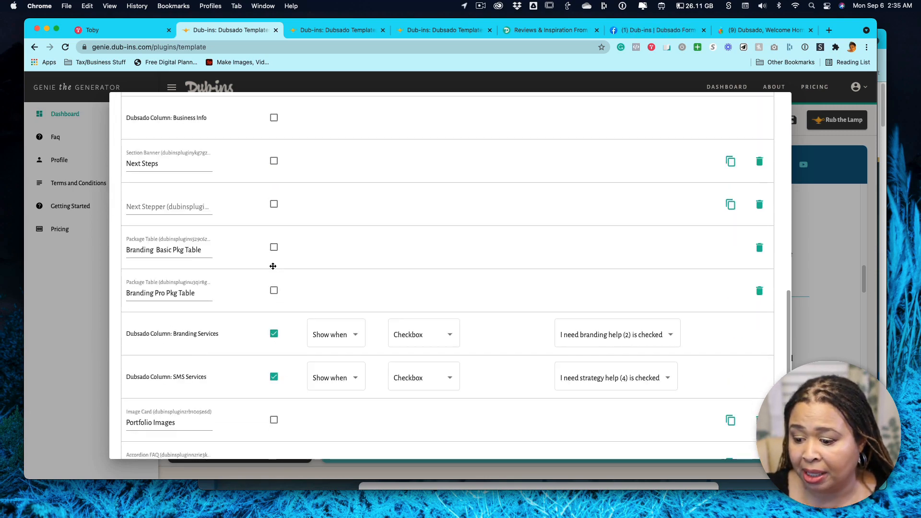
Review the plugin order at the start of the list, from Form Fields to the Add-ons column.
scroll(273, 266, up, 10)
drag(186, 221, 203, 257)
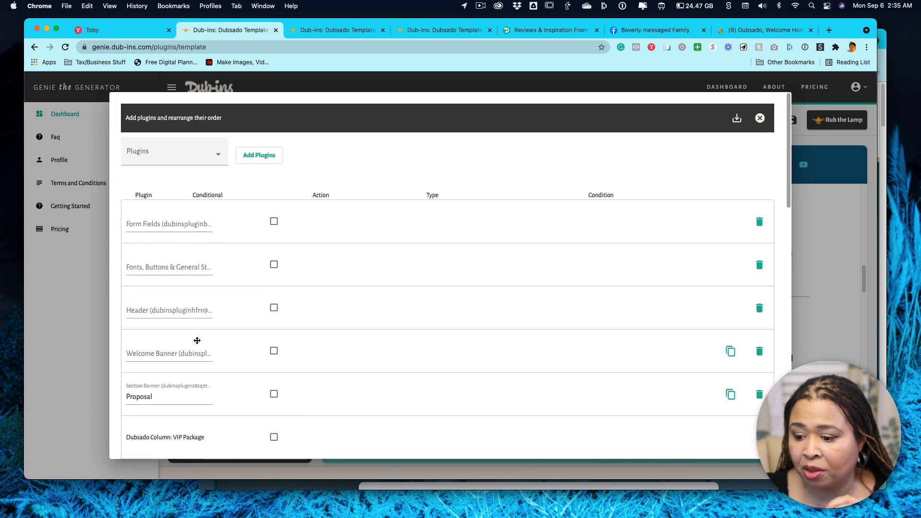
scroll(197, 341, down, 7)
scroll(197, 343, up, 7)
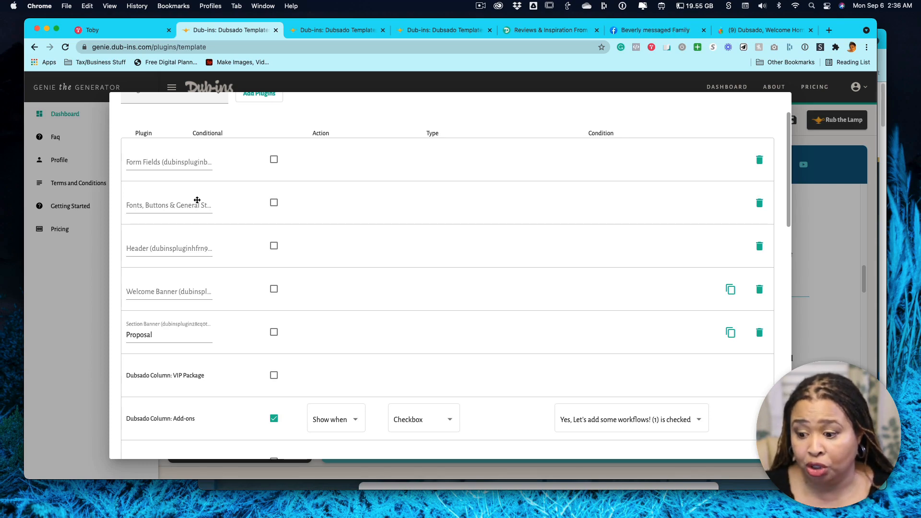
scroll(341, 346, up, 3)
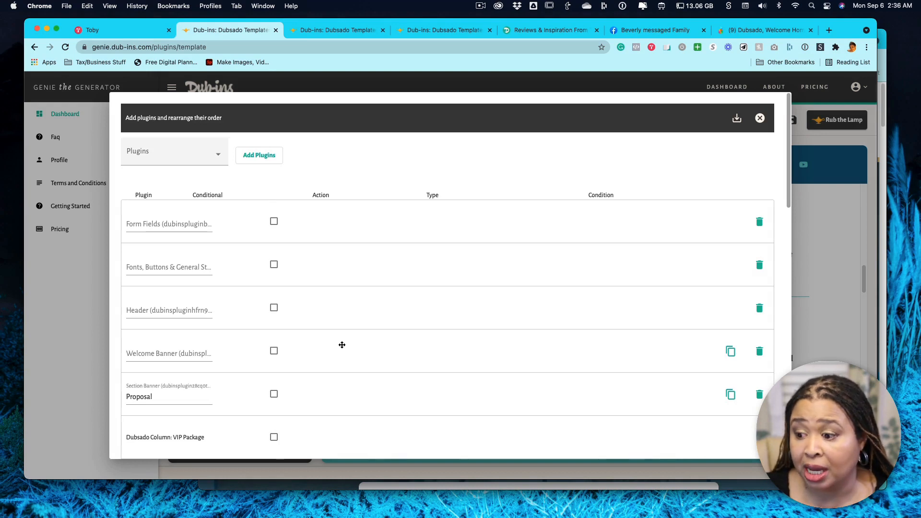
Make the Welcome Banner conditional with Hide when and the Package type, and view the available package conditions.
scroll(341, 344, down, 3)
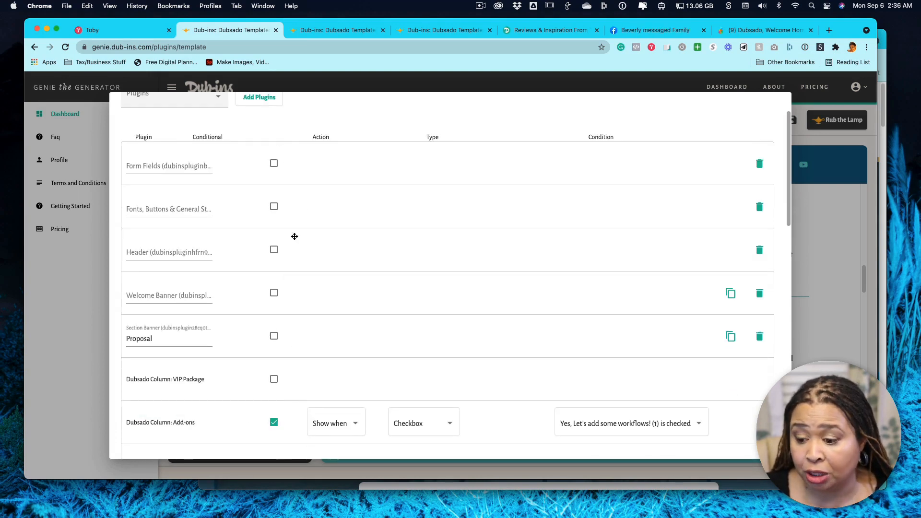
scroll(333, 331, down, 1)
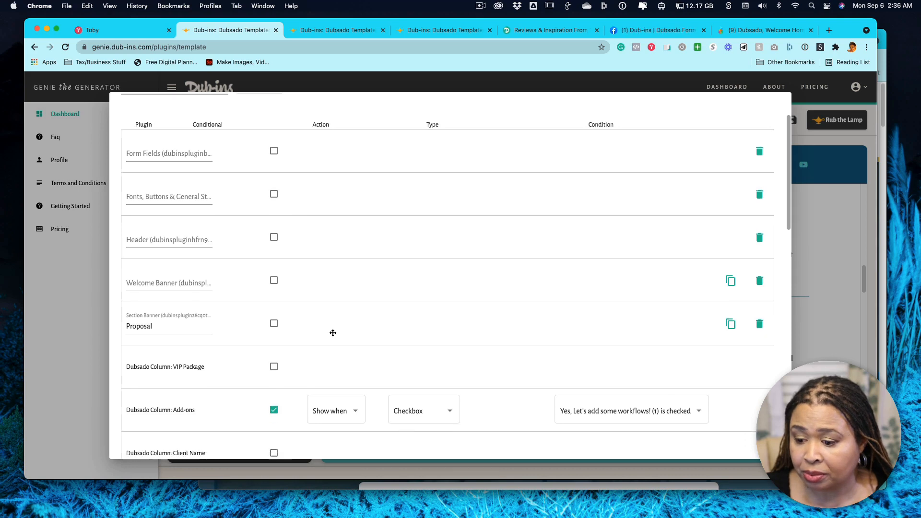
click(273, 280)
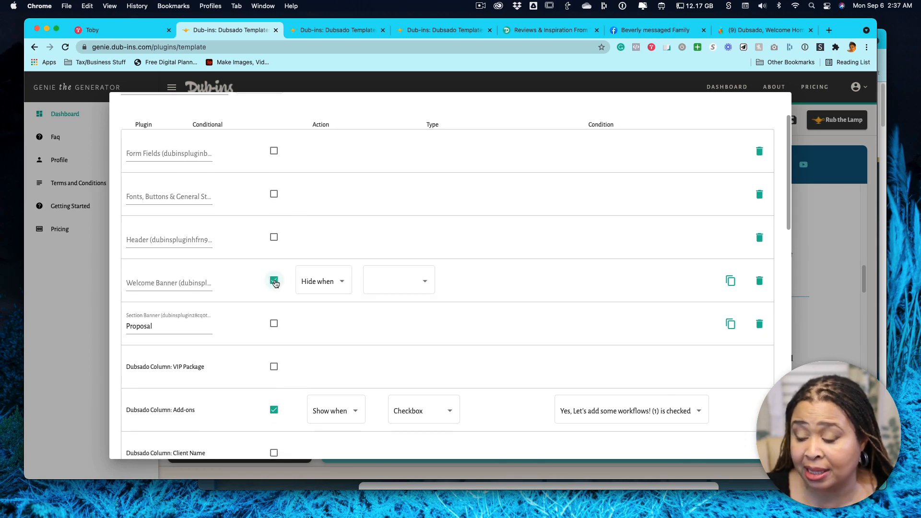
click(329, 285)
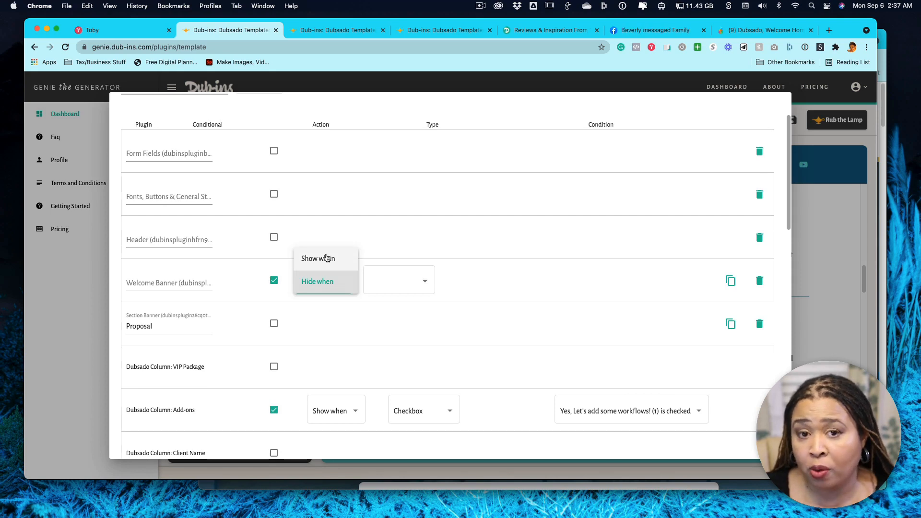
click(426, 283)
click(425, 283)
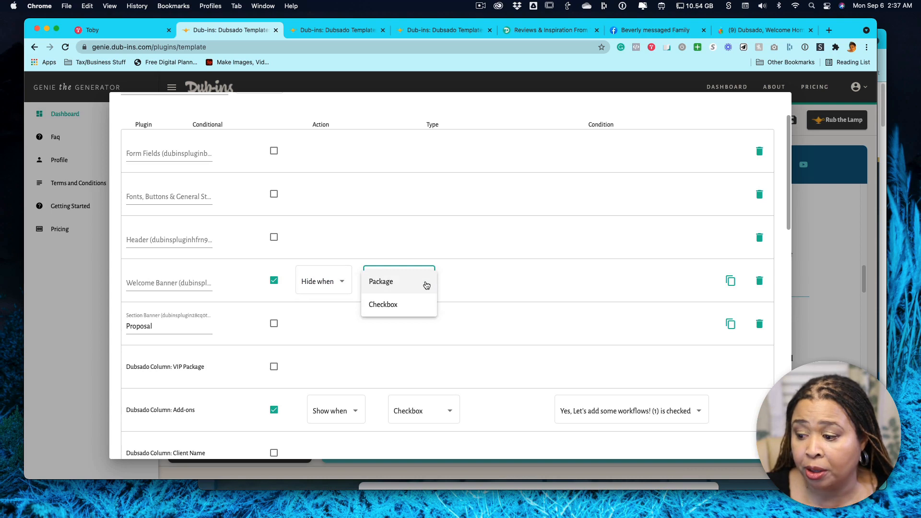
click(391, 284)
click(536, 283)
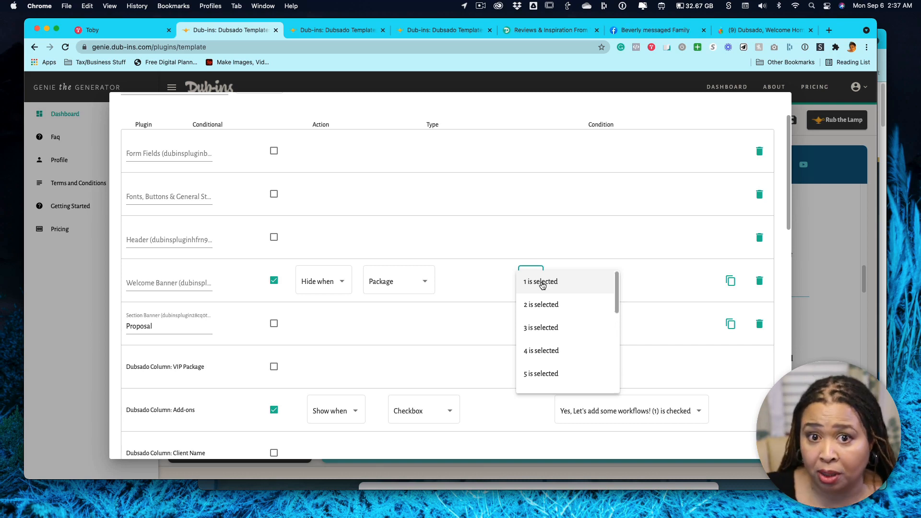
click(476, 269)
Change the Welcome Banner's condition type to Checkbox and compare the offered conditions with the checkboxes in the Dubsado form.
click(415, 287)
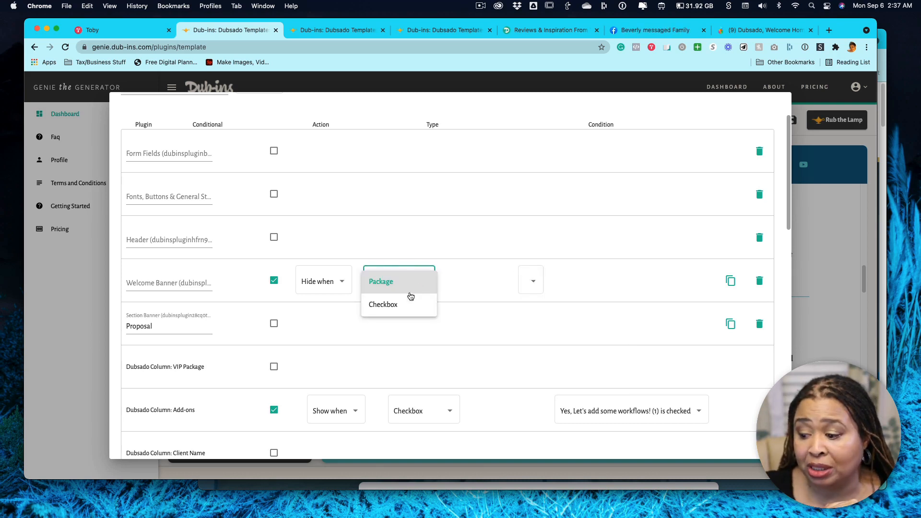
click(398, 304)
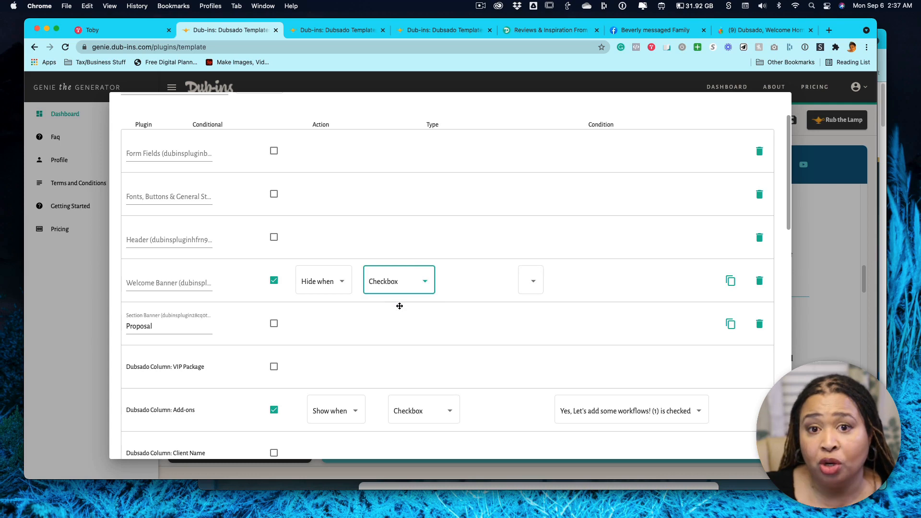
click(533, 283)
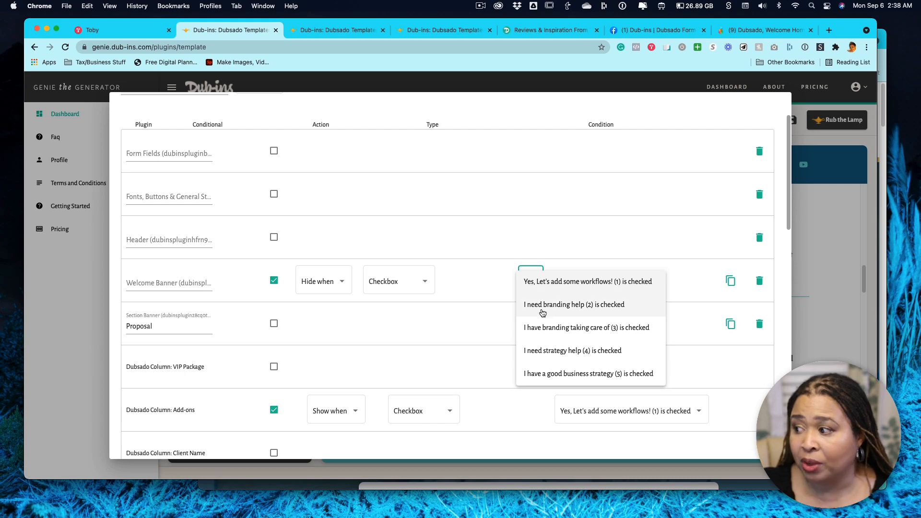
click(759, 30)
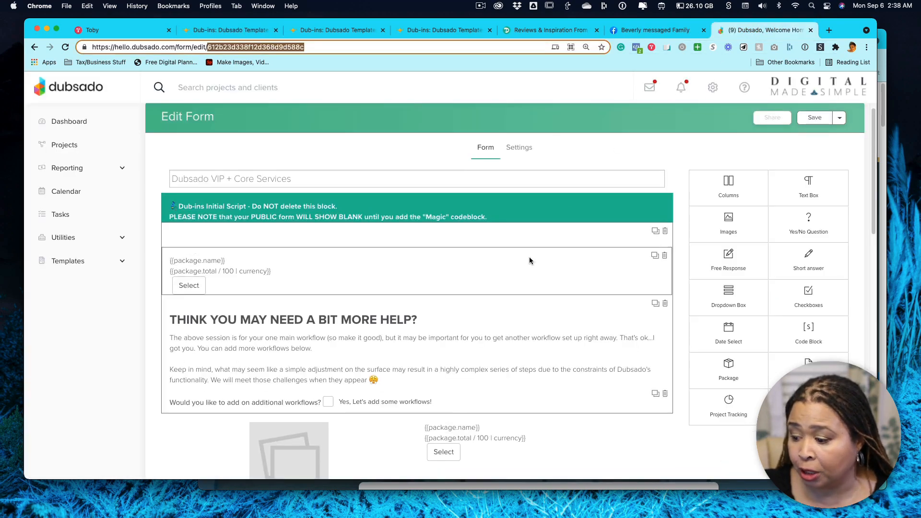
scroll(529, 257, down, 5)
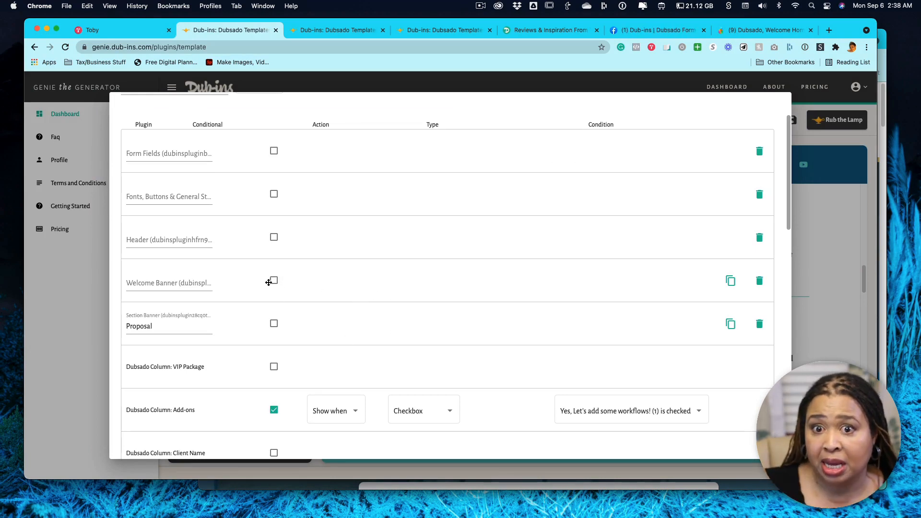
Look through the template's plugin list and duplicate the Welcome Banner plugin.
scroll(436, 330, down, 10)
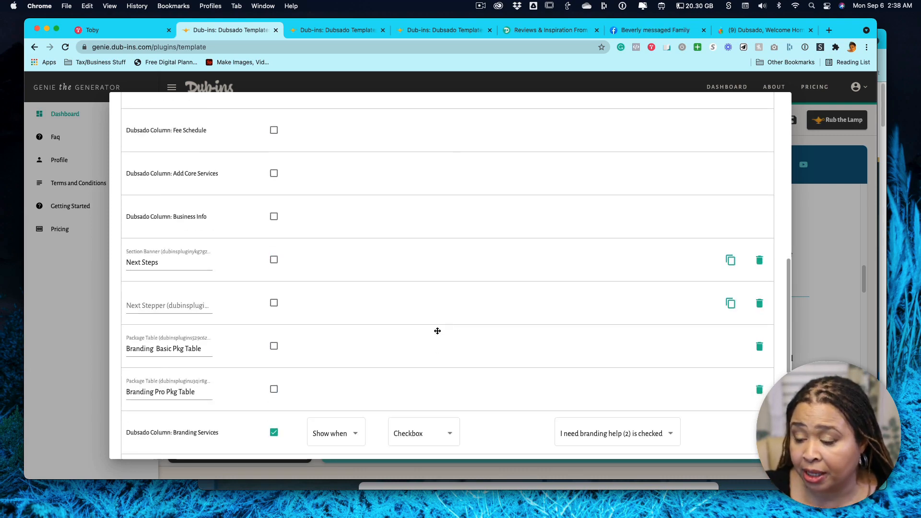
scroll(437, 330, up, 12)
scroll(446, 330, down, 3)
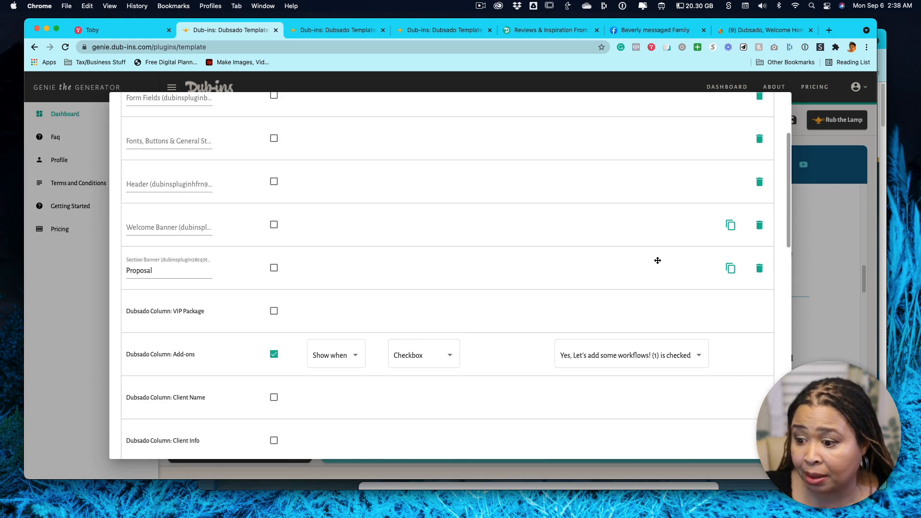
click(729, 225)
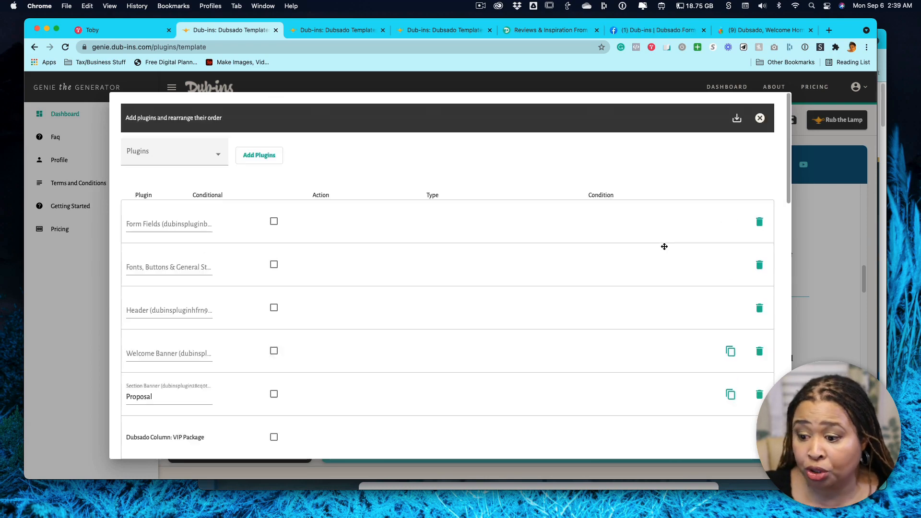
scroll(662, 247, down, 15)
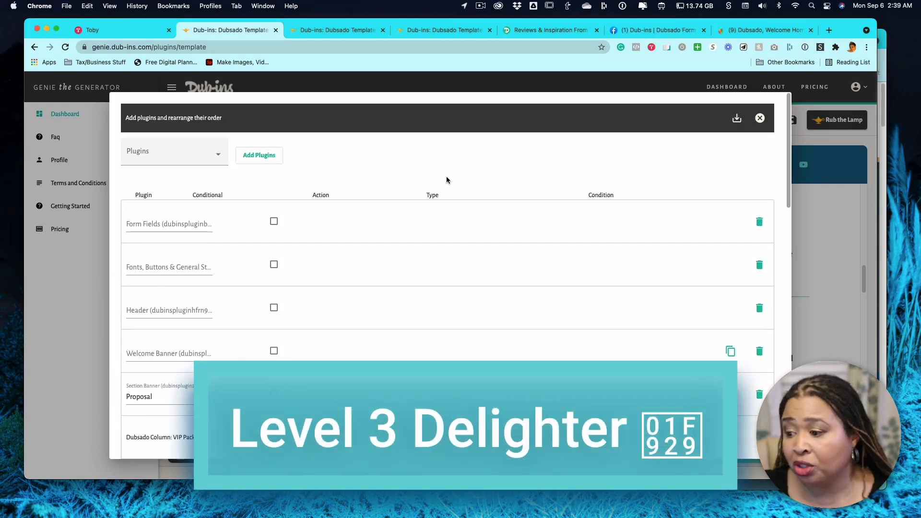
Browse the plugins available for adding to the template, and save the plugin arrangement without adding any.
click(219, 154)
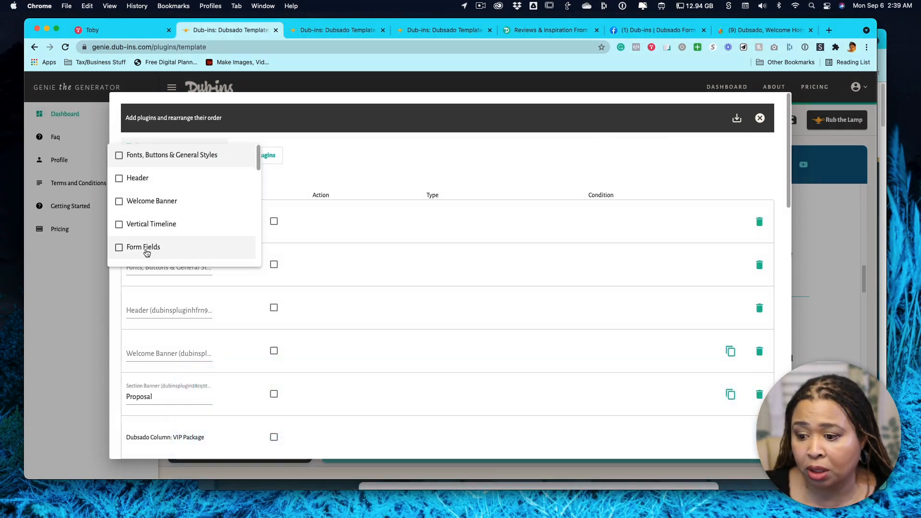
scroll(148, 251, down, 3)
scroll(177, 251, down, 5)
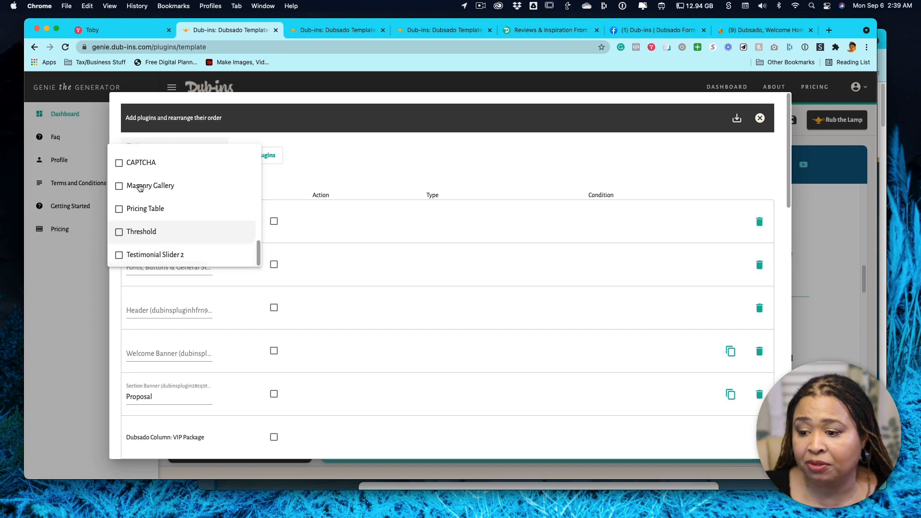
click(383, 164)
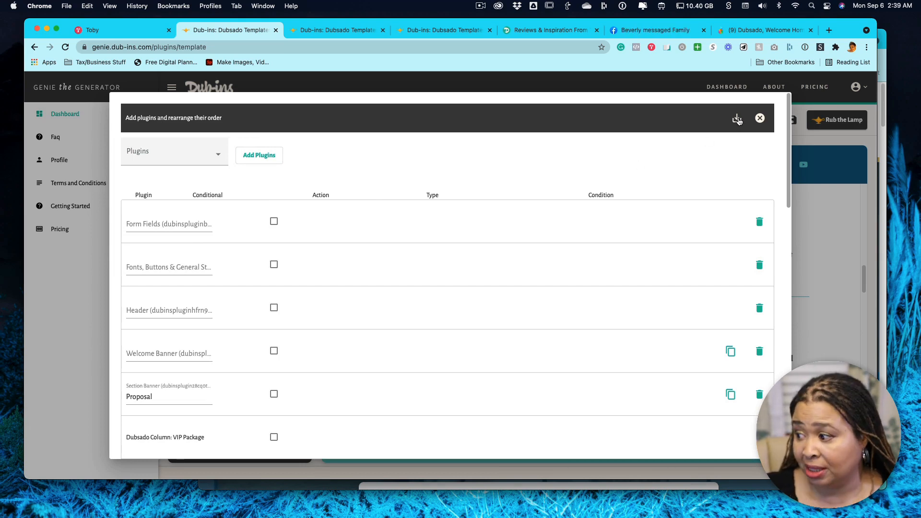
click(738, 121)
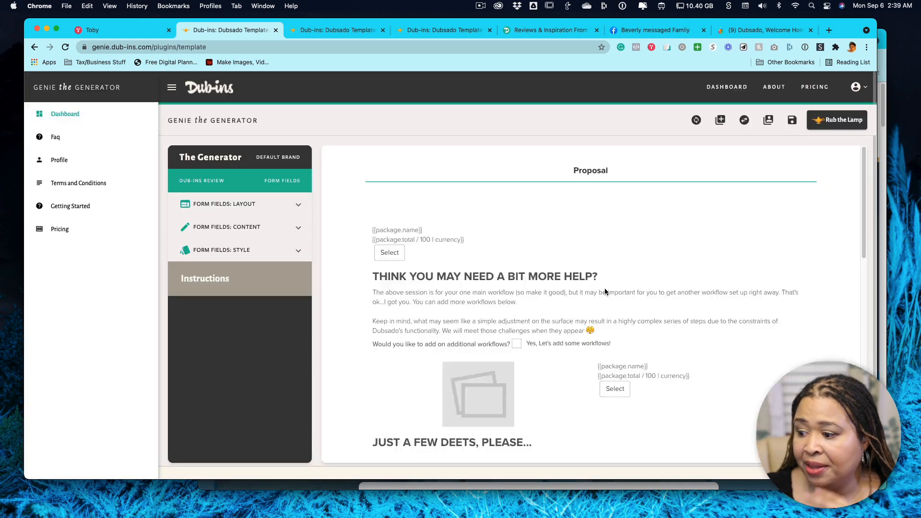
Review the template preview, examining the proposal section, the introduction card and the welcome header.
scroll(599, 297, down, 10)
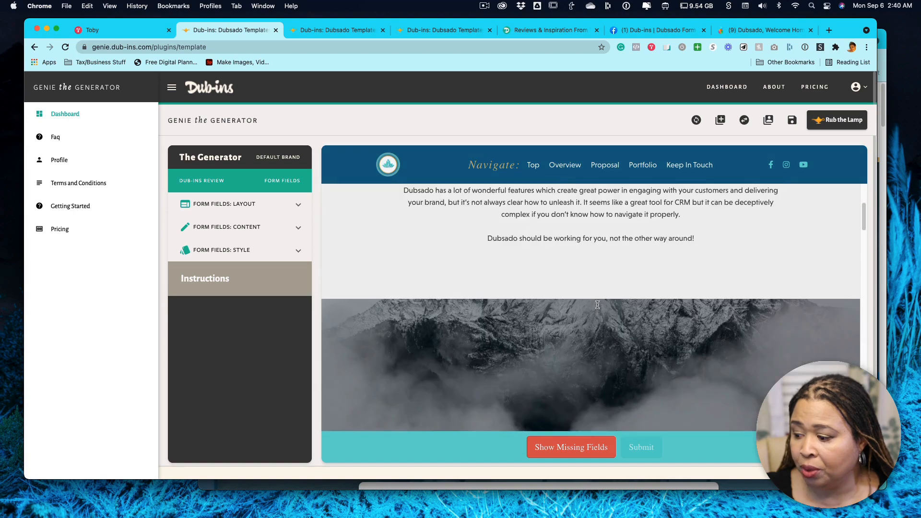
scroll(597, 304, down, 5)
scroll(594, 306, up, 12)
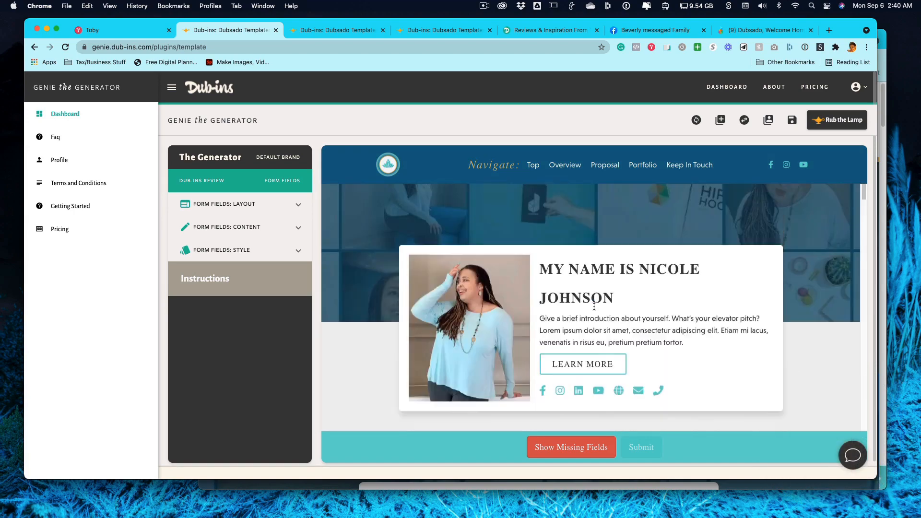
scroll(593, 306, up, 4)
scroll(565, 274, up, 4)
scroll(565, 275, down, 4)
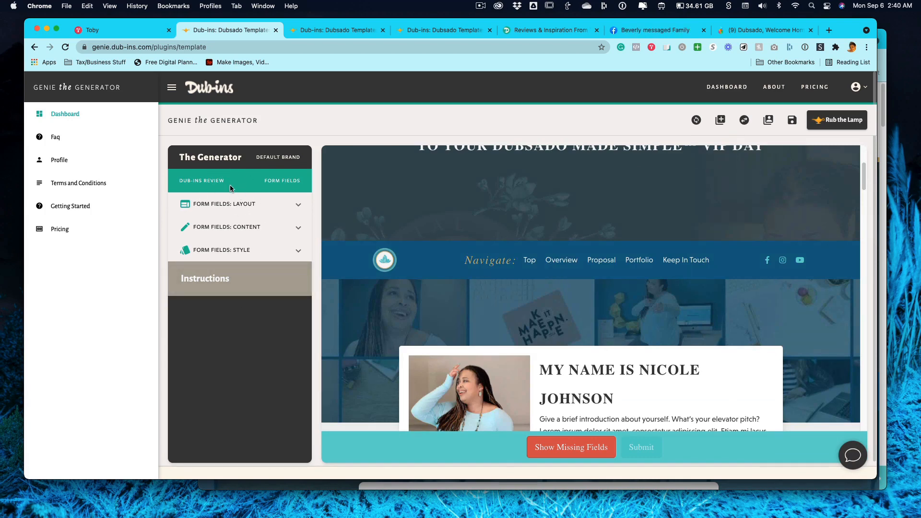
scroll(388, 292, down, 4)
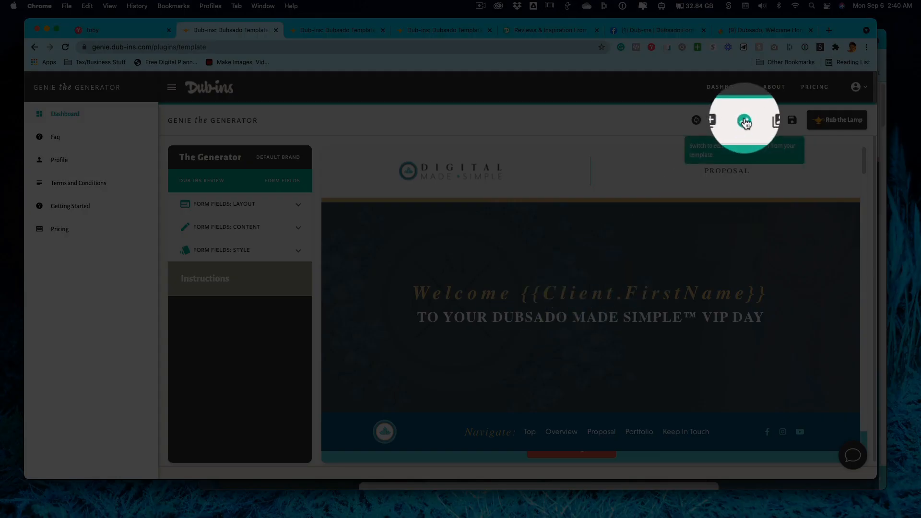
Switch the generator to editing the template's Welcome Banner plugin.
click(745, 122)
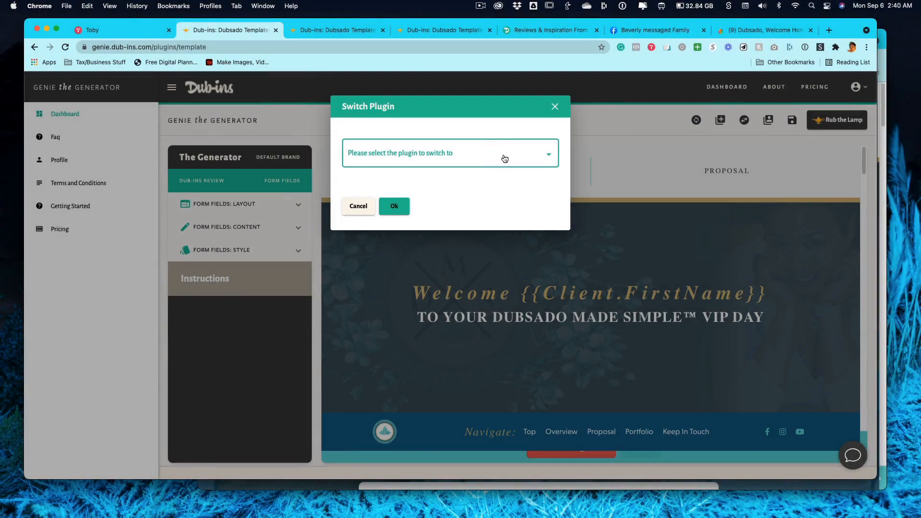
click(505, 159)
click(374, 223)
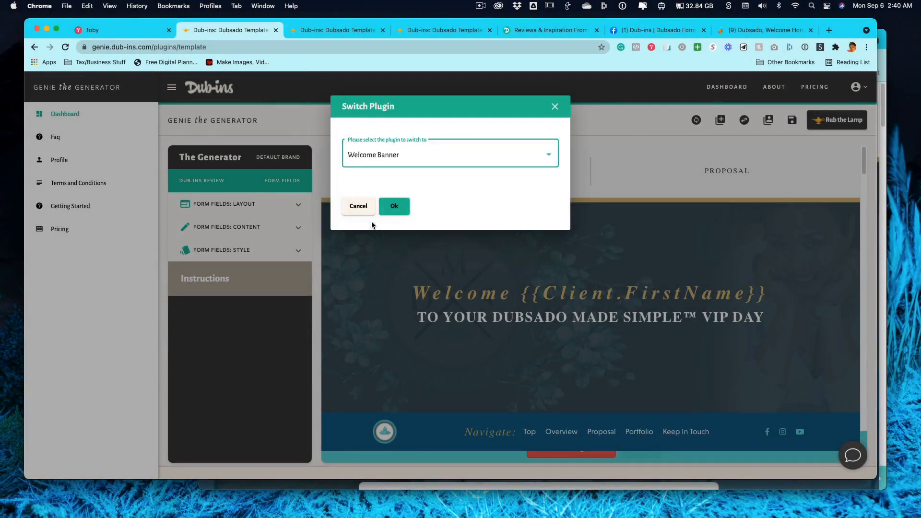
click(394, 206)
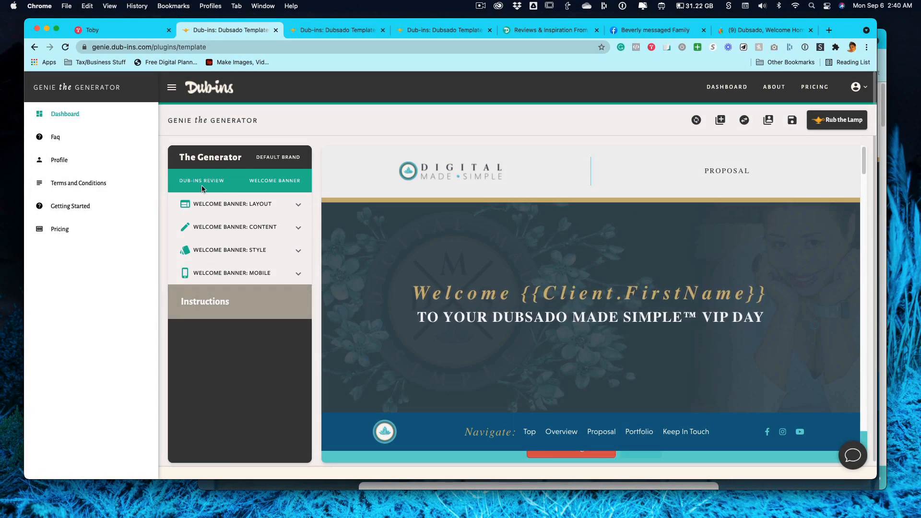
Examine the Welcome Banner's layout options, including its display toggles, card margin and card corner radius.
click(287, 206)
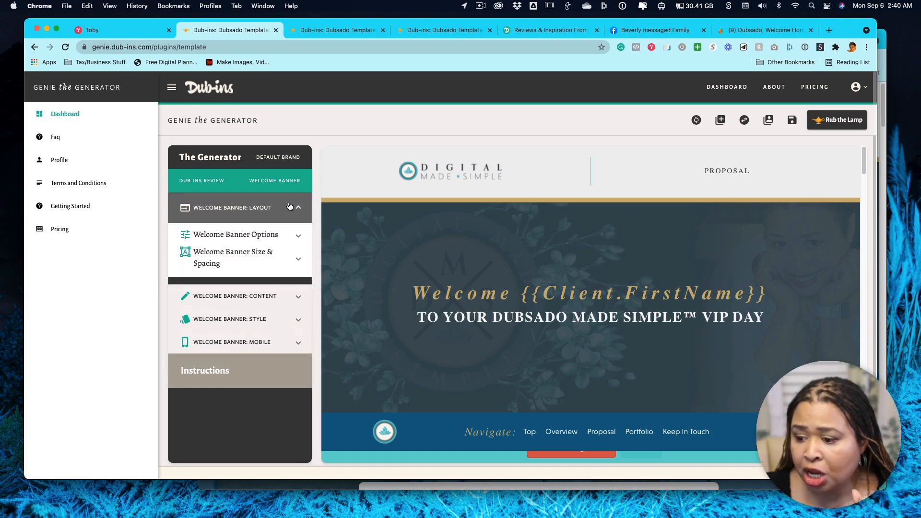
click(258, 235)
scroll(258, 237, down, 3)
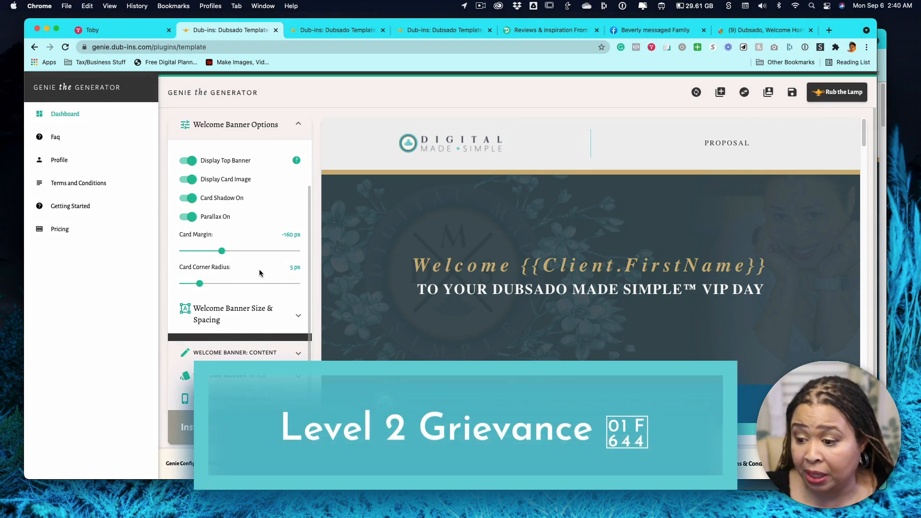
scroll(259, 269, up, 3)
click(299, 238)
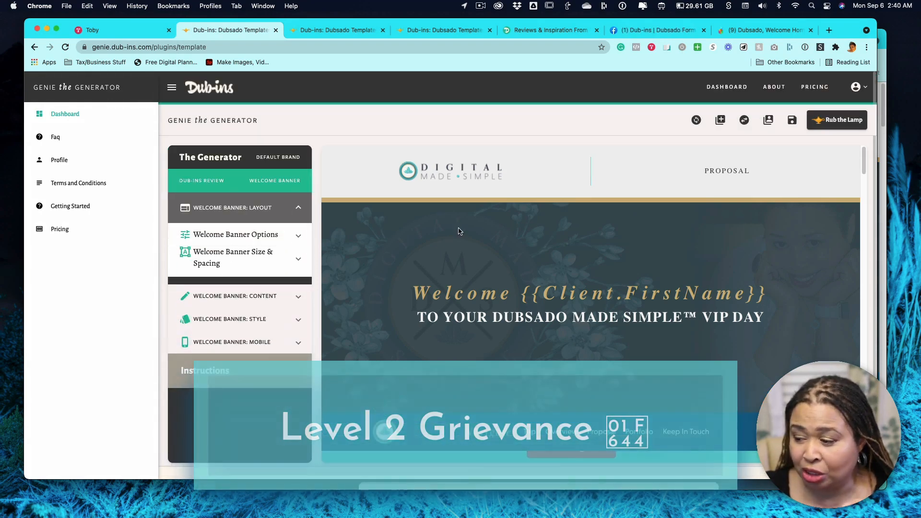
scroll(518, 322, down, 10)
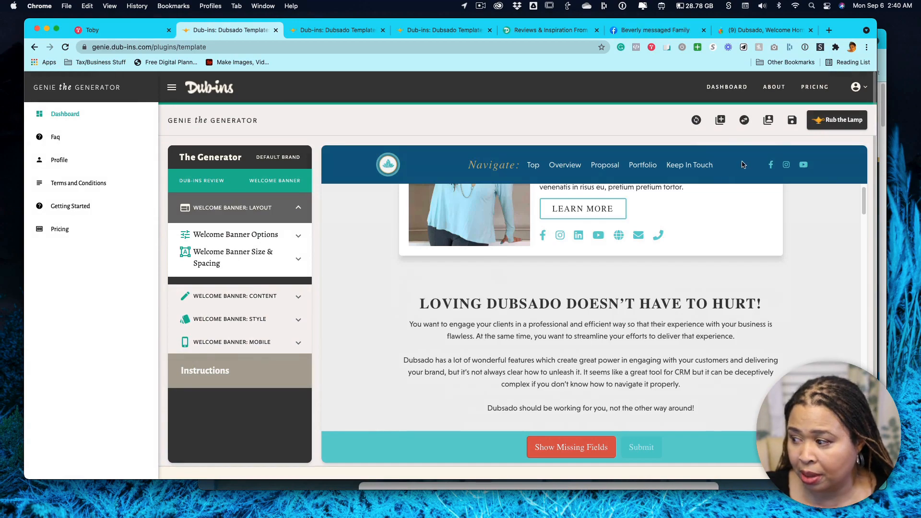
click(744, 119)
click(361, 206)
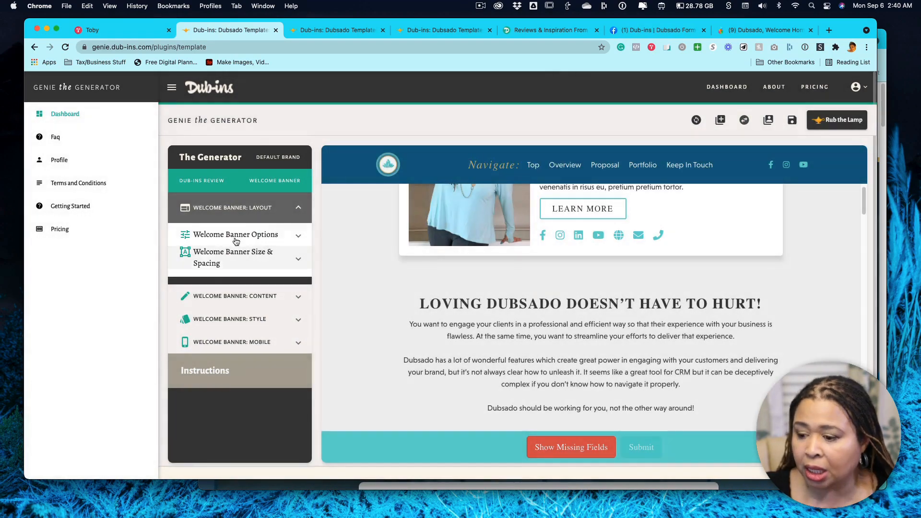
Review how the Welcome Banner's settings are split across its layout, content and style groups, ending with the content group expanded.
click(259, 235)
scroll(258, 235, down, 1)
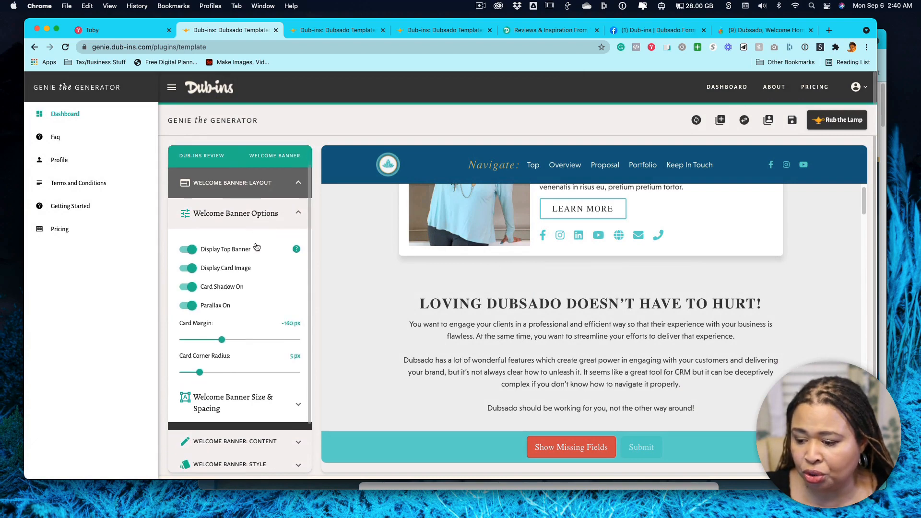
click(259, 222)
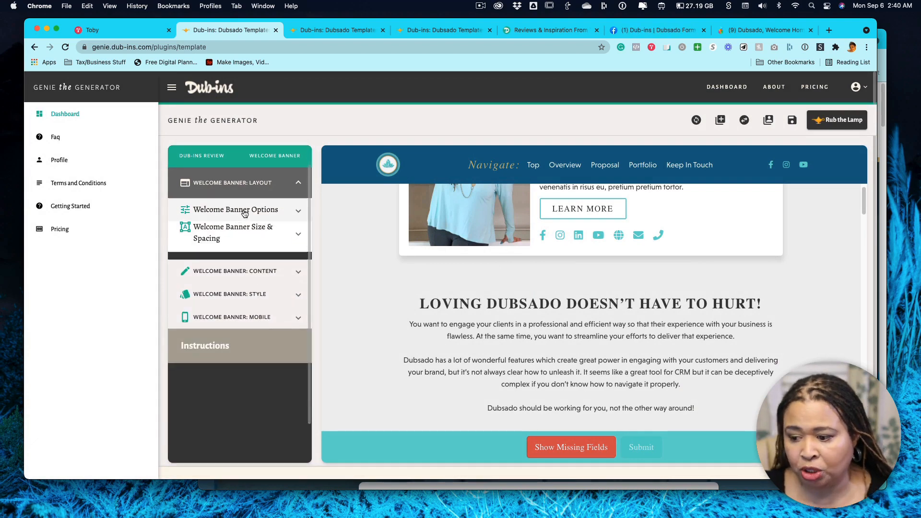
click(247, 271)
click(259, 372)
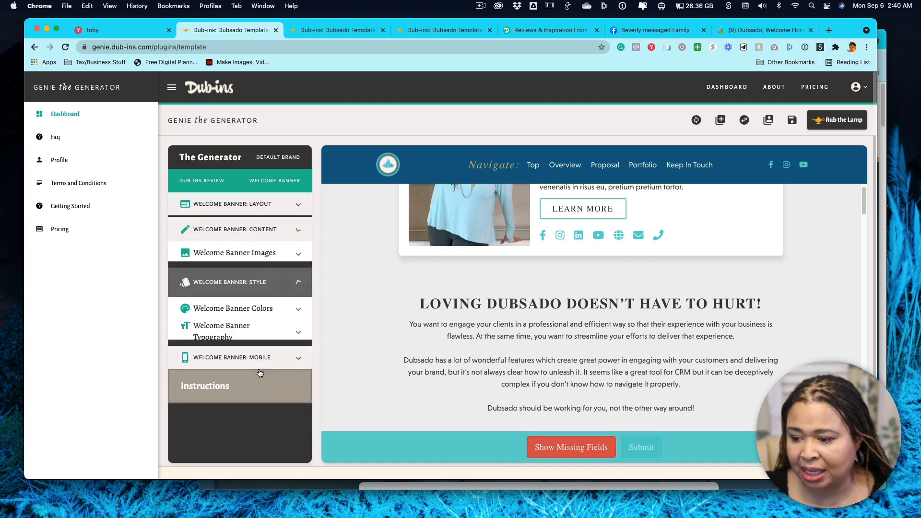
click(259, 205)
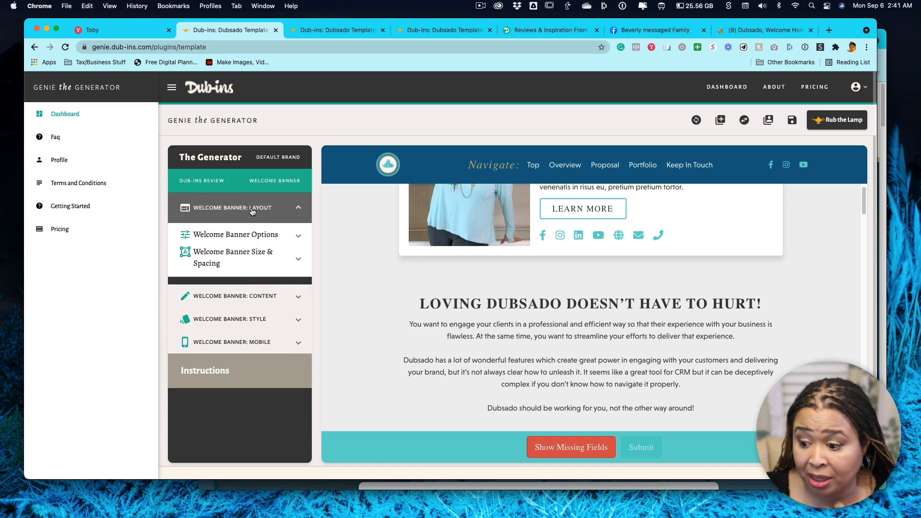
click(261, 296)
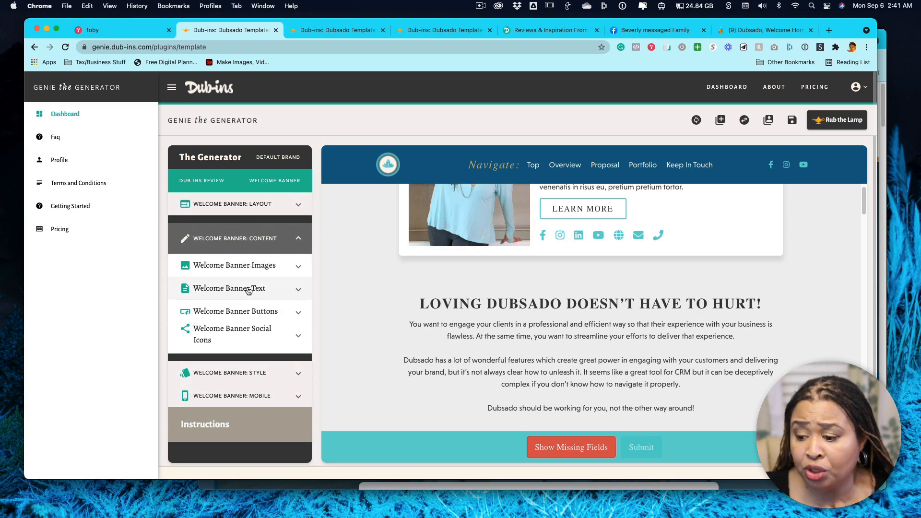
Add a middle initial and the suffix ", MBA" to the name in the Welcome Banner's intro text.
click(248, 289)
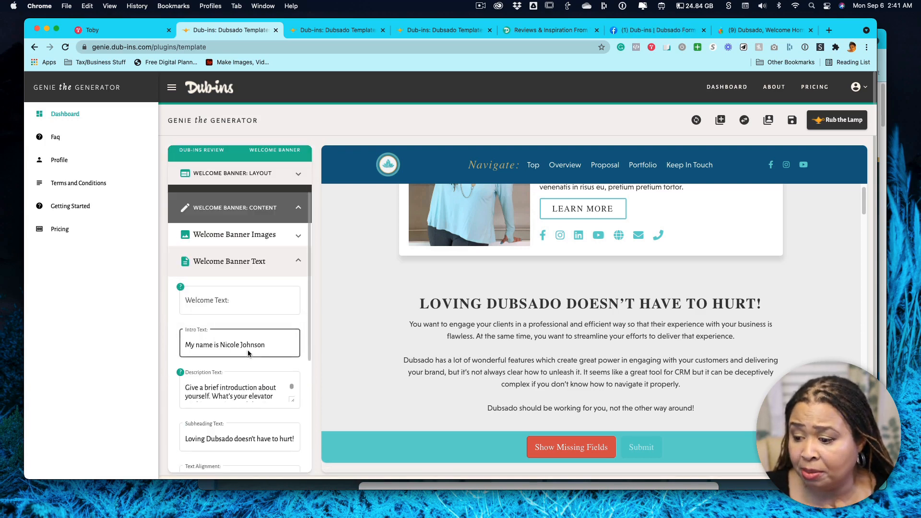
click(259, 304)
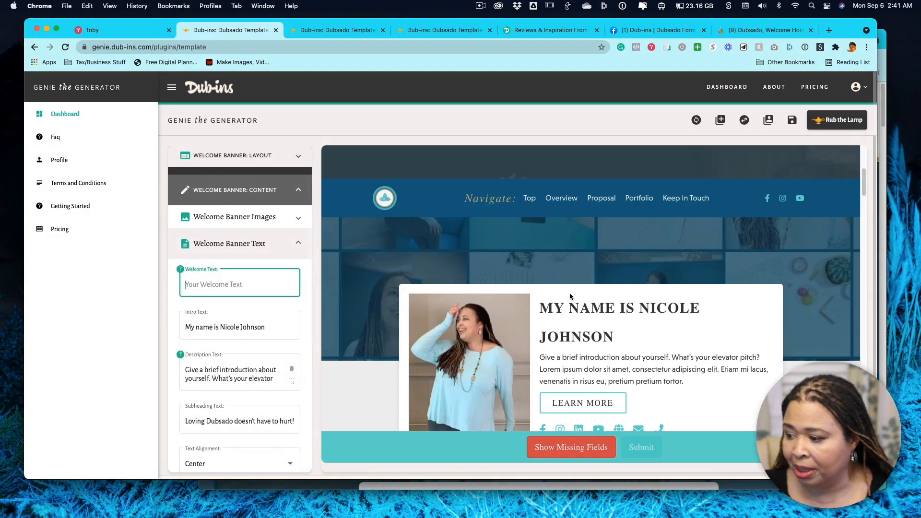
scroll(571, 294, down, 3)
scroll(571, 295, up, 1)
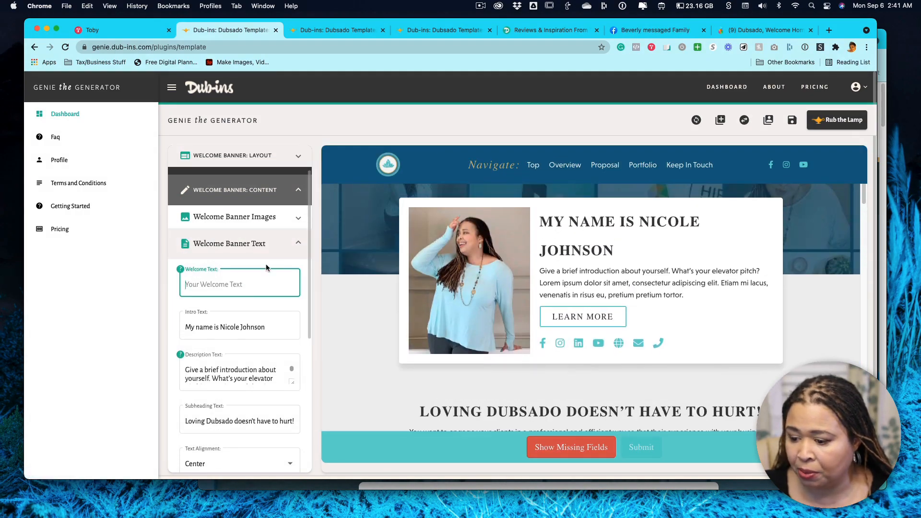
click(242, 326)
text(D.)
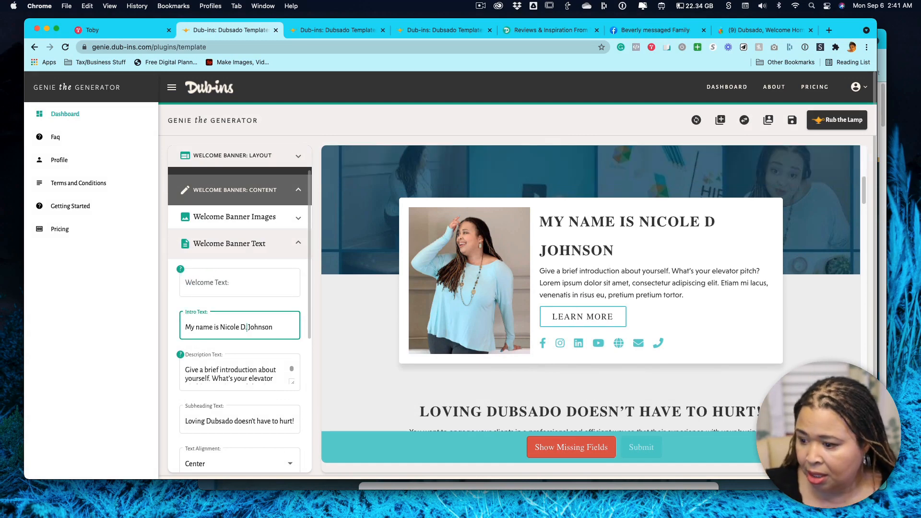
text(  Johnson, MBA)
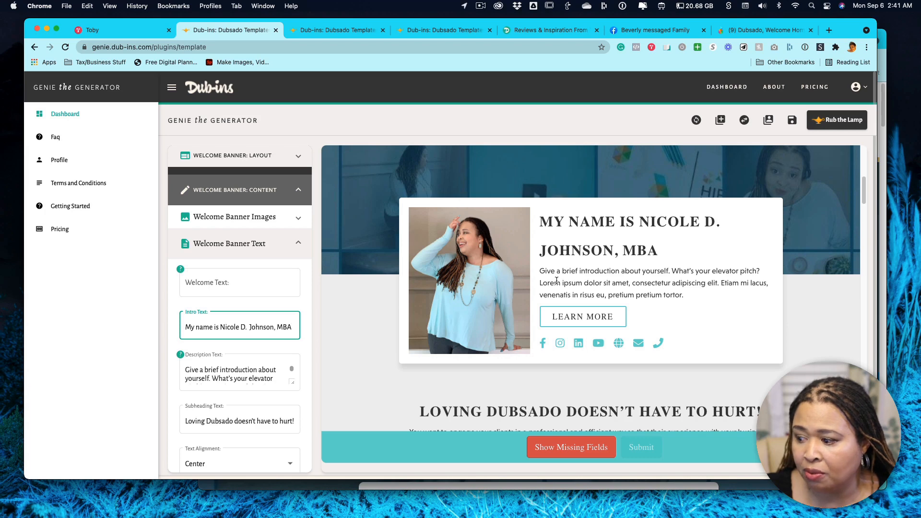
click(298, 244)
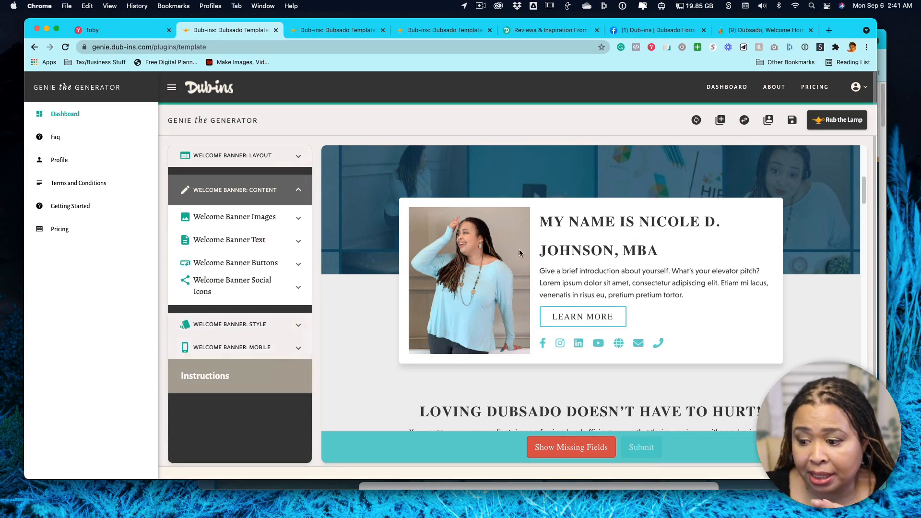
Hide the Welcome Banner's card button and display it again.
click(266, 263)
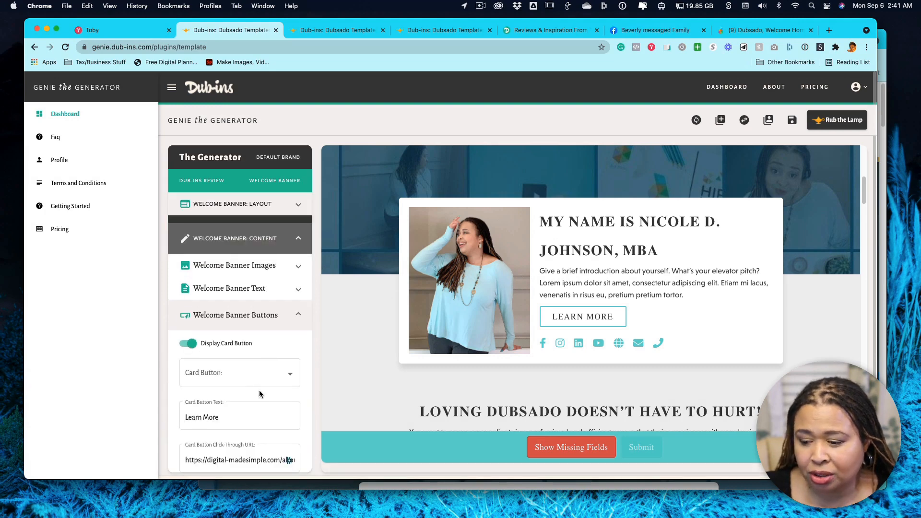
scroll(262, 387, down, 2)
click(304, 387)
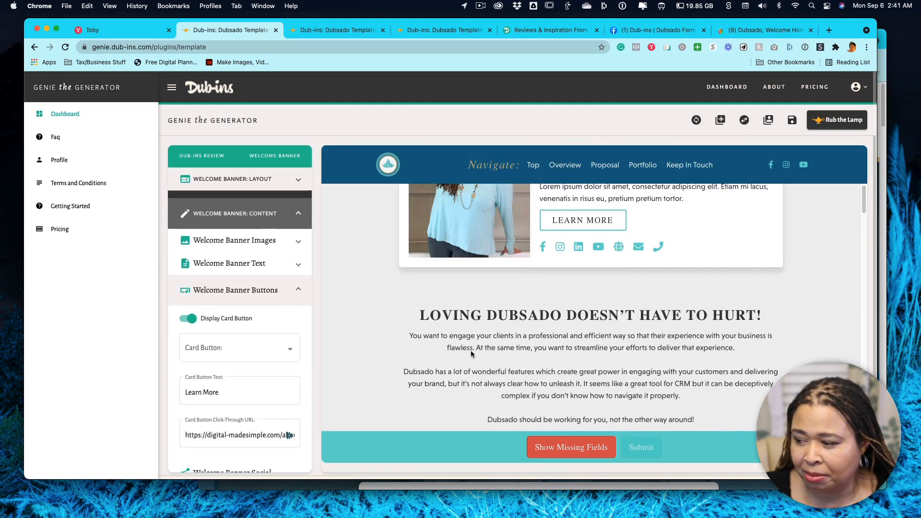
scroll(253, 354, down, 1)
scroll(254, 353, down, 4)
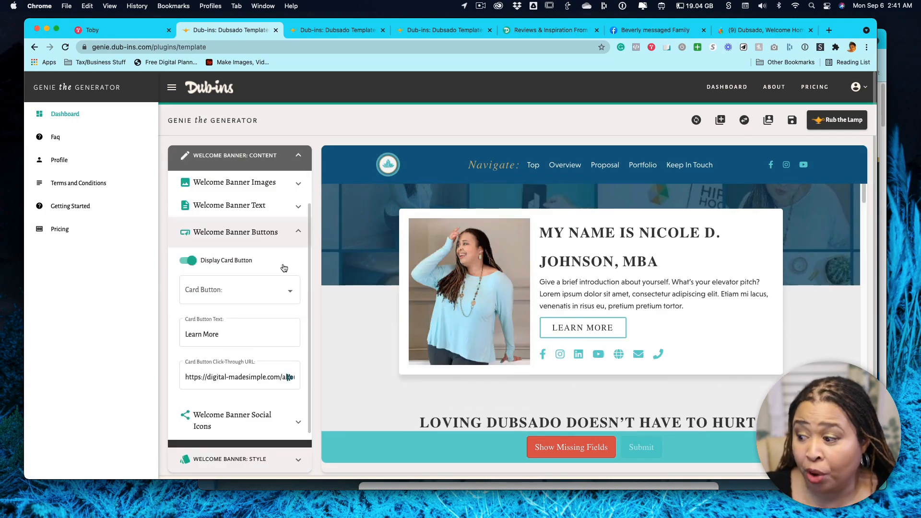
click(187, 261)
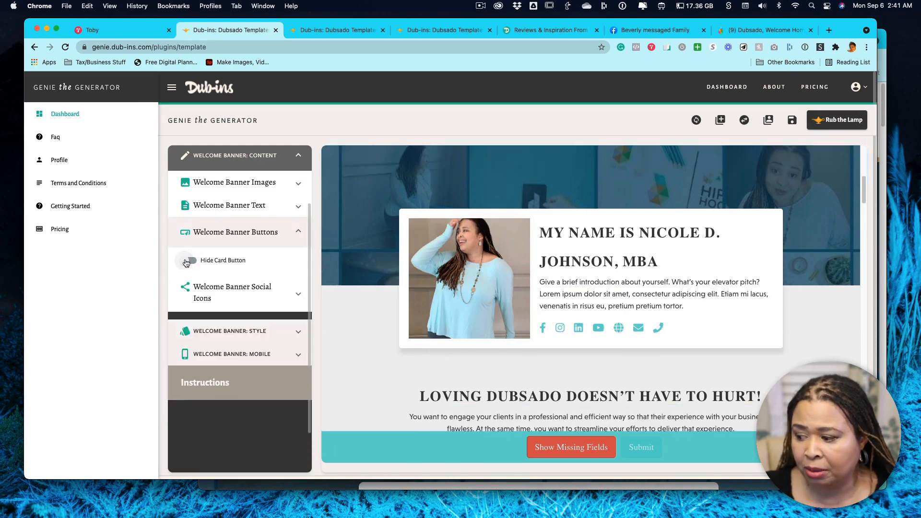
click(187, 261)
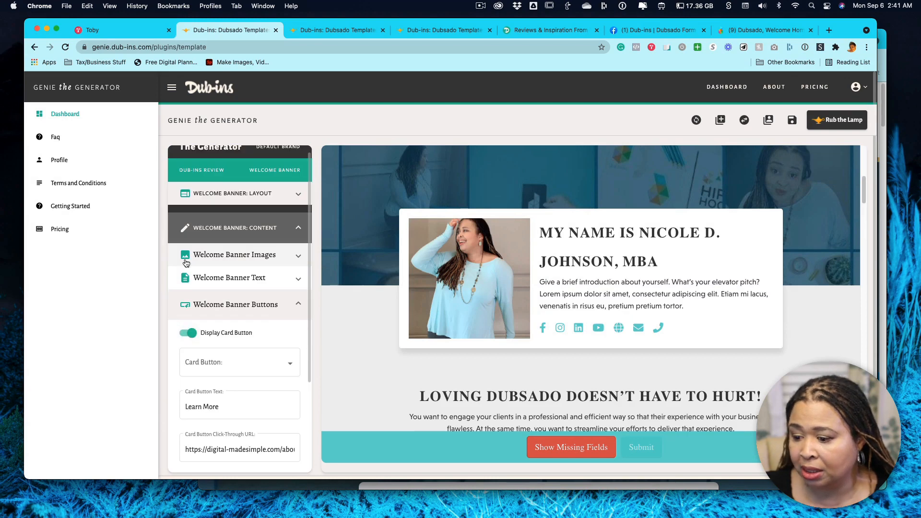
Examine the card button's click-through URL, button text and button type settings.
scroll(235, 297, down, 3)
click(199, 381)
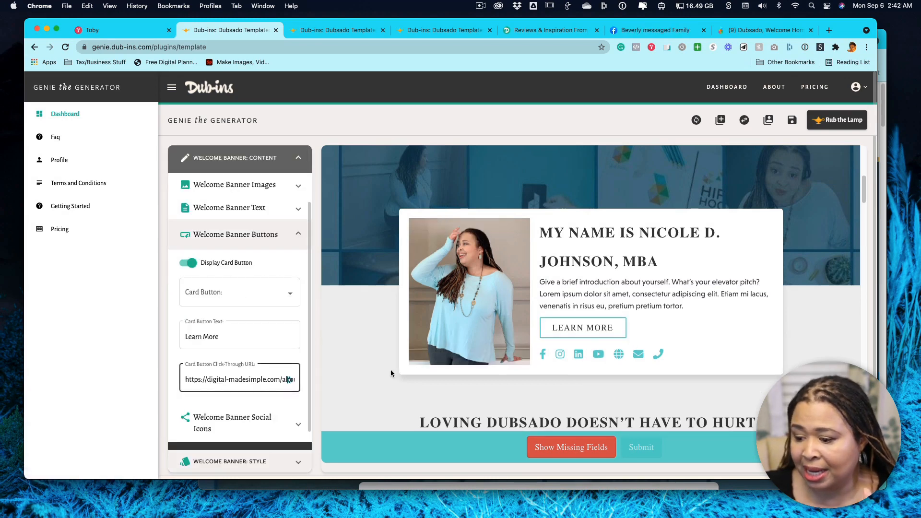
click(184, 382)
click(238, 331)
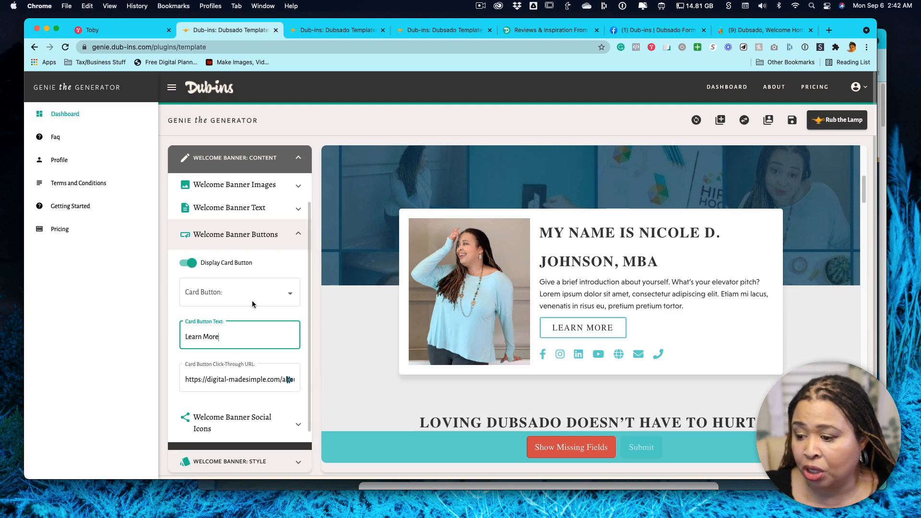
click(298, 235)
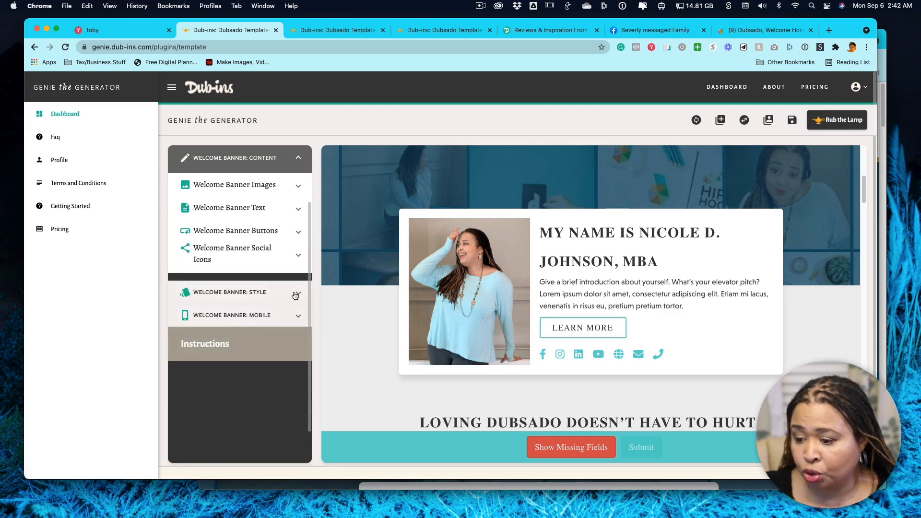
Review the Welcome Banner's social icon settings, from the social network URLs to the website, e-mail and phone fields.
click(298, 256)
scroll(254, 354, down, 8)
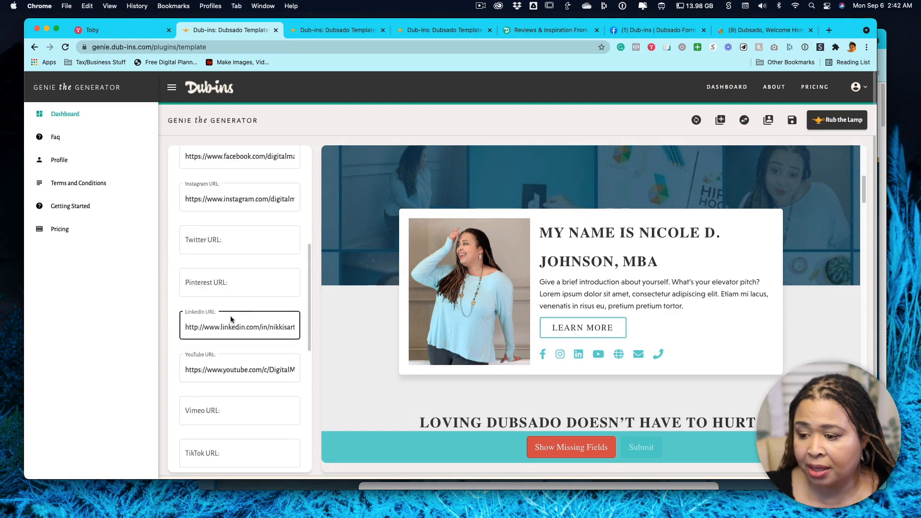
scroll(229, 323, down, 2)
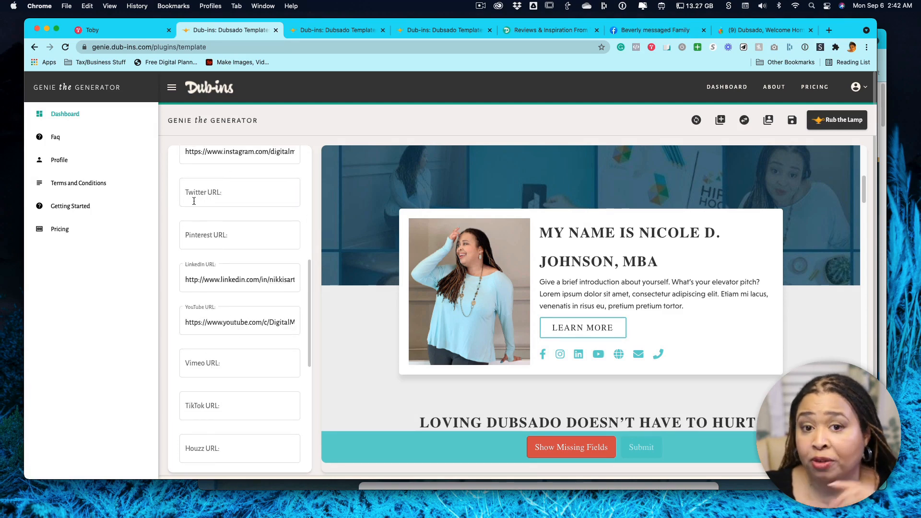
click(232, 326)
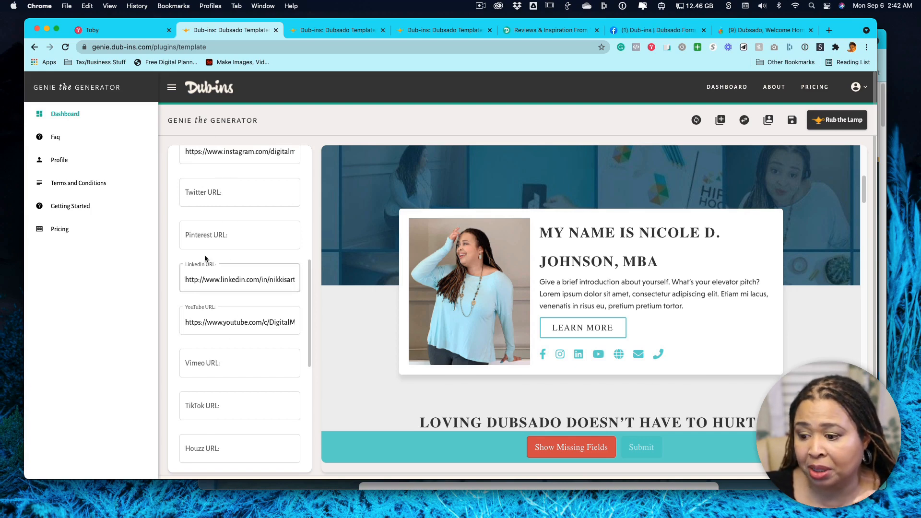
scroll(223, 184, up, 1)
click(264, 180)
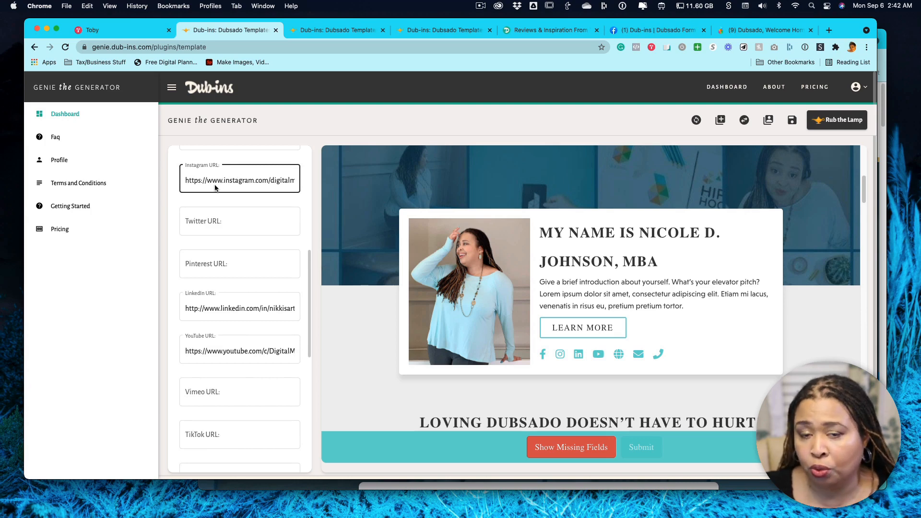
scroll(232, 388, down, 6)
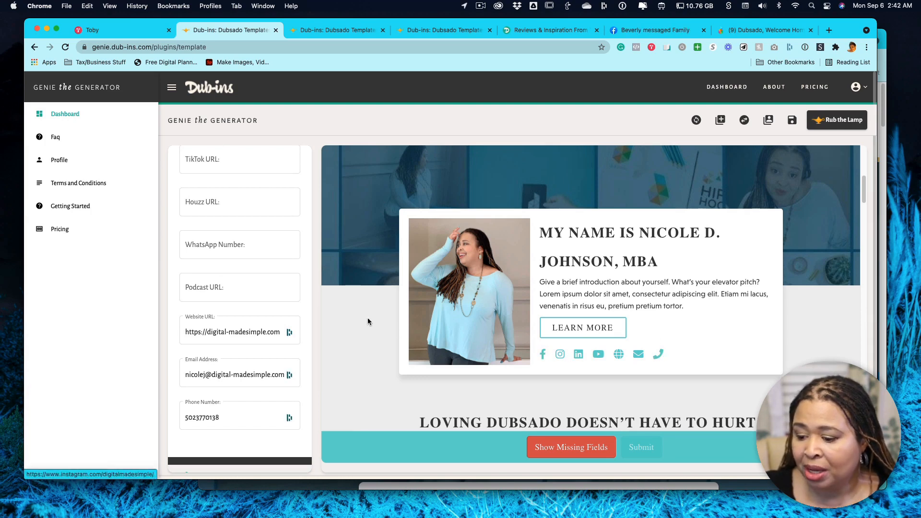
Review the Welcome Banner's style options, covering its card and bottom banner colors and its typography.
scroll(285, 338, down, 3)
click(260, 376)
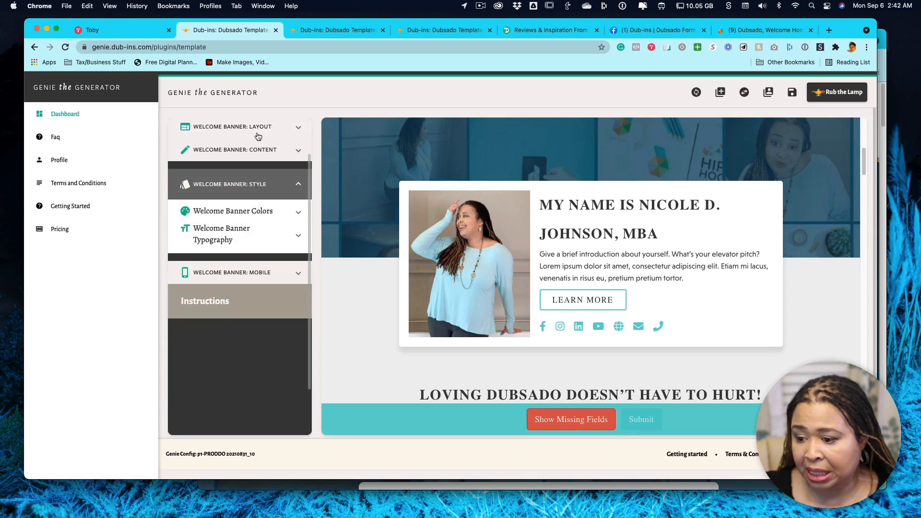
click(247, 211)
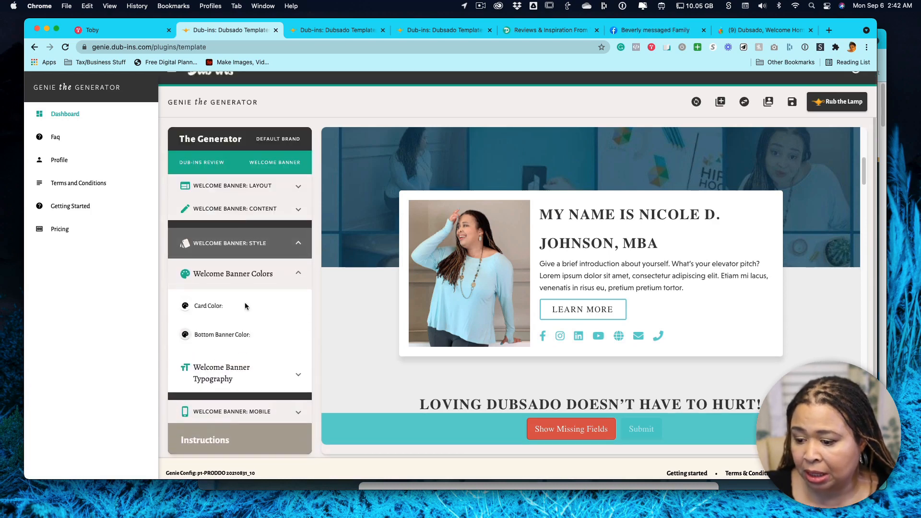
click(230, 377)
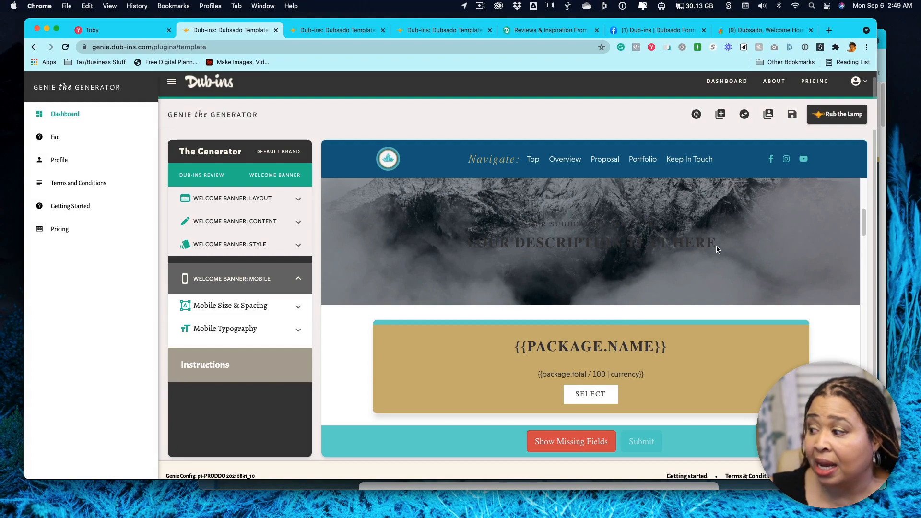
Set the template save to update the existing Dub-ins Review template.
click(793, 115)
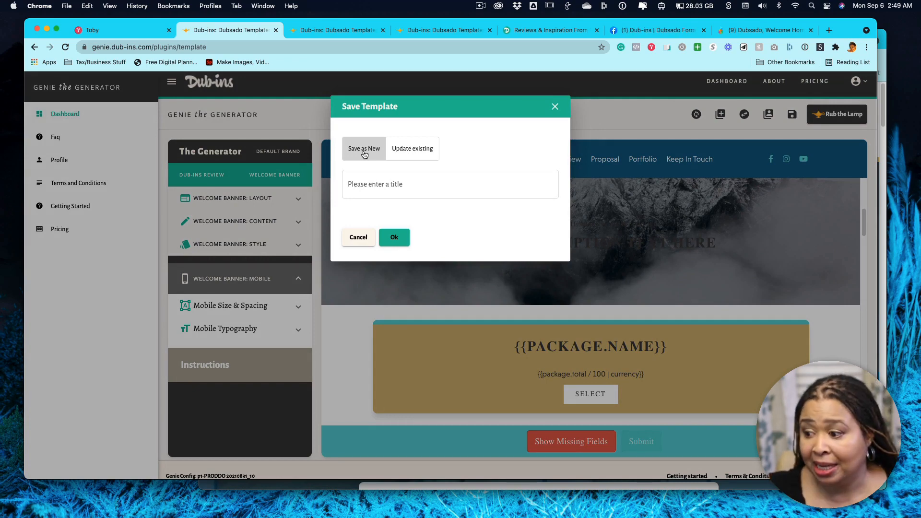
click(403, 151)
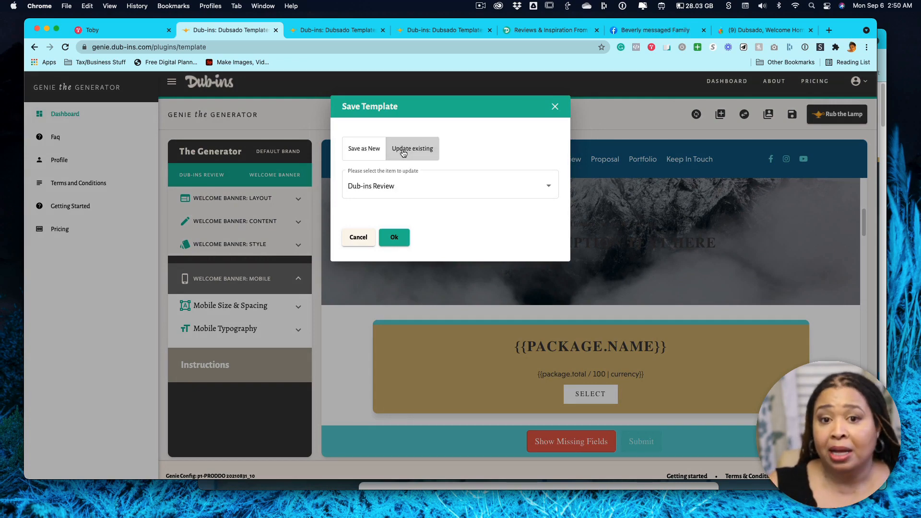
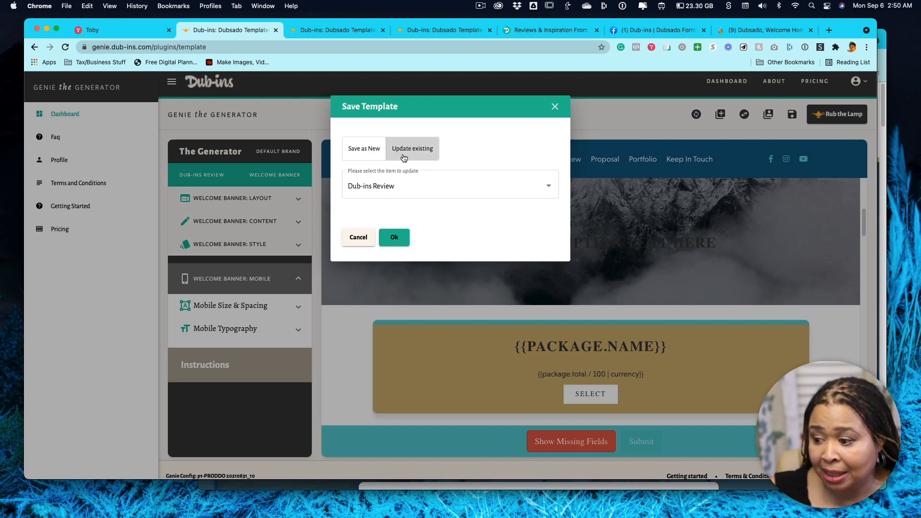
Confirm the template update, then generate the plugin code and copy it with its general instructions shown.
click(395, 242)
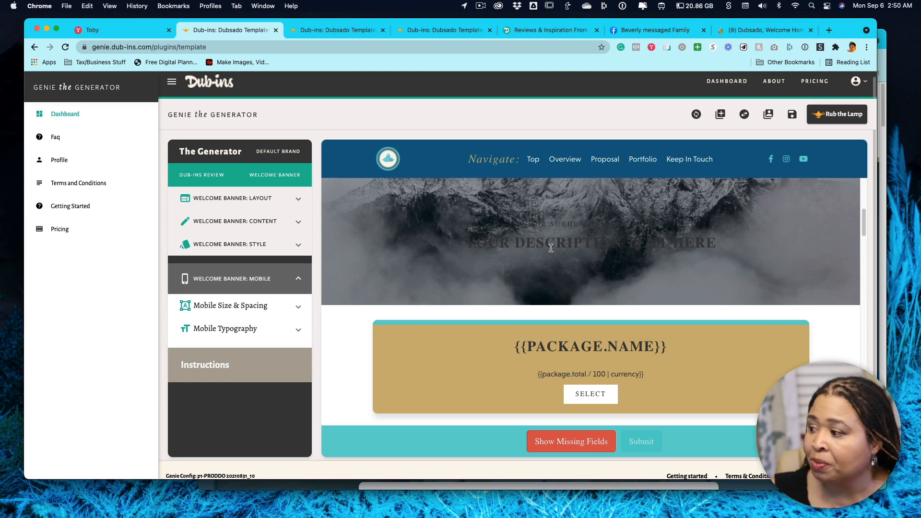
click(836, 116)
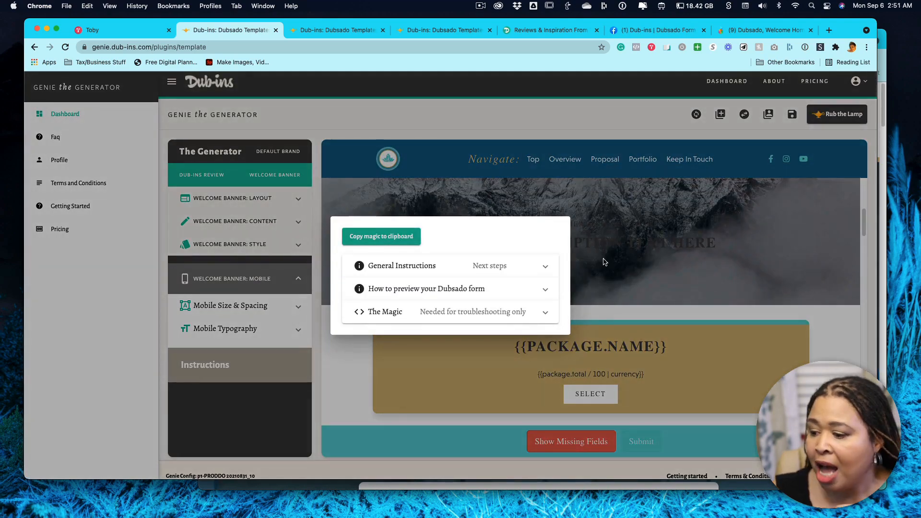
click(397, 237)
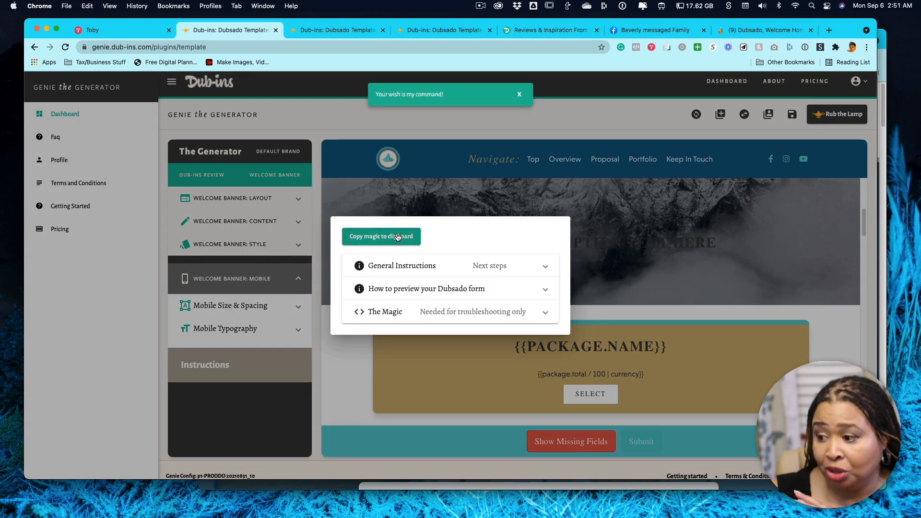
click(536, 266)
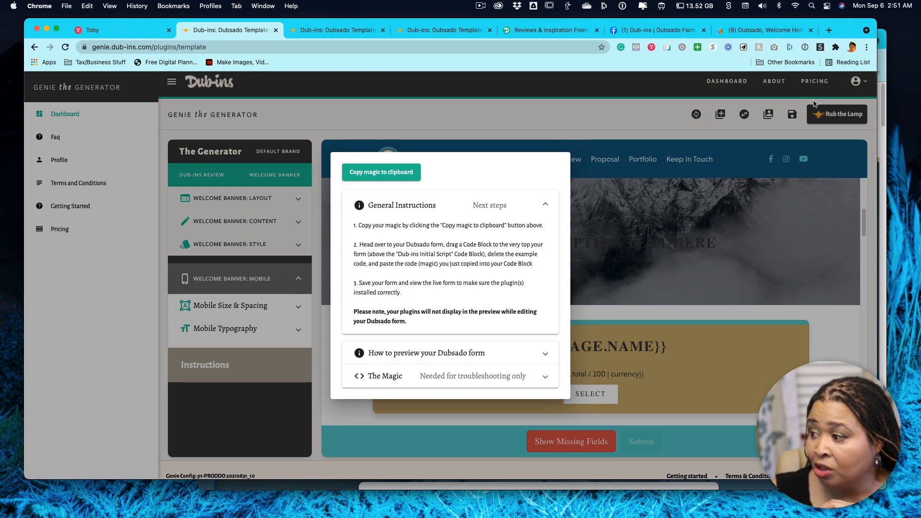
Switch to the Dubsado form and add a code block directly below the Dub-ins Initial Script block.
click(758, 30)
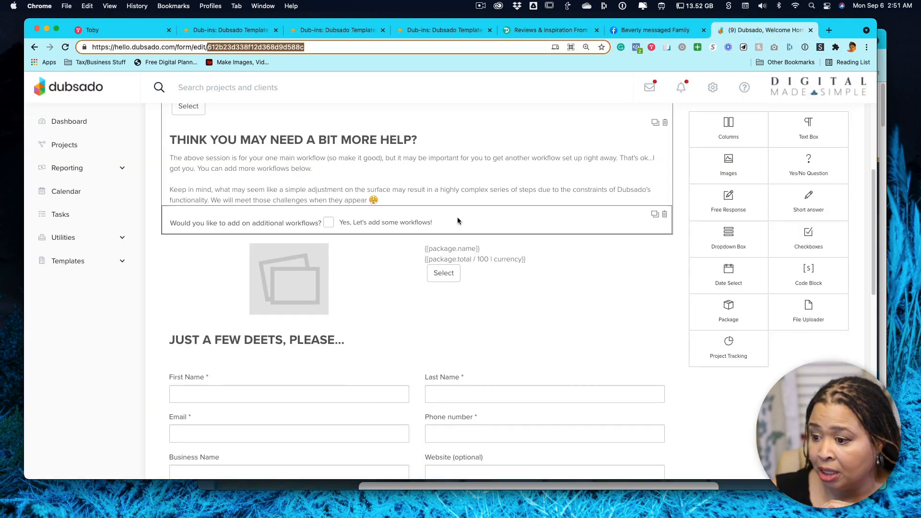
scroll(453, 210, up, 5)
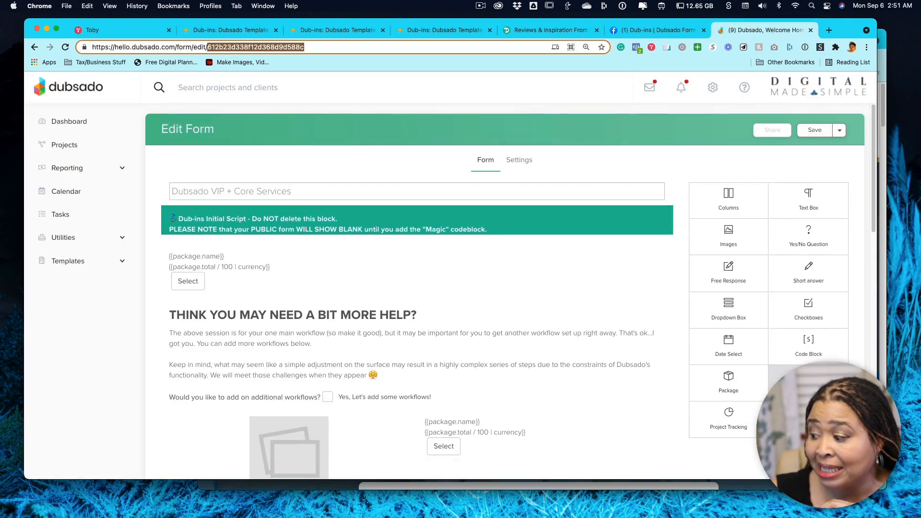
drag(808, 343, 455, 288)
drag(337, 237, 319, 238)
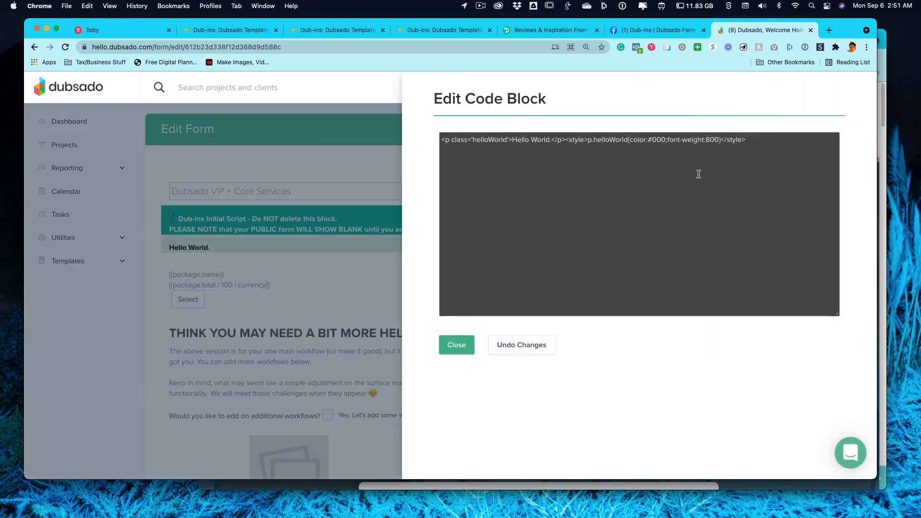
Replace the new code block's example code with the copied Dub-ins magic code and close the block editor.
drag(770, 137, 447, 131)
key(BackSpace)
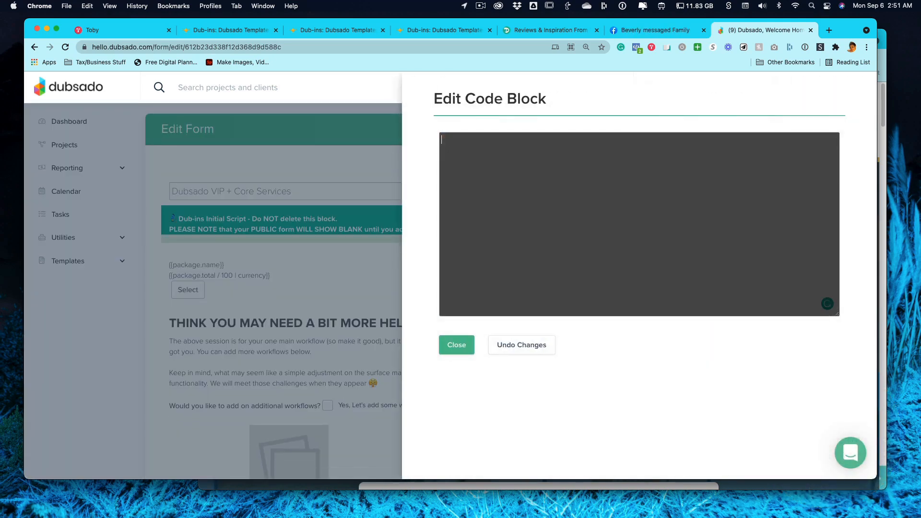
key(super+v)
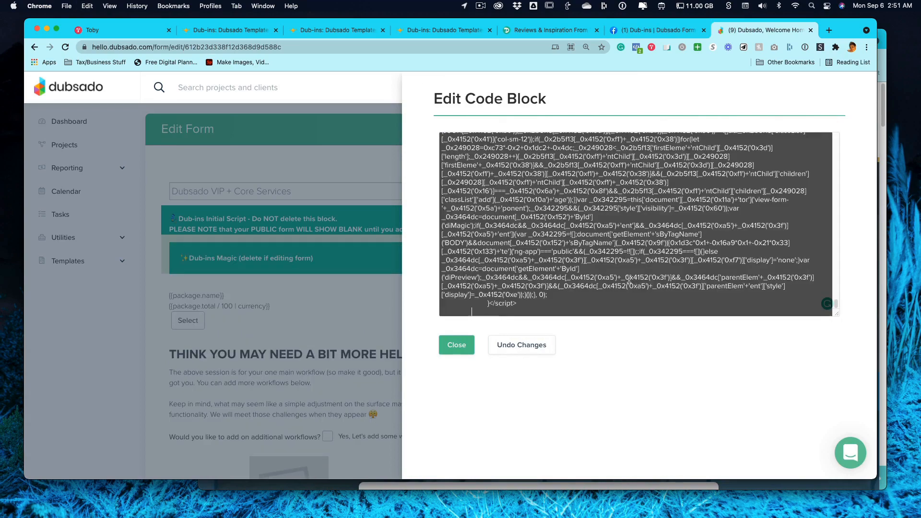
scroll(594, 273, up, 5)
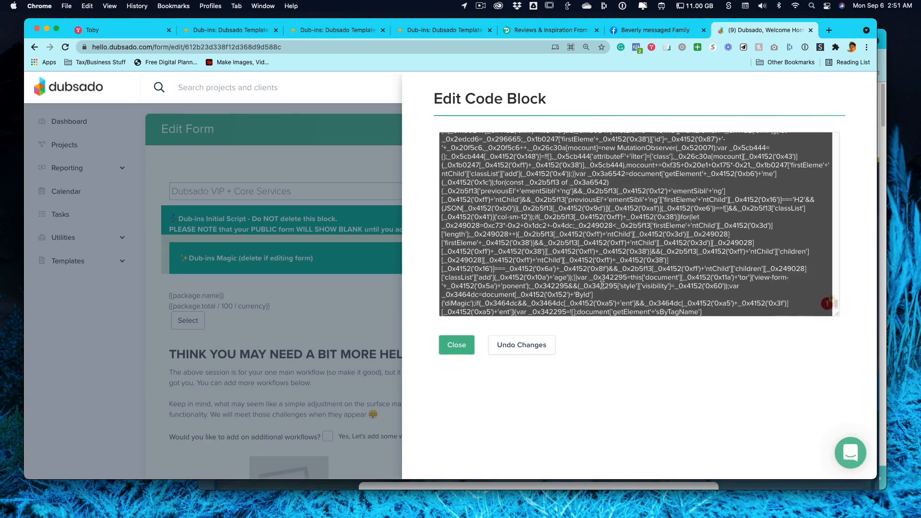
scroll(602, 284, up, 10)
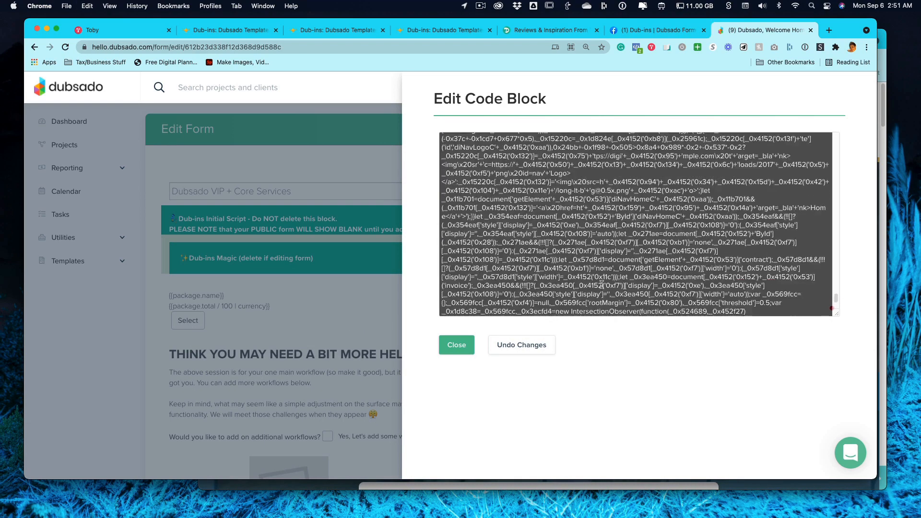
scroll(602, 284, up, 10)
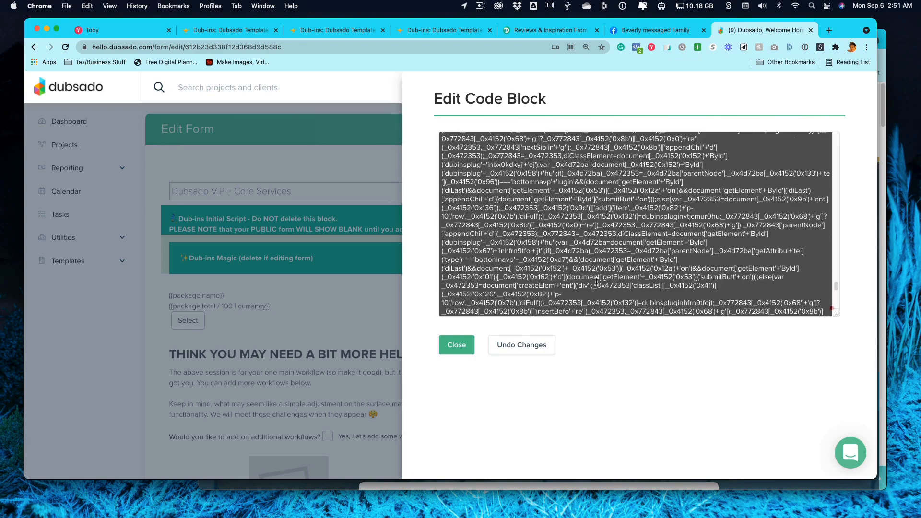
scroll(596, 282, up, 10)
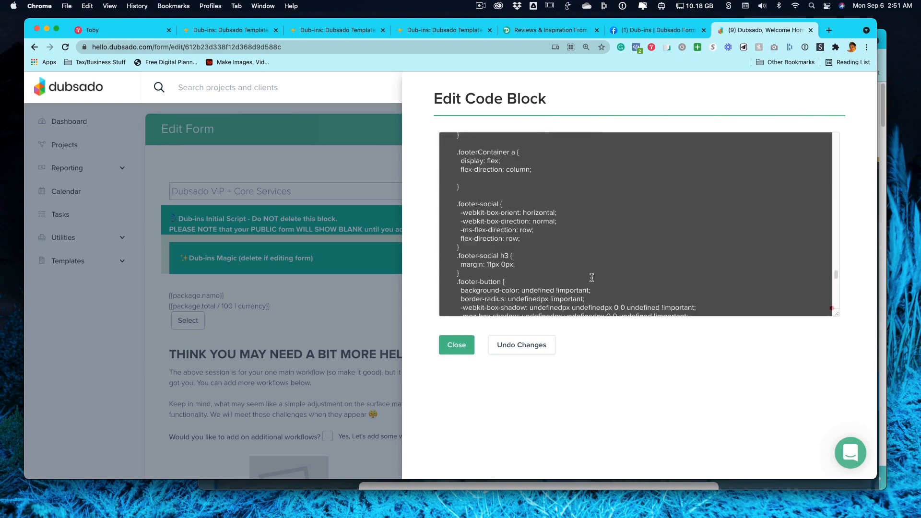
scroll(589, 277, up, 10)
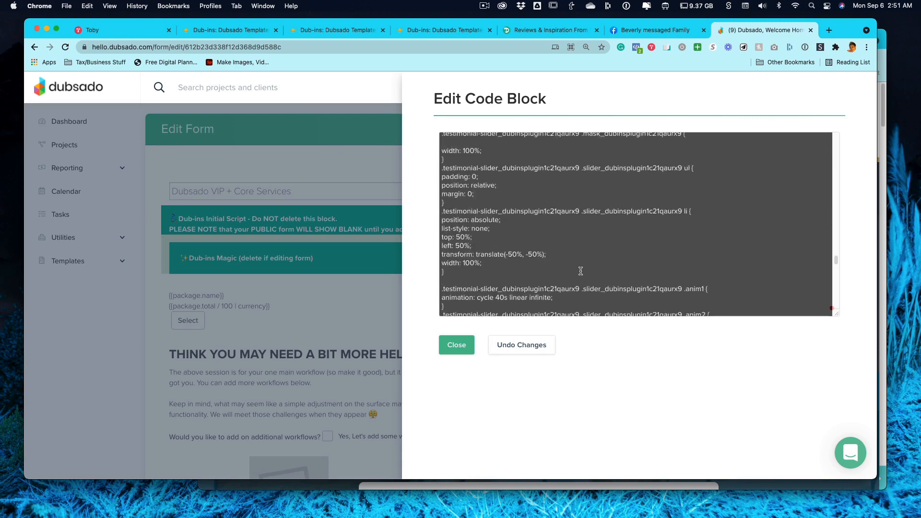
scroll(580, 271, up, 10)
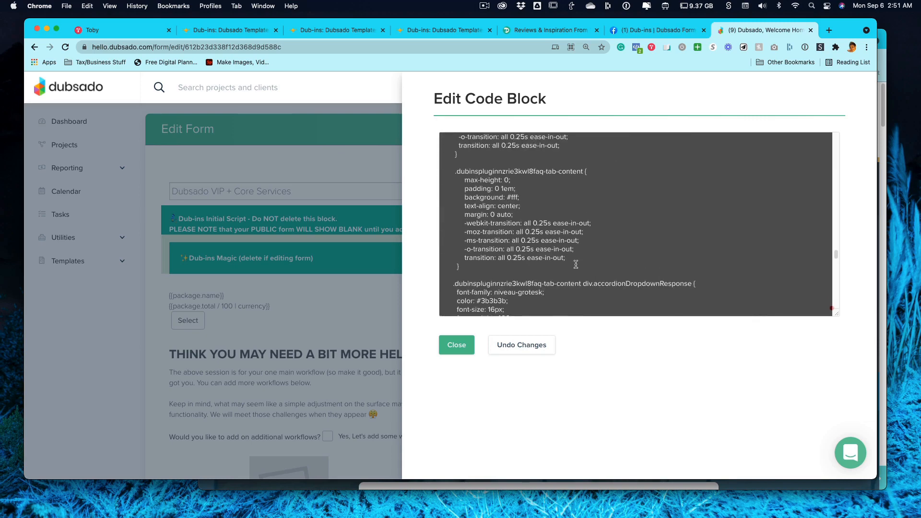
click(456, 350)
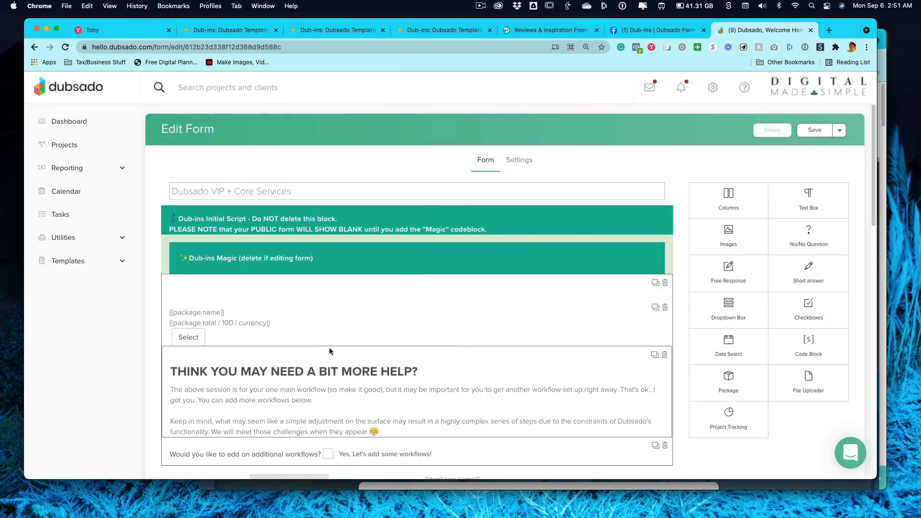
In the form settings, show the contract using Design Contract, and show the invoice with multiple packages allowed.
scroll(441, 283, down, 10)
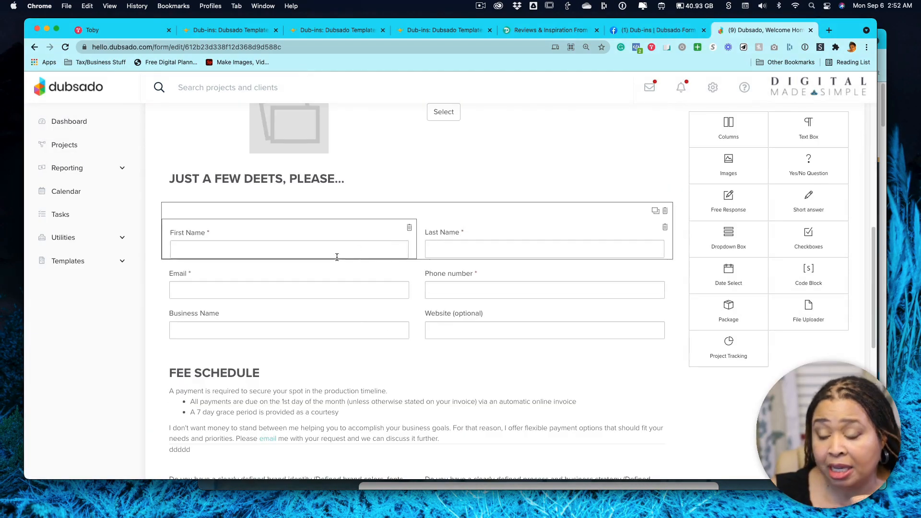
scroll(631, 283, up, 12)
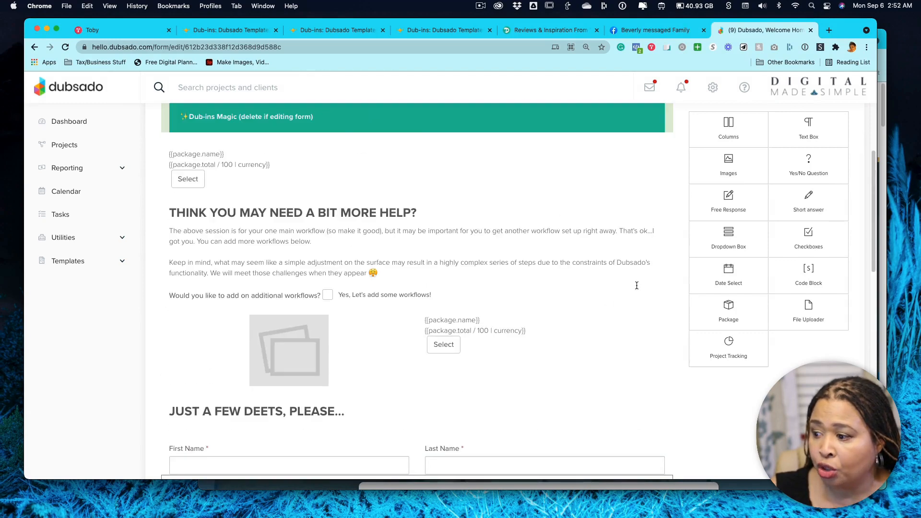
click(523, 160)
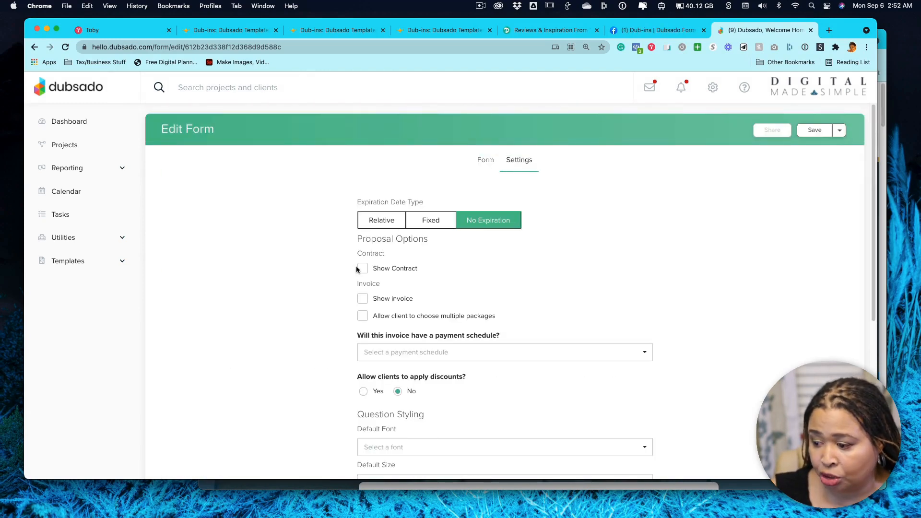
click(362, 269)
click(360, 298)
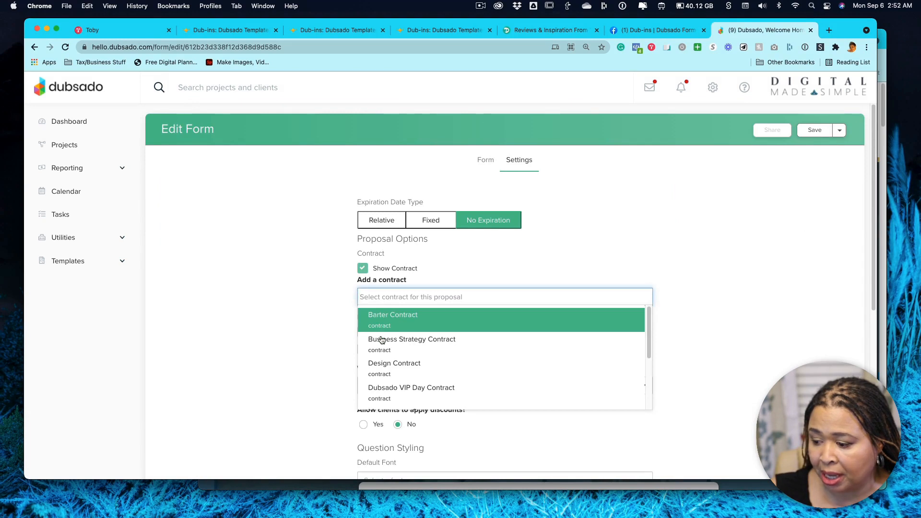
click(395, 371)
click(362, 334)
click(363, 349)
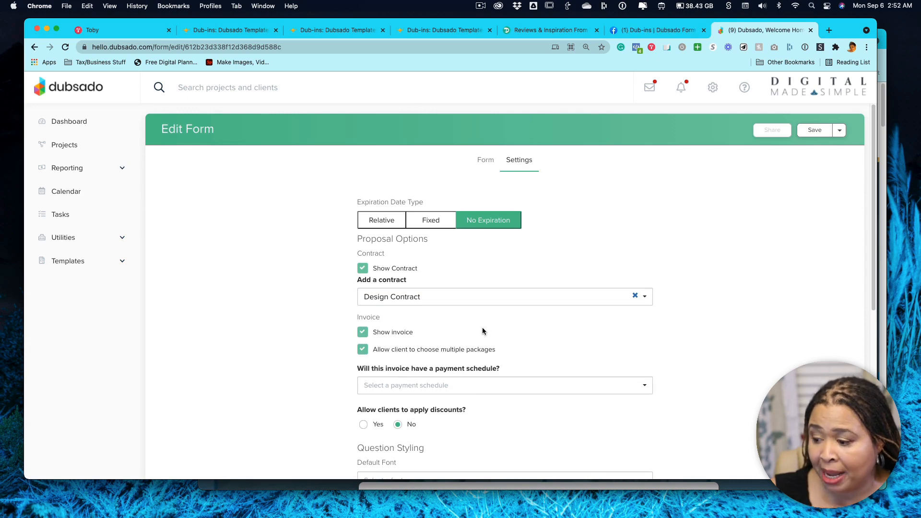
Have the completed proposal create a new project with the project status set to Job: Current.
scroll(482, 330, down, 3)
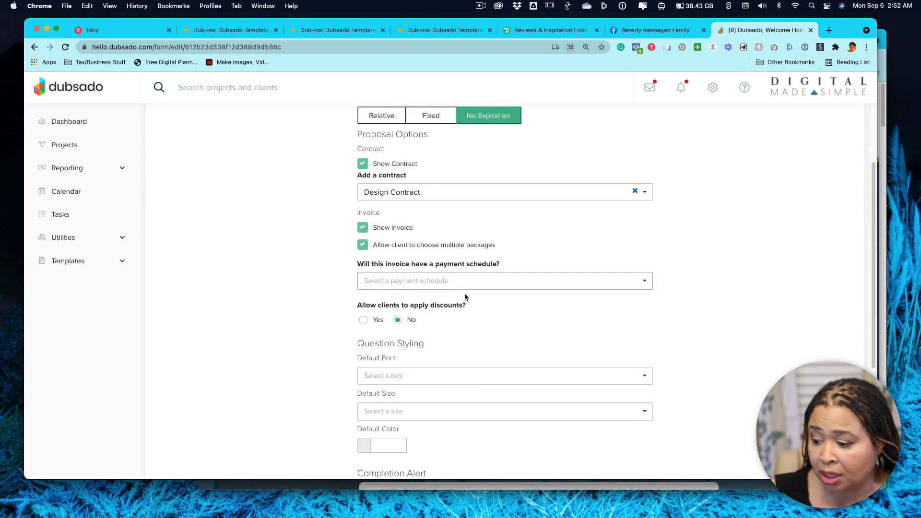
scroll(466, 298, down, 6)
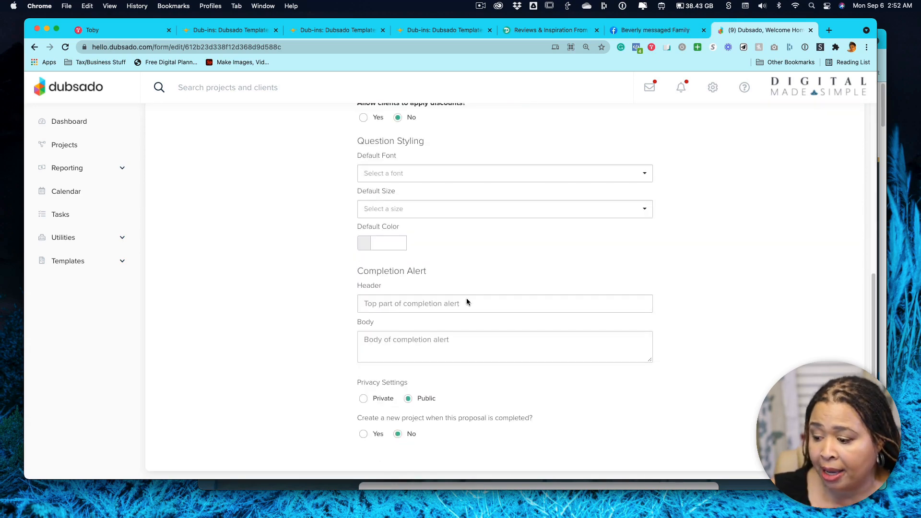
click(363, 434)
scroll(512, 419, down, 5)
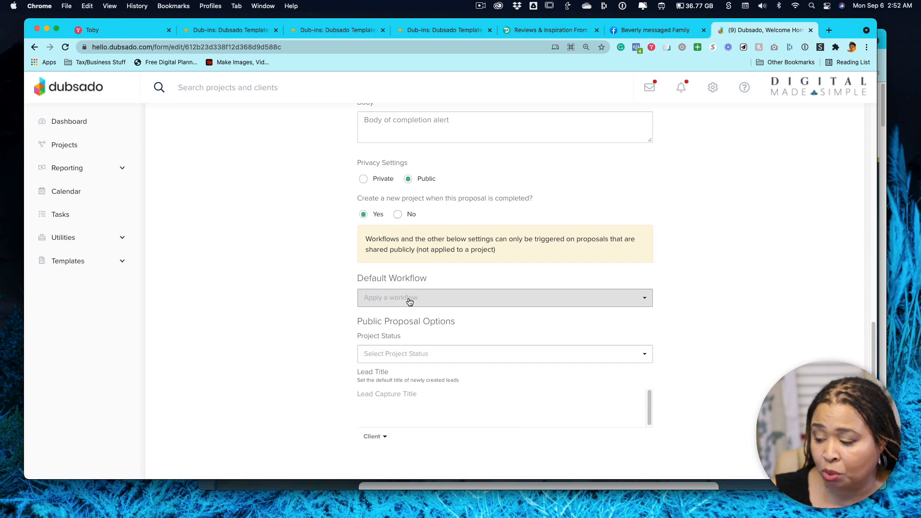
click(415, 355)
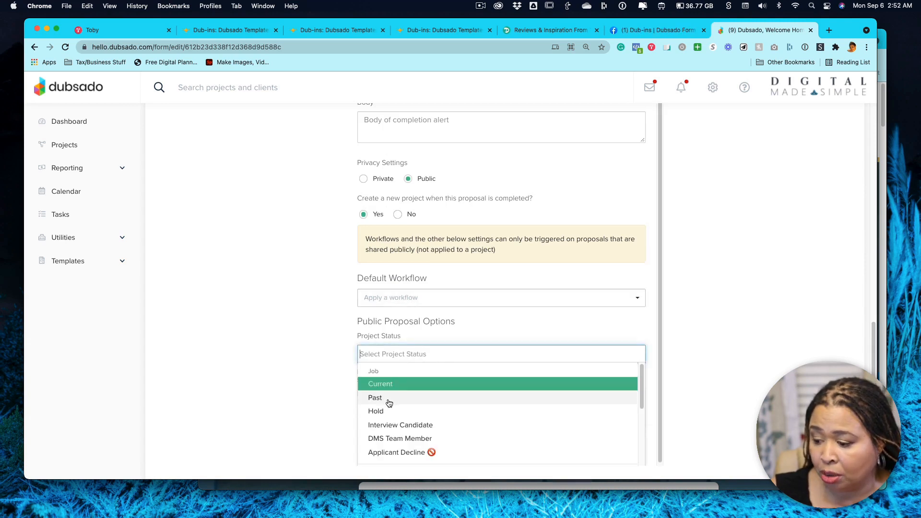
scroll(418, 421, down, 2)
scroll(417, 416, up, 3)
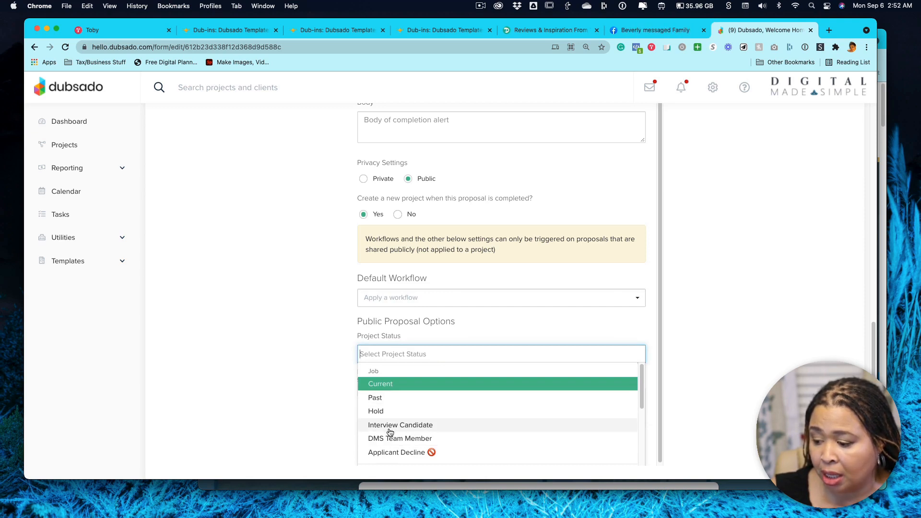
scroll(389, 427, down, 1)
scroll(392, 420, up, 1)
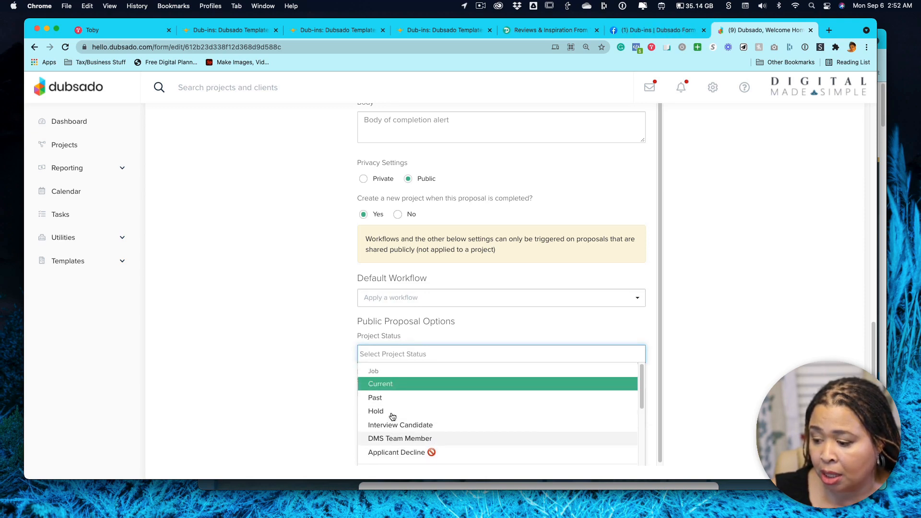
click(385, 386)
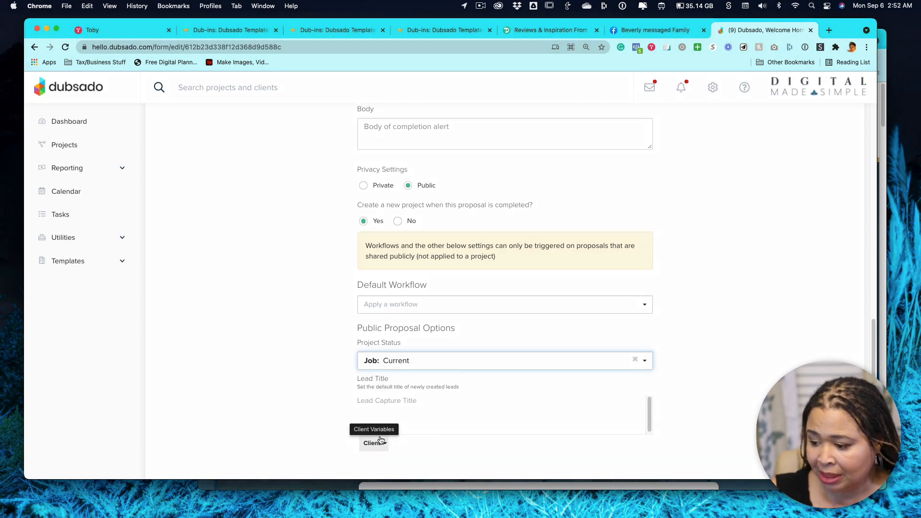
Set the lead title to the client's full-name variable followed by "- Dubsado VIP Day".
click(383, 407)
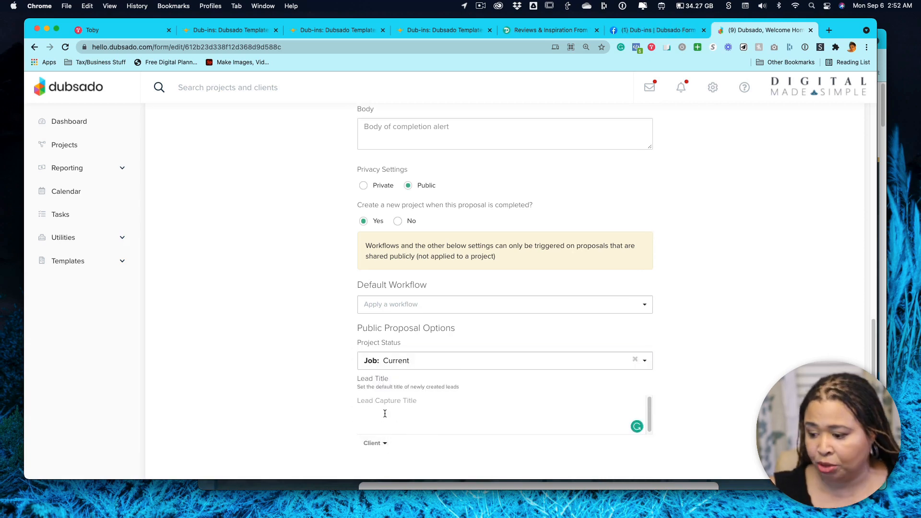
click(373, 443)
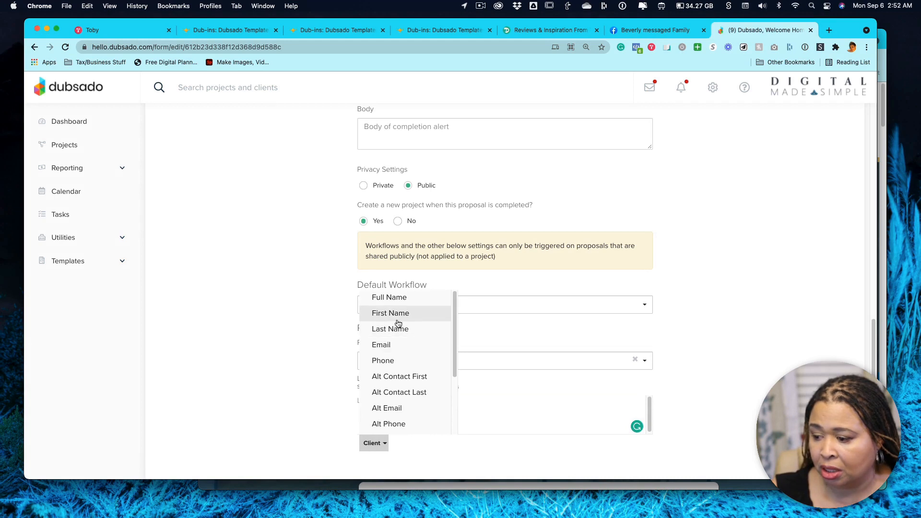
click(398, 303)
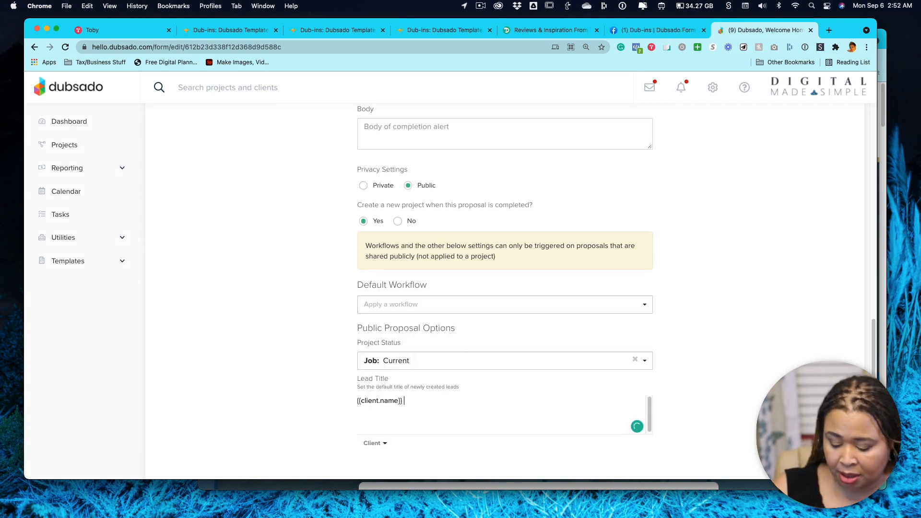
text(- Prop)
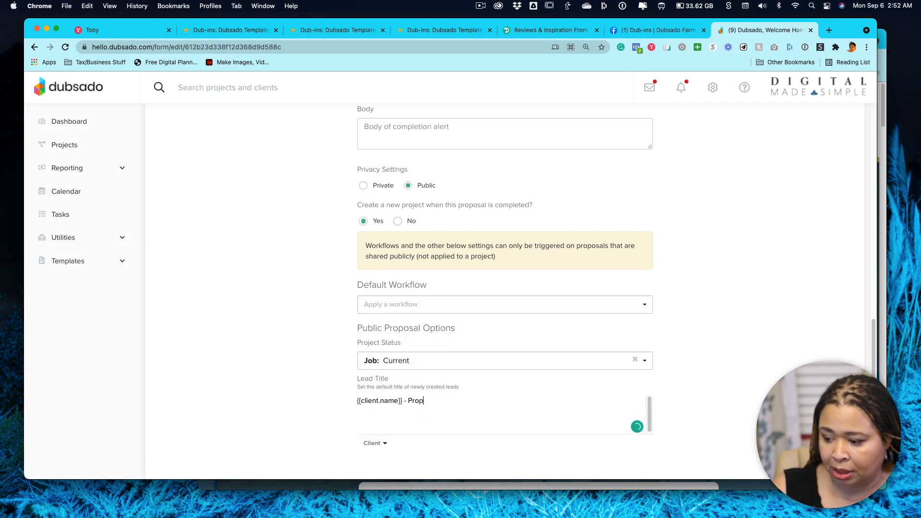
key(BackSpace)
key(BackSpace)
text(Se)
text( D)
text(ubsad)
text(o VIP Day)
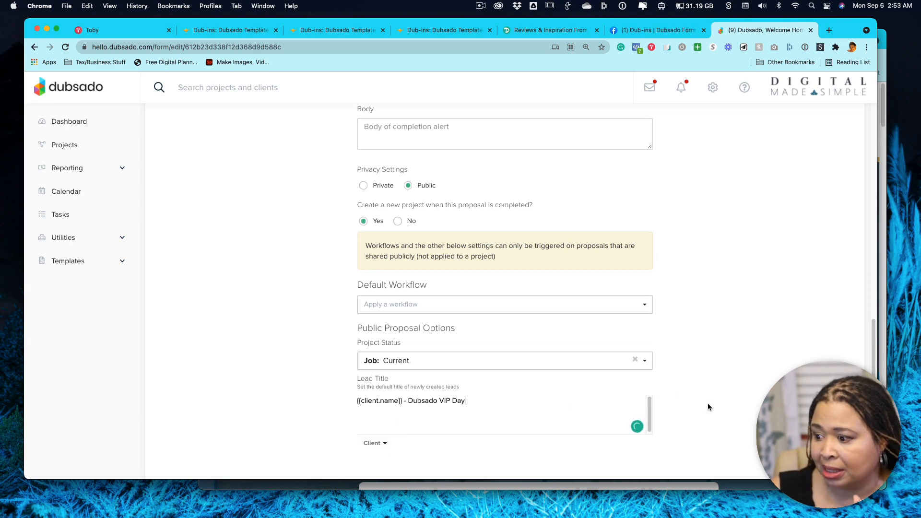
Try to save the proposal form, and cancel overwriting the version saved elsewhere.
scroll(709, 404, up, 15)
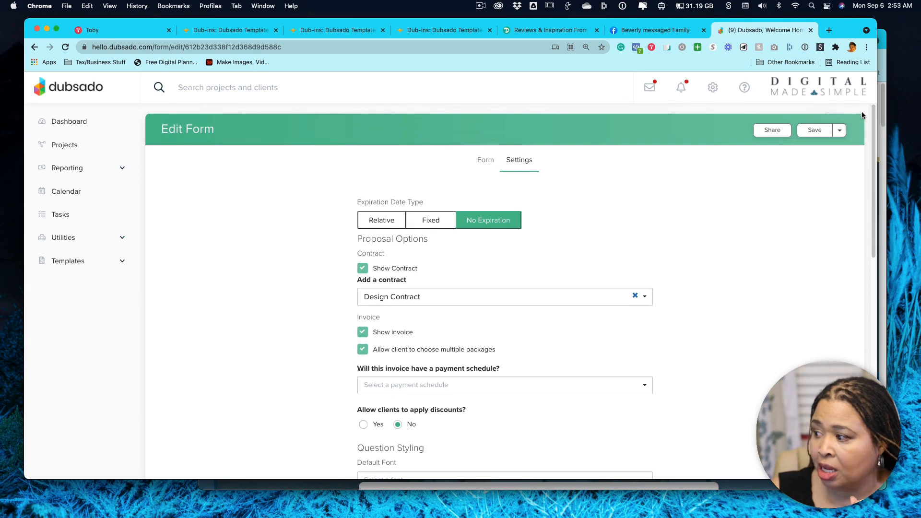
click(840, 130)
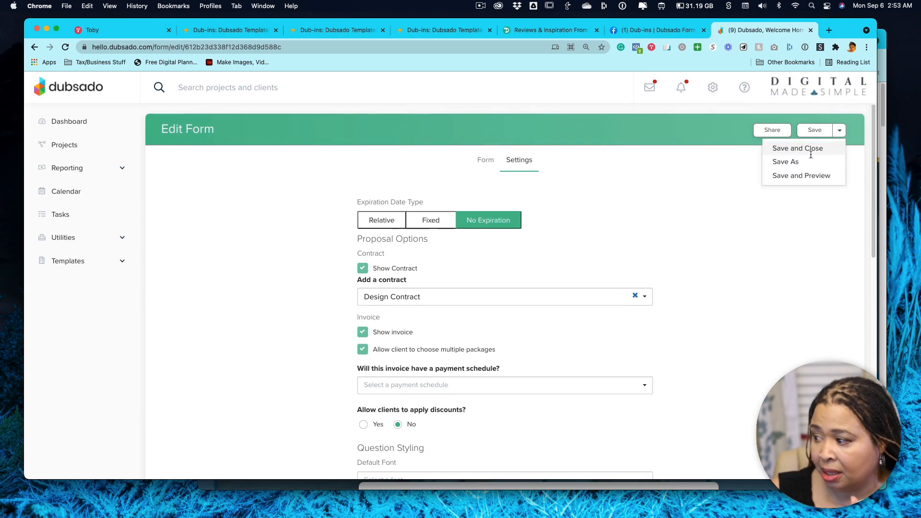
click(819, 130)
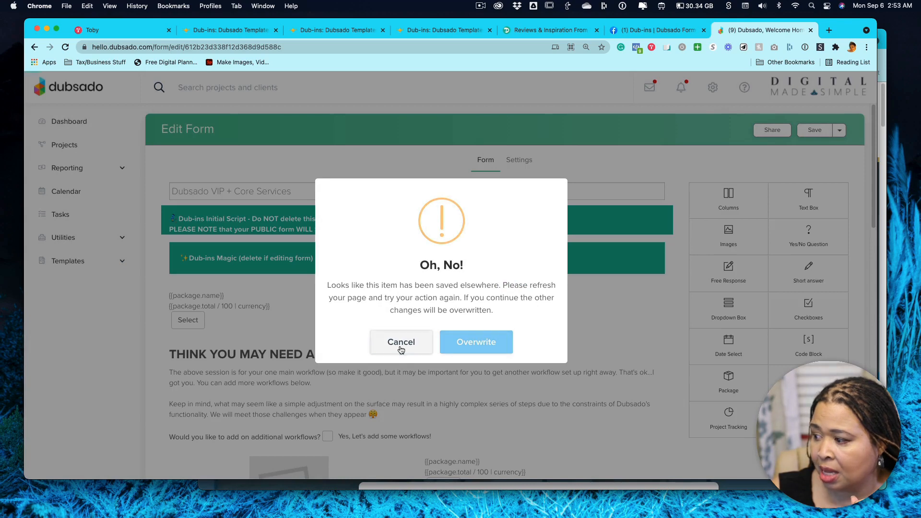
click(400, 342)
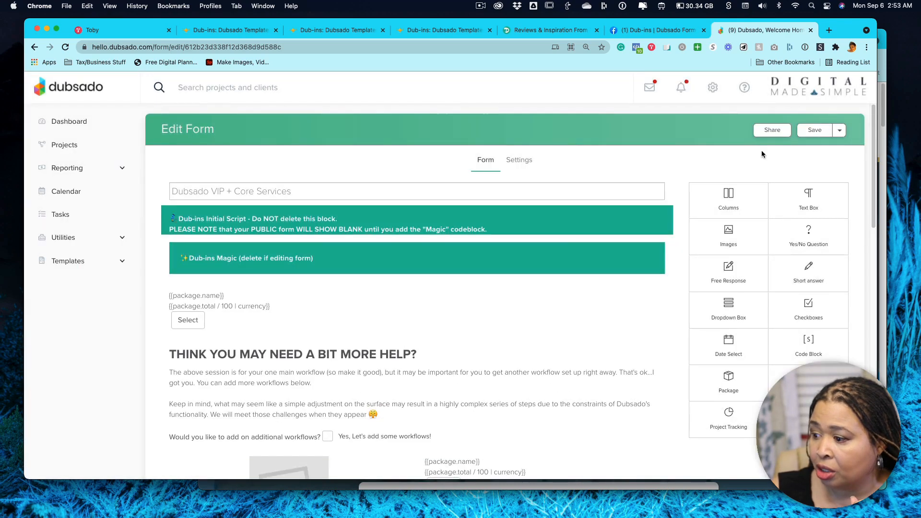
Copy the proposal's direct link from its sharing options and open it in a new incognito window.
click(770, 132)
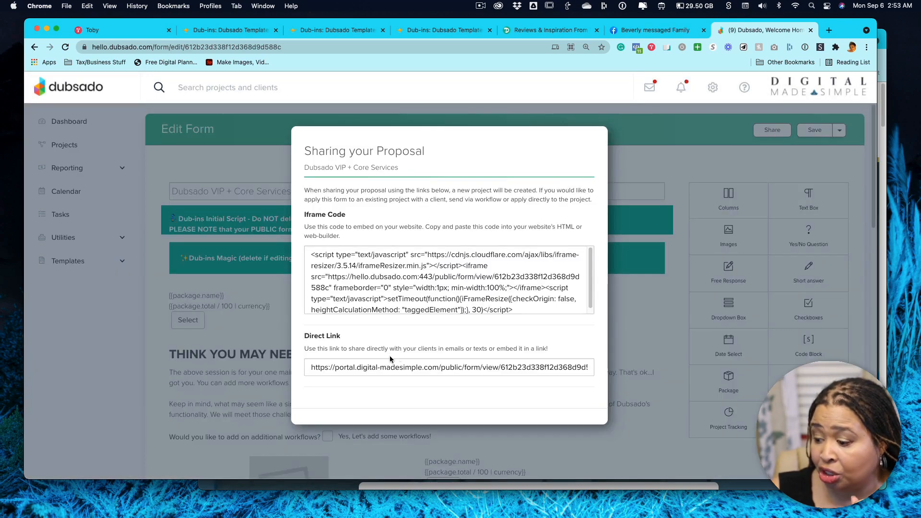
click(351, 368)
key(super+c)
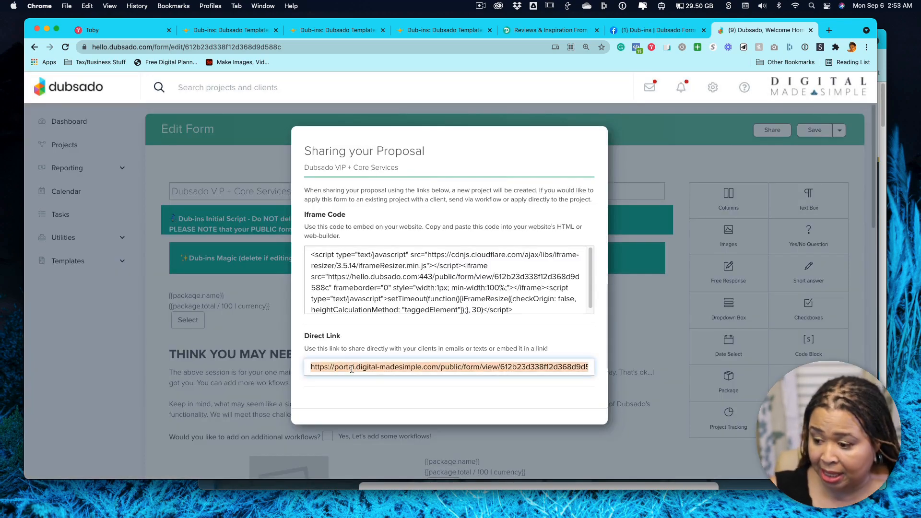
click(66, 6)
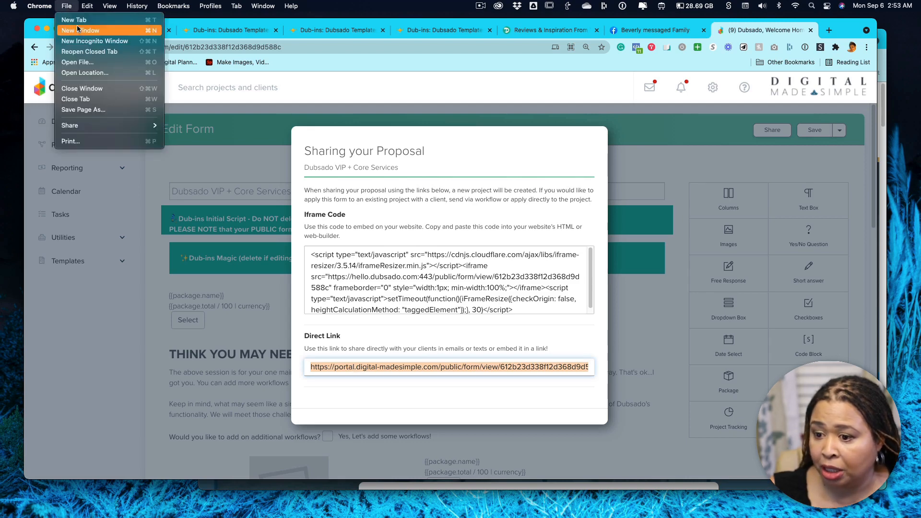
click(80, 37)
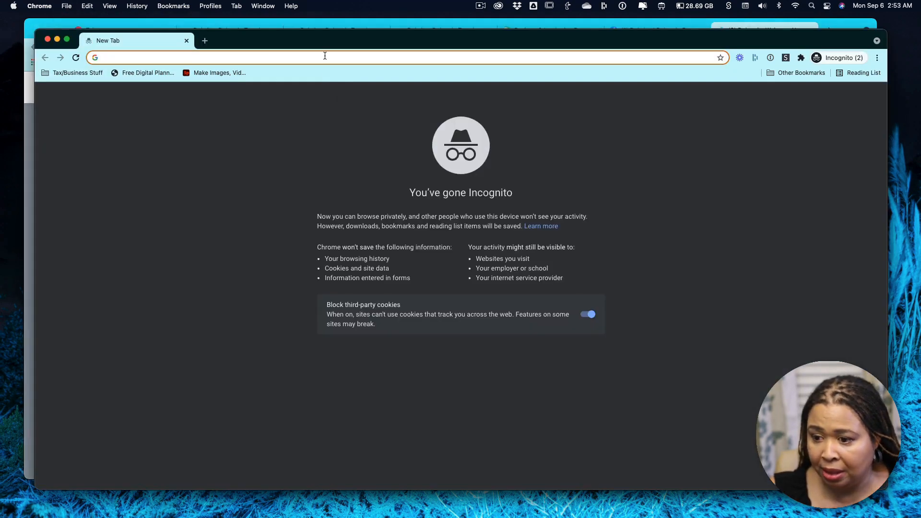
key(super+v)
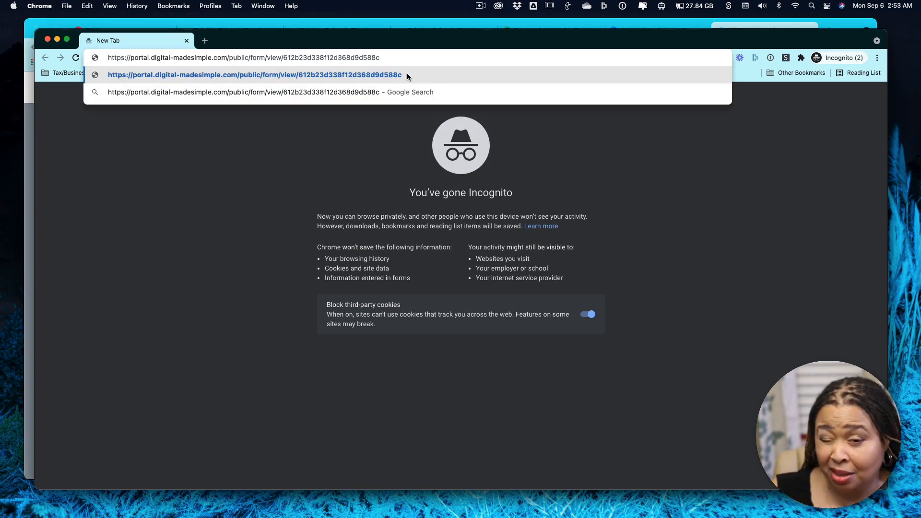
click(407, 75)
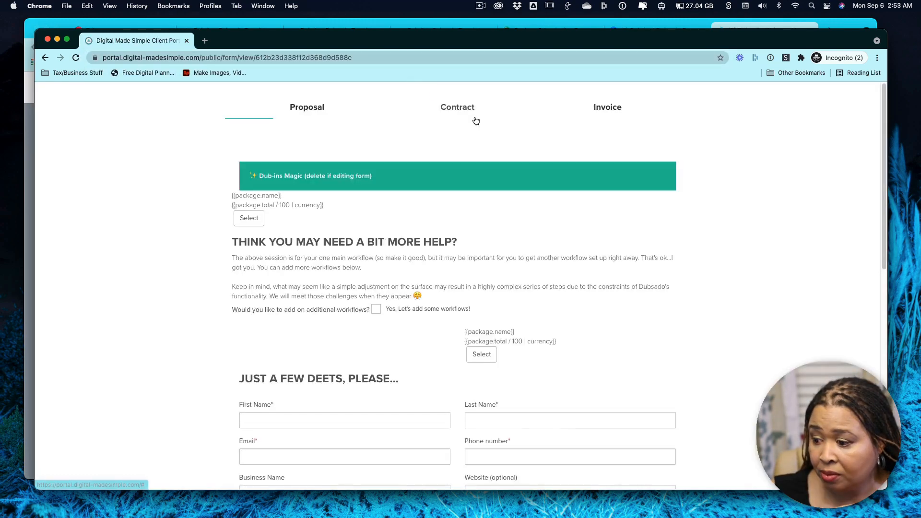
Test the "Yes, Let's add some workflows!" checkbox on the public proposal by turning it on and off again.
scroll(452, 158, down, 10)
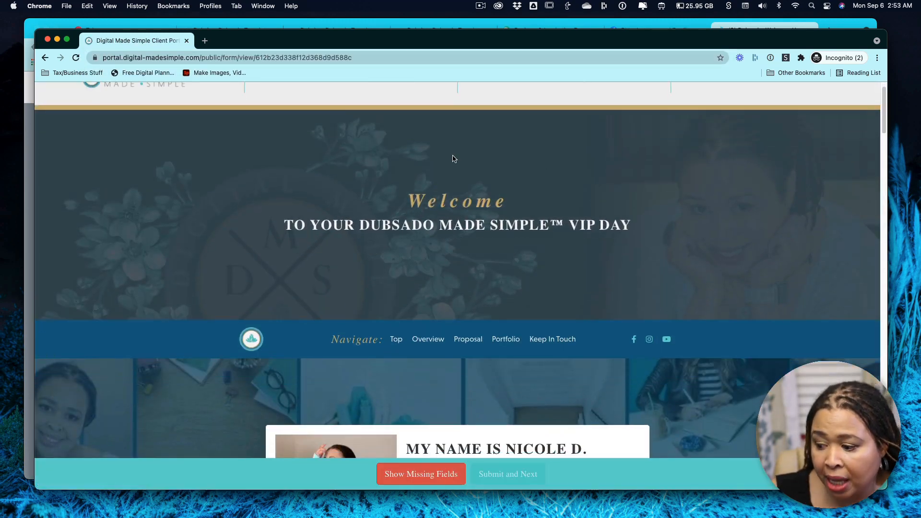
scroll(451, 157, down, 12)
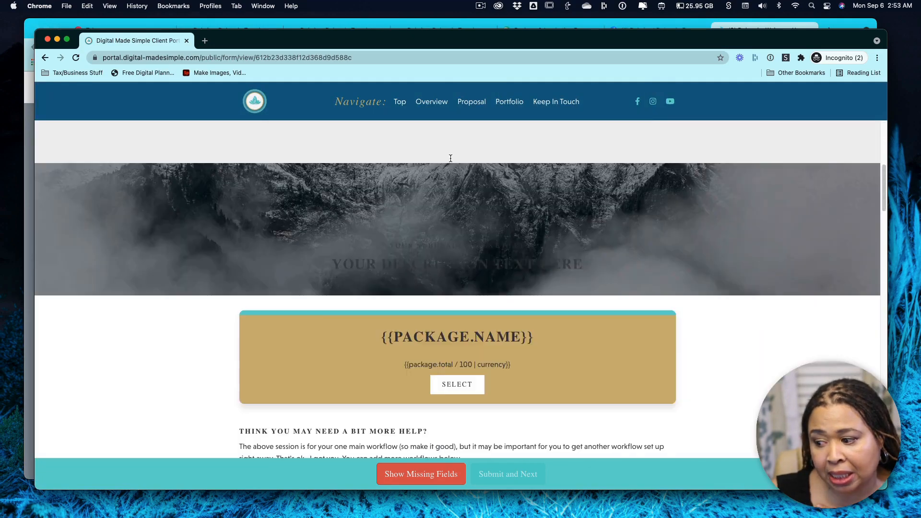
scroll(645, 196, down, 3)
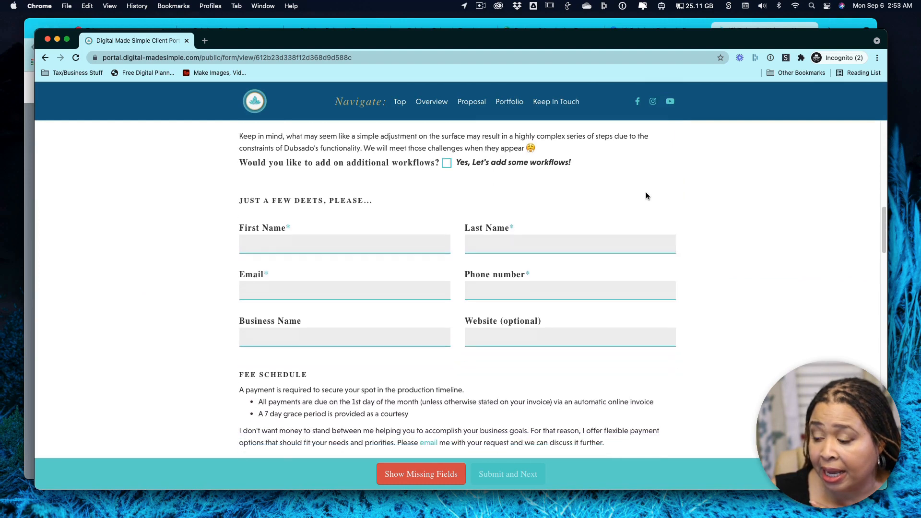
scroll(645, 196, up, 2)
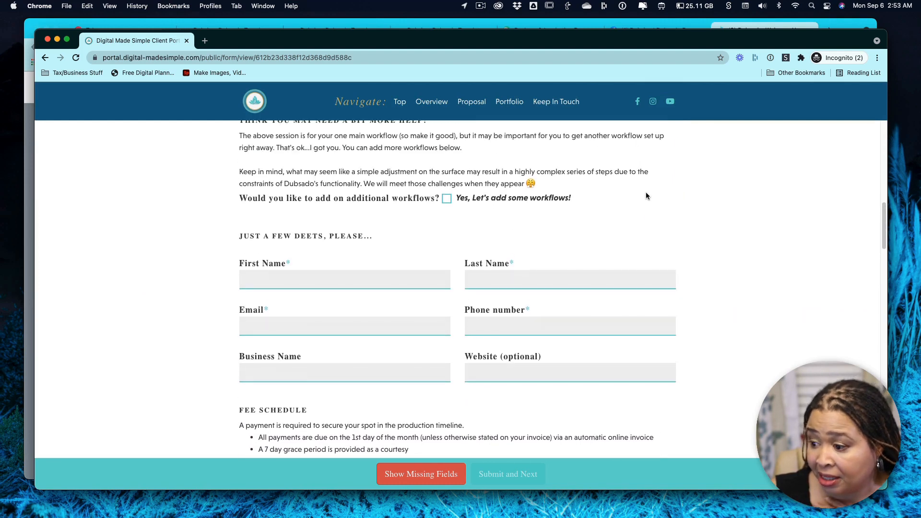
click(446, 200)
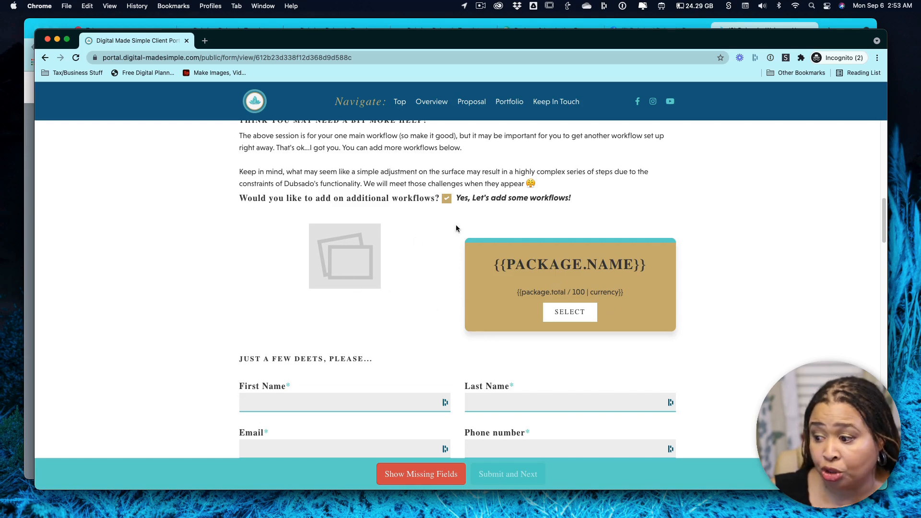
click(447, 201)
Examine the public proposal's overall layout, including the header, client details, image cards, FAQ, thank-you footer and the closing banner and numbered steps.
scroll(554, 269, down, 15)
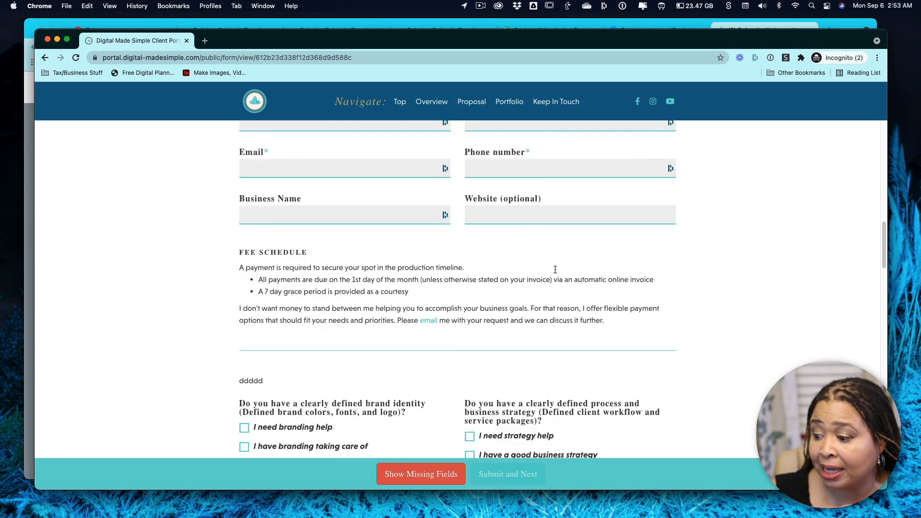
scroll(554, 269, down, 15)
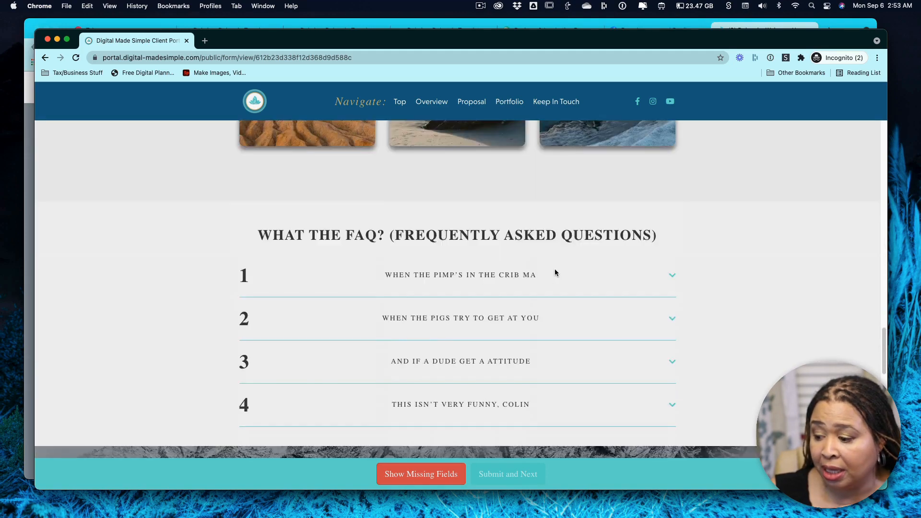
scroll(555, 269, down, 15)
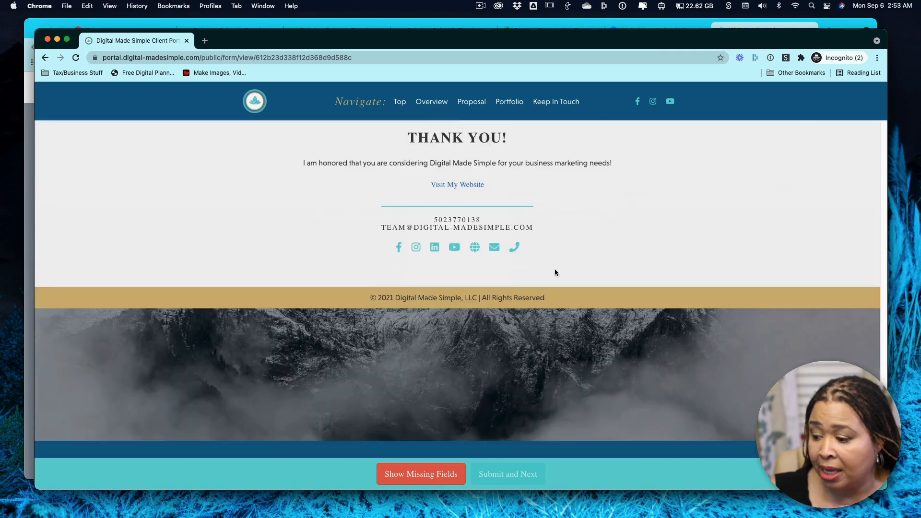
scroll(555, 271, down, 1)
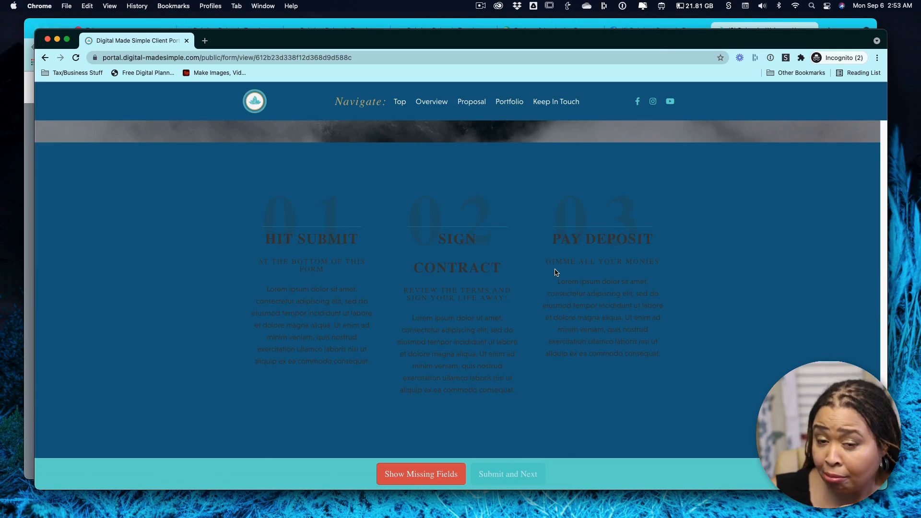
scroll(556, 272, up, 10)
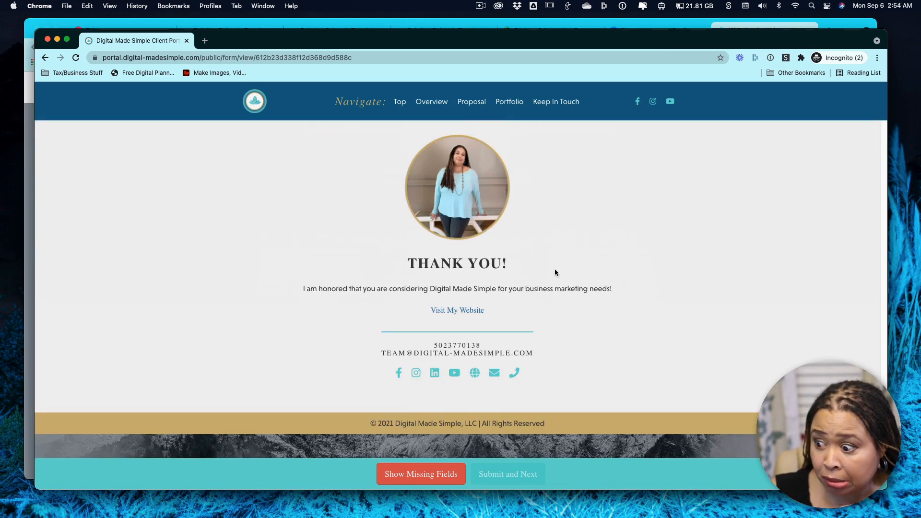
scroll(555, 272, down, 10)
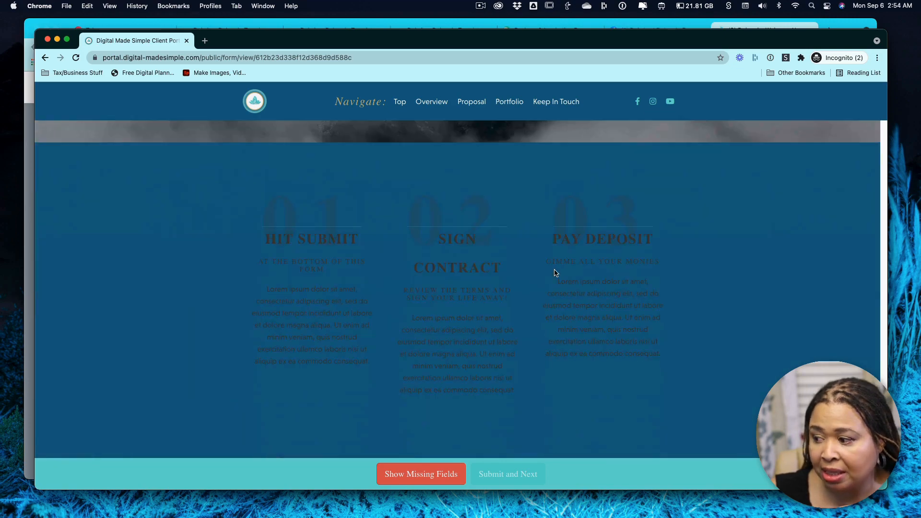
scroll(555, 273, up, 15)
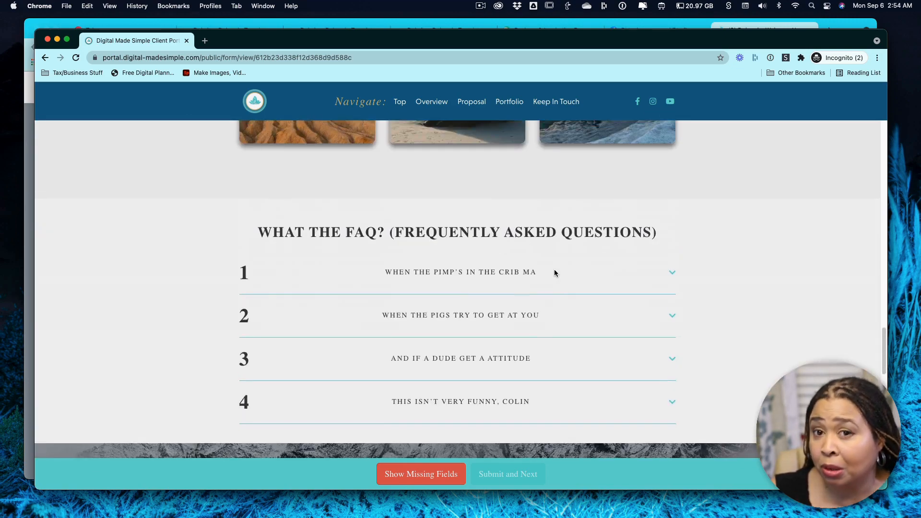
scroll(553, 273, up, 4)
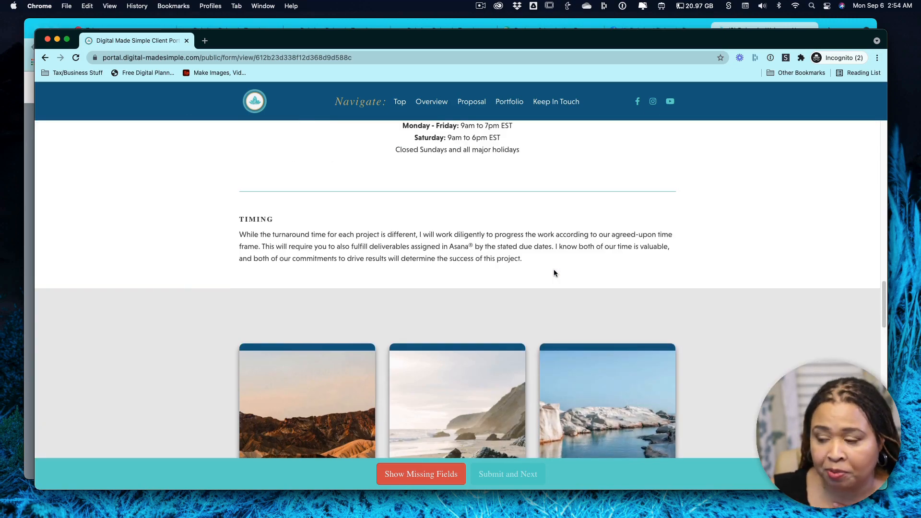
scroll(554, 272, up, 20)
scroll(555, 273, up, 2)
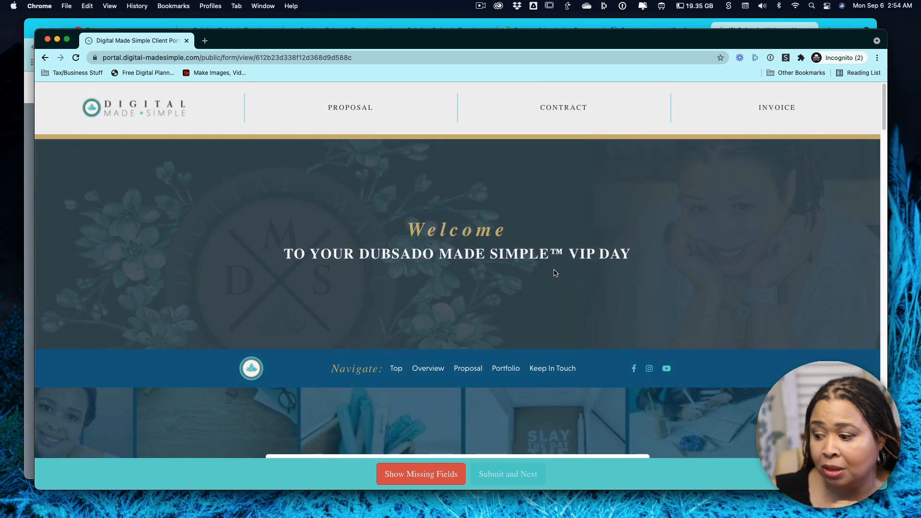
scroll(555, 273, down, 4)
scroll(558, 273, down, 20)
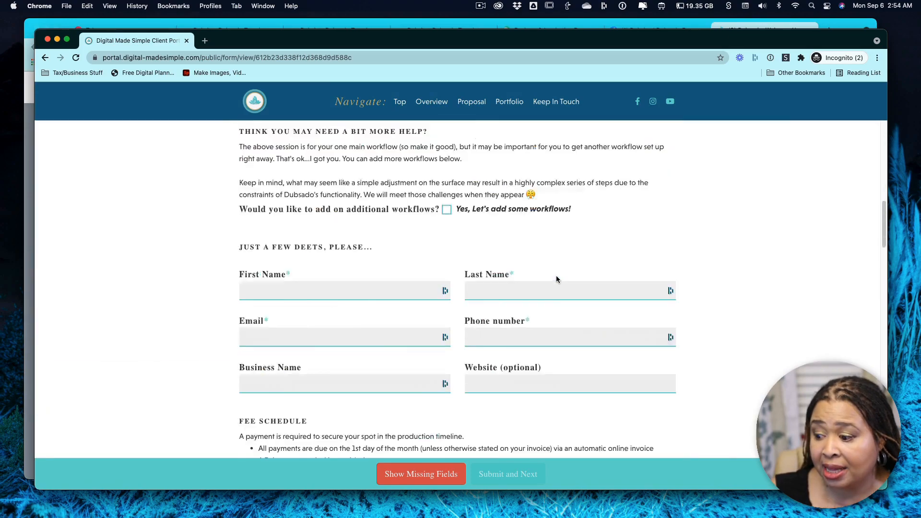
scroll(556, 276, down, 20)
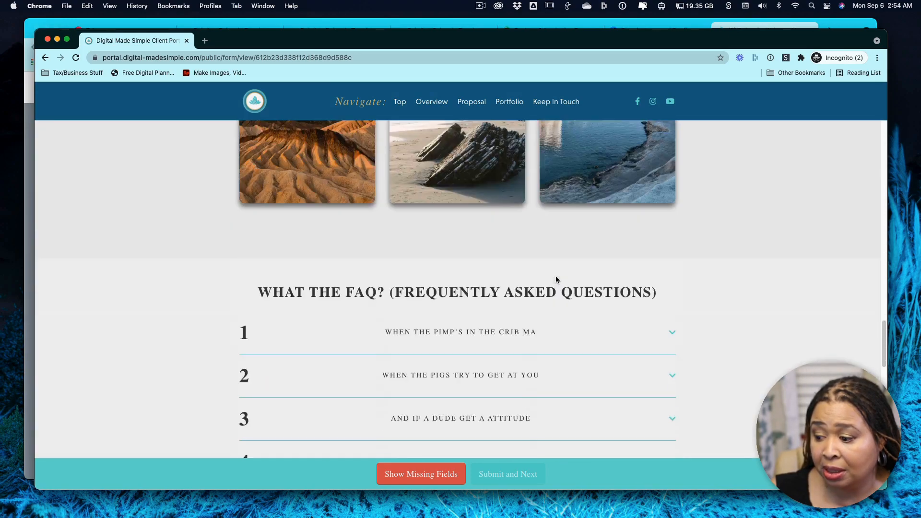
scroll(555, 279, down, 10)
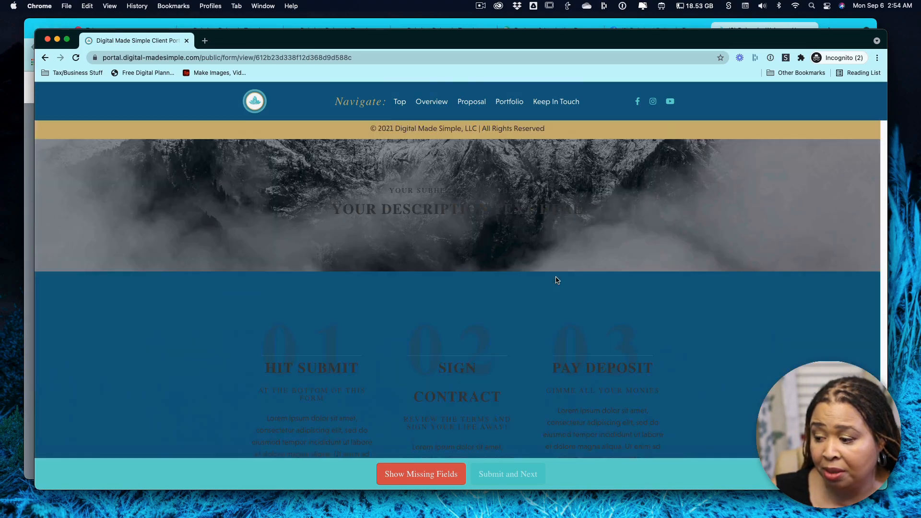
scroll(554, 276, up, 10)
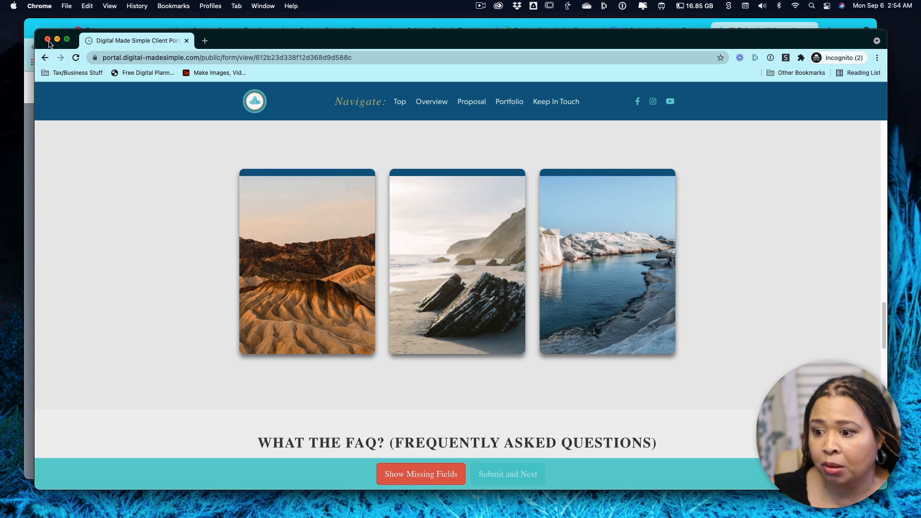
mouse_move(316, 277)
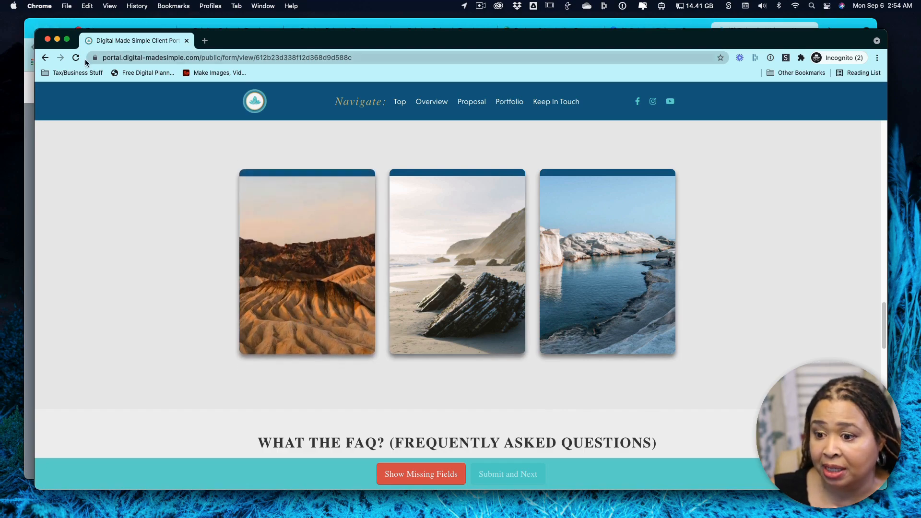
Review the proposal's fee schedule, branding and strategy questions, confidentiality and hours of operation sections.
scroll(485, 280, up, 15)
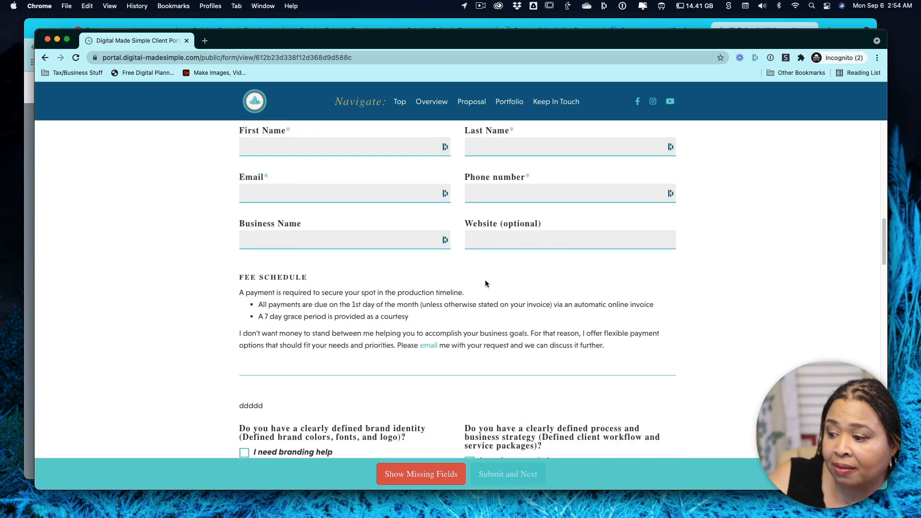
scroll(485, 281, down, 5)
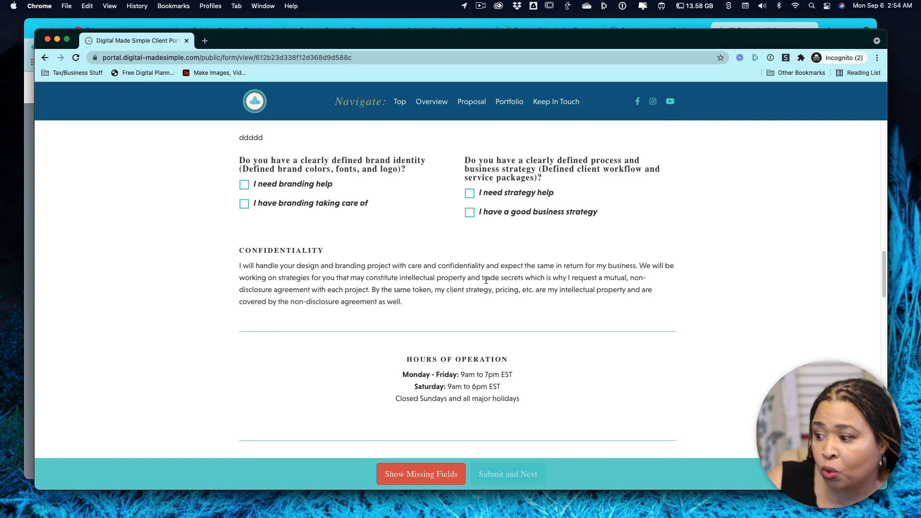
scroll(716, 329, up, 7)
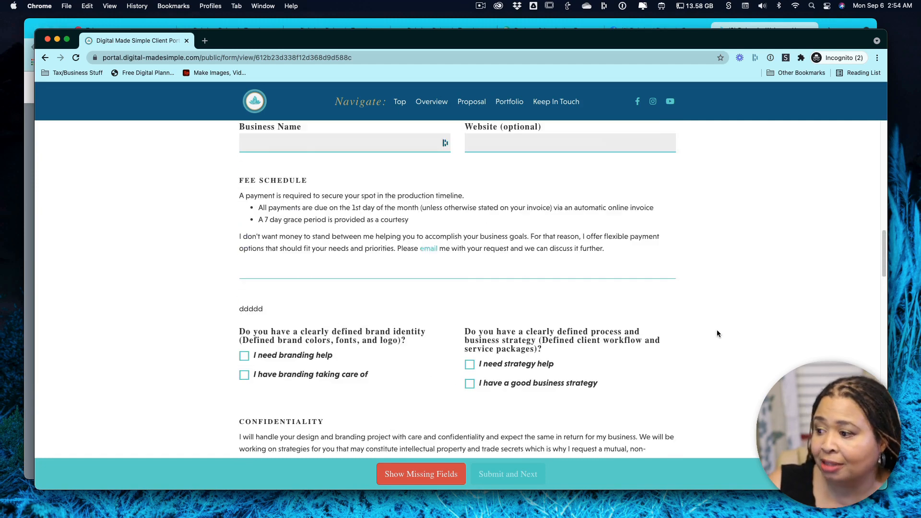
scroll(716, 330, down, 5)
scroll(713, 336, down, 2)
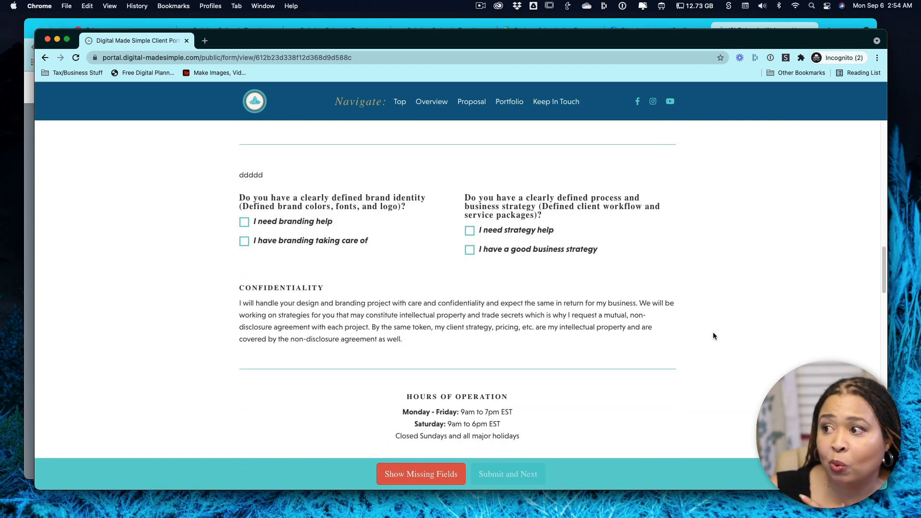
scroll(712, 335, down, 5)
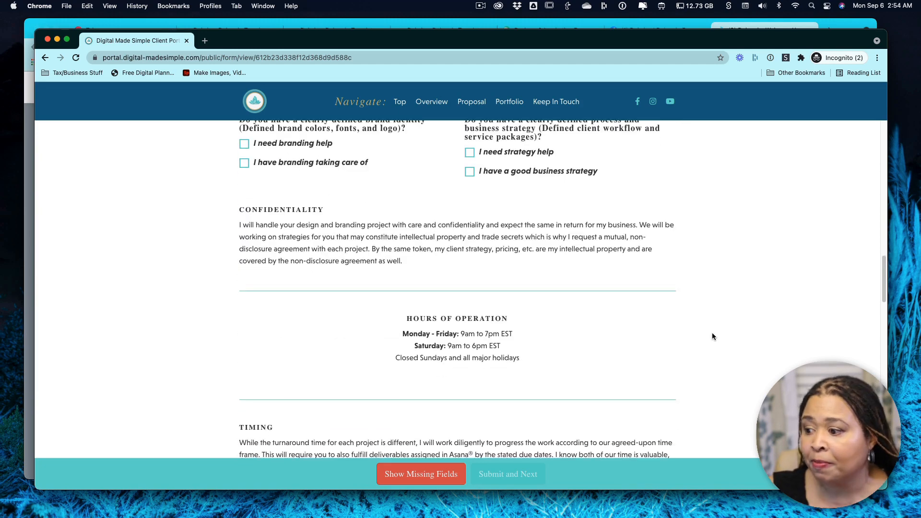
scroll(712, 337, up, 5)
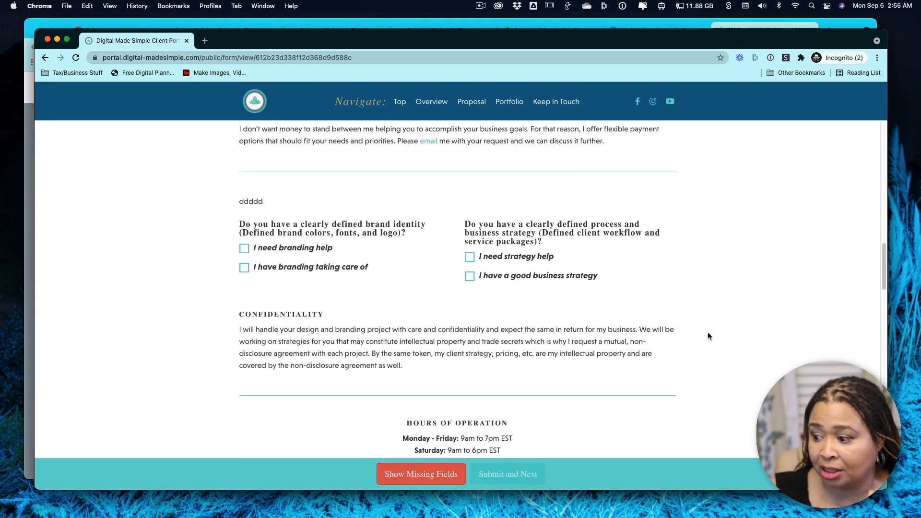
Test the "I need strategy help" and "I need branding help" checkboxes on the public proposal, turning both on and off again.
click(470, 257)
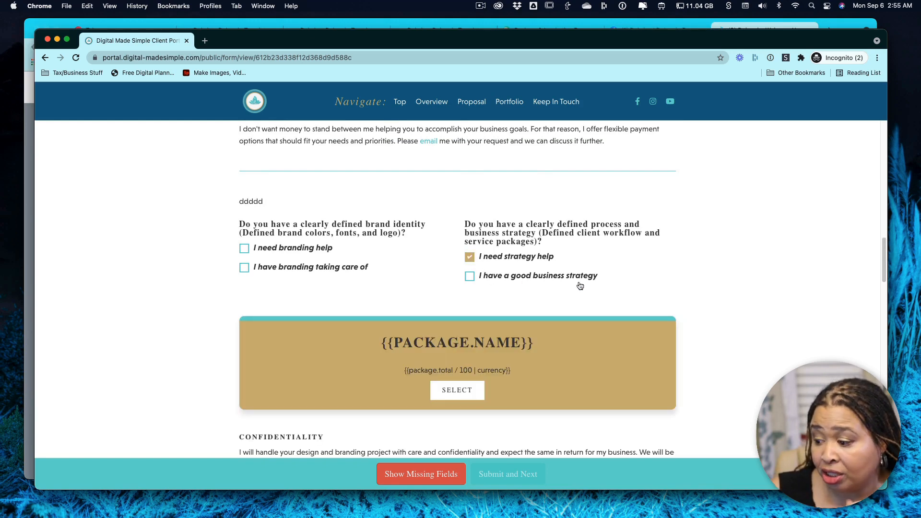
scroll(616, 297, down, 3)
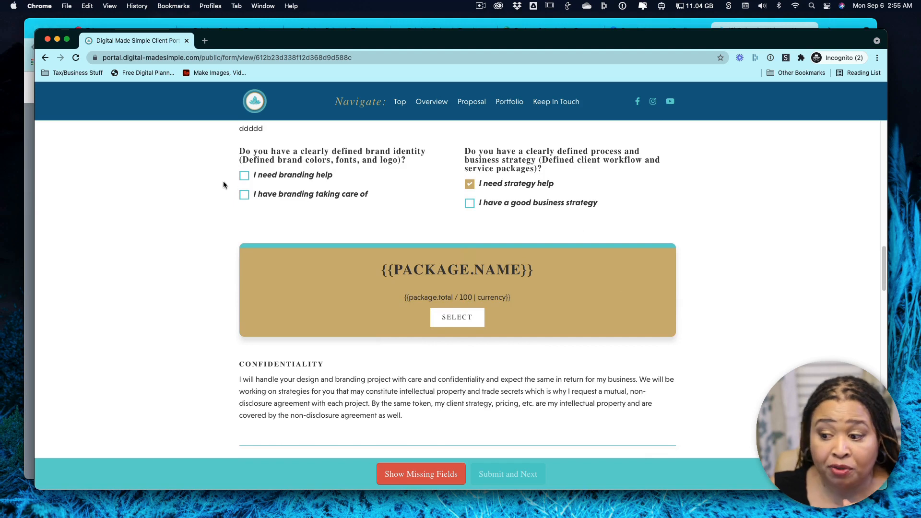
click(244, 177)
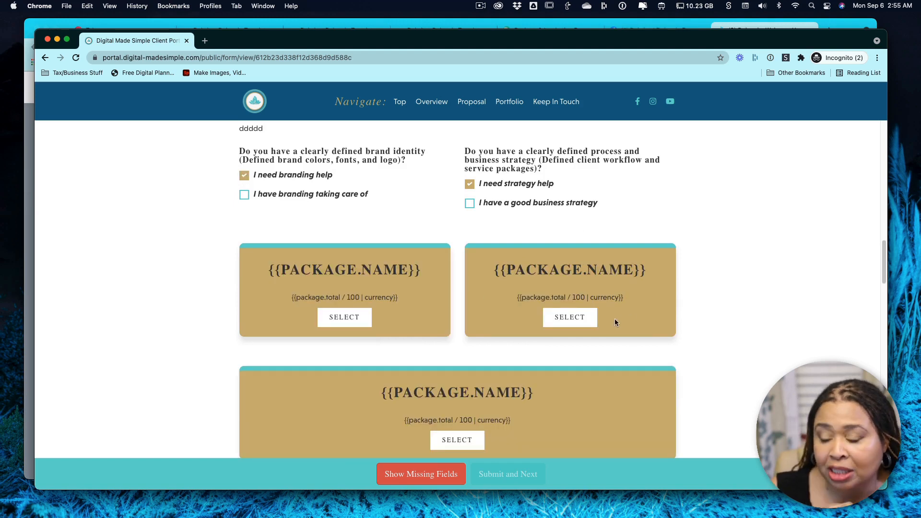
click(245, 177)
click(470, 184)
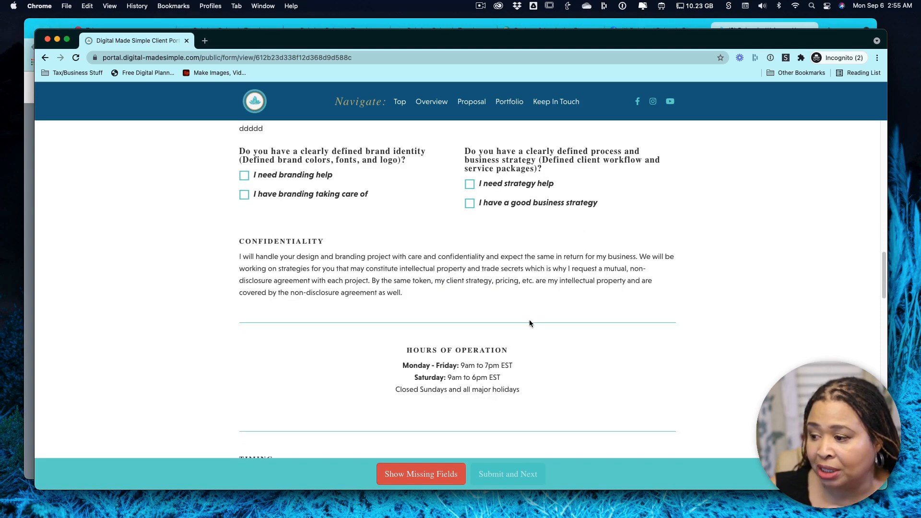
Close the public proposal's incognito window and dismiss the proposal's sharing dialog in the form editor.
scroll(510, 269, up, 6)
scroll(510, 272, up, 15)
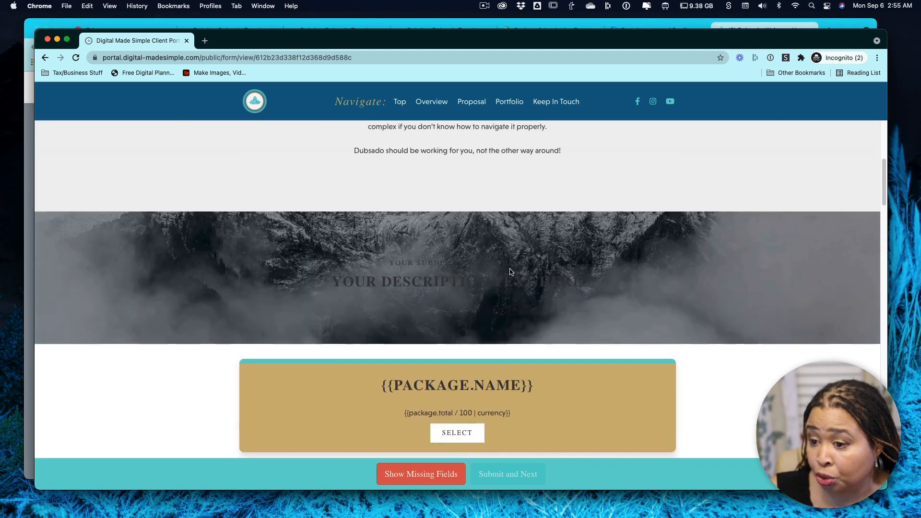
click(48, 40)
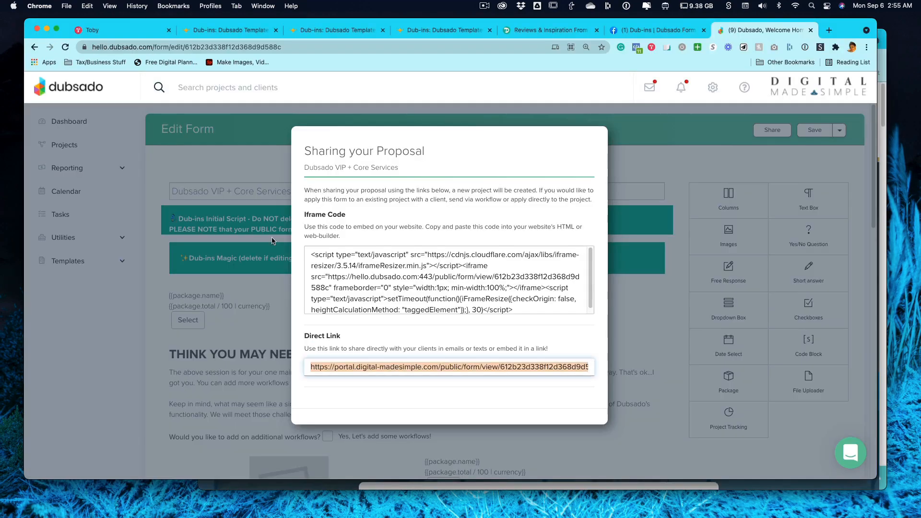
click(674, 334)
Open the package settings of the block below the business strategy question in the proposal form.
scroll(460, 325, down, 15)
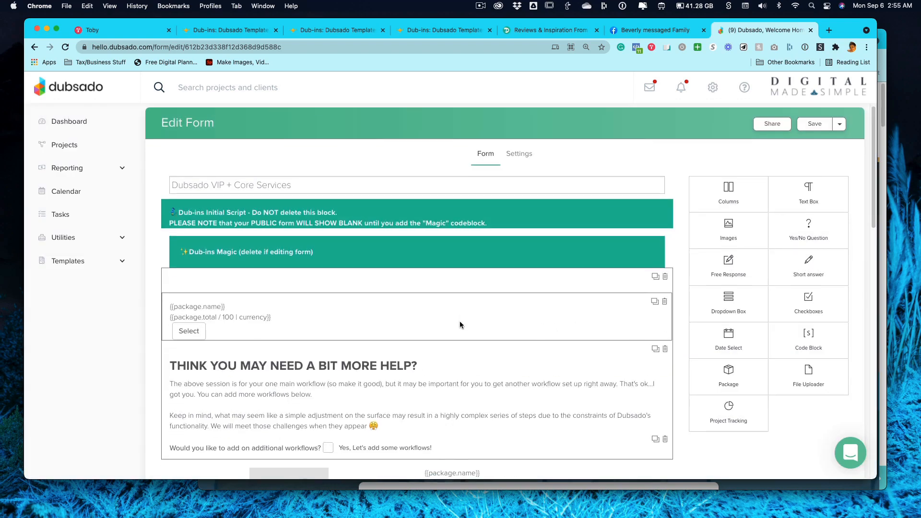
click(479, 330)
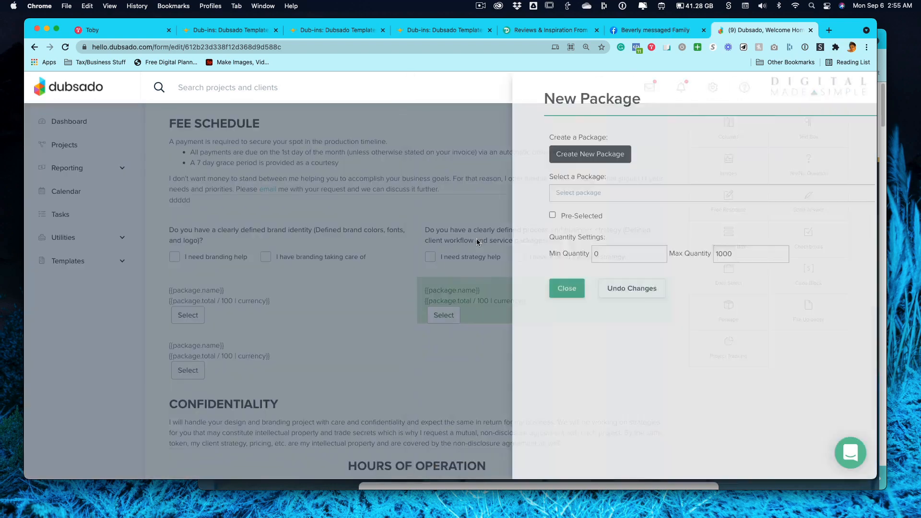